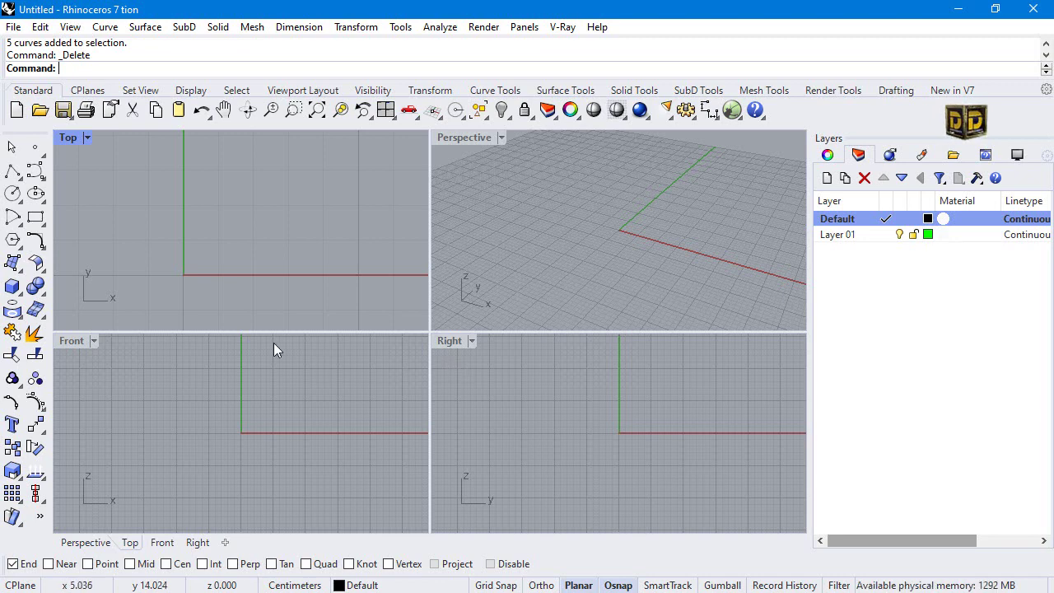
Step: Draw a closed rectangular polyline 4 cm long and 1.2 cm high beside the origin in the Top view
click(12, 172)
click(257, 272)
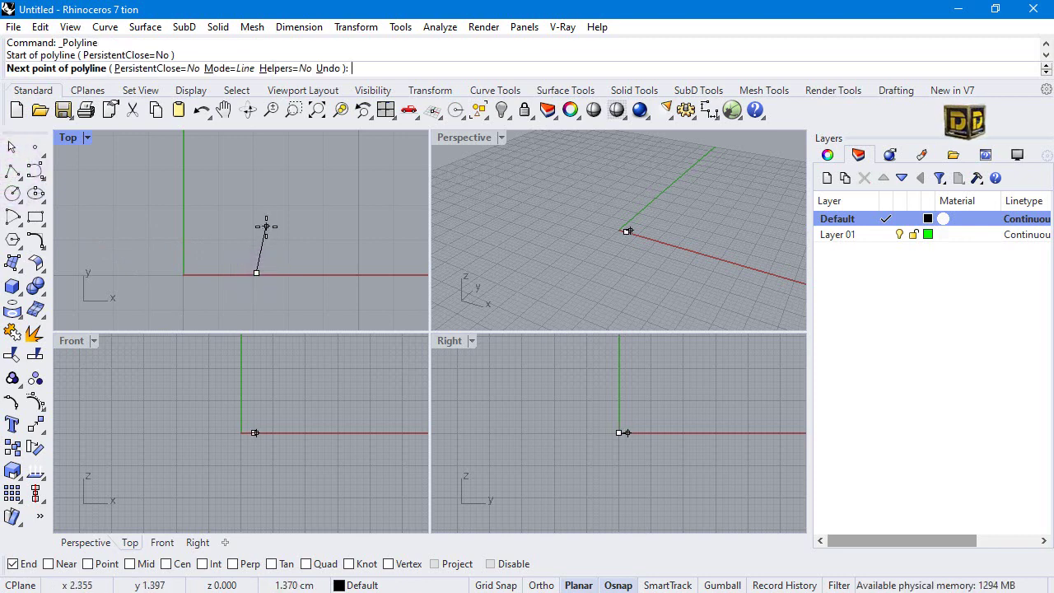
text(1.2)
key(Return)
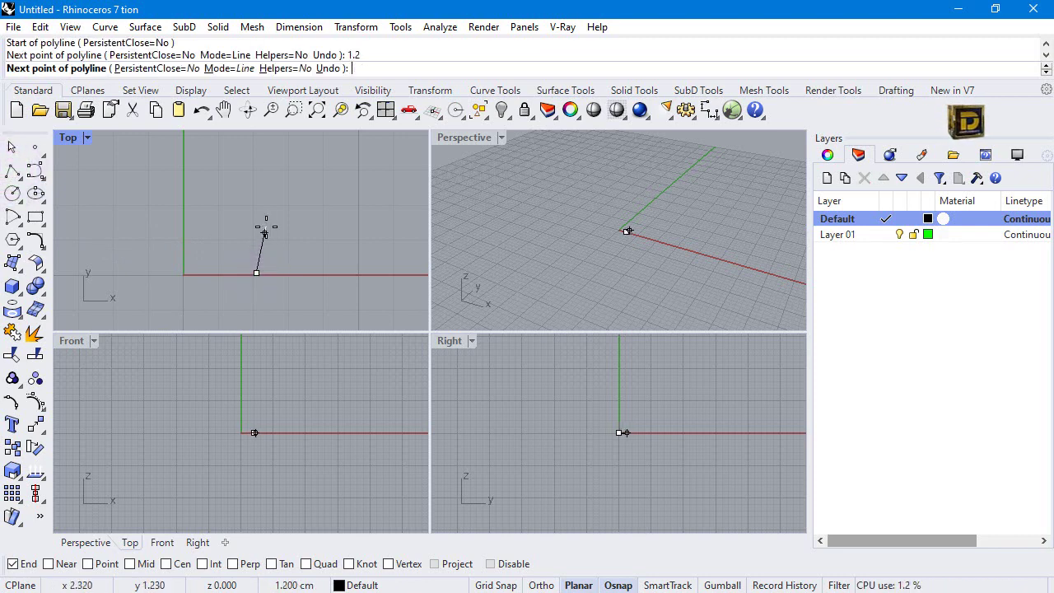
click(276, 217)
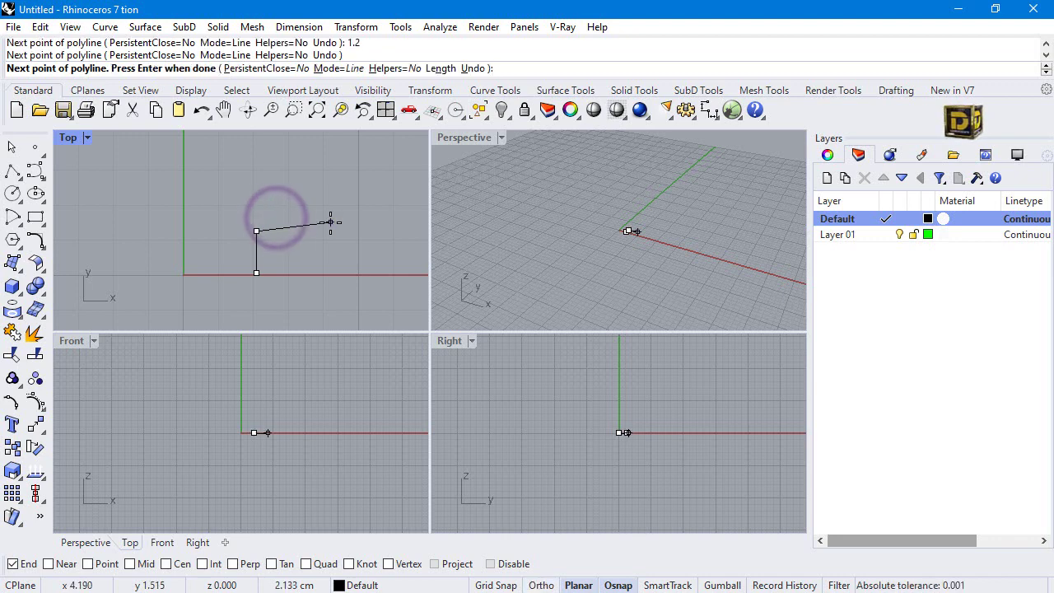
text(4)
key(Return)
text(4)
click(393, 243)
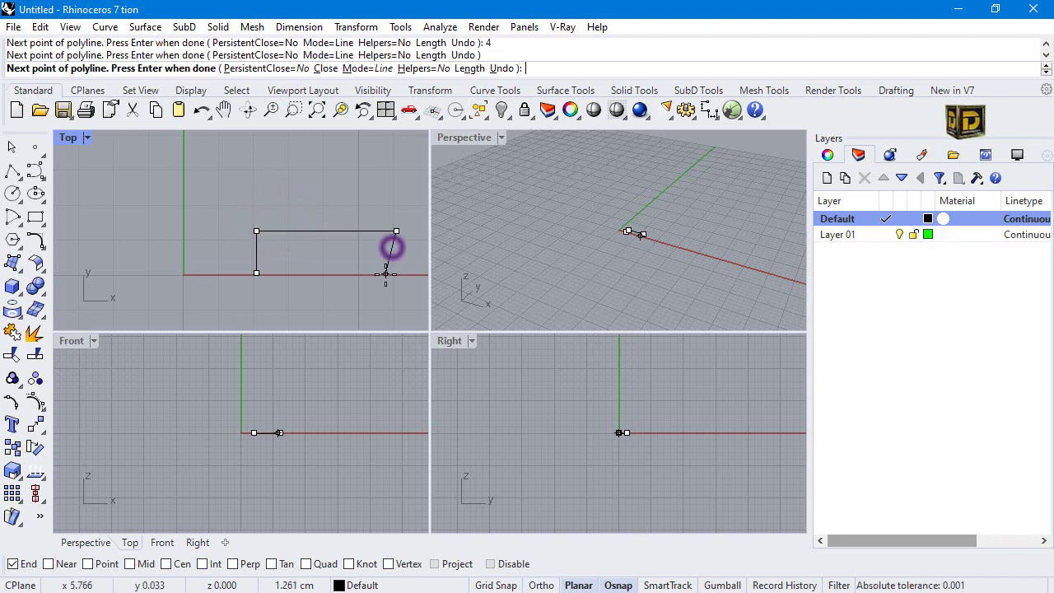
text(1.2)
key(Return)
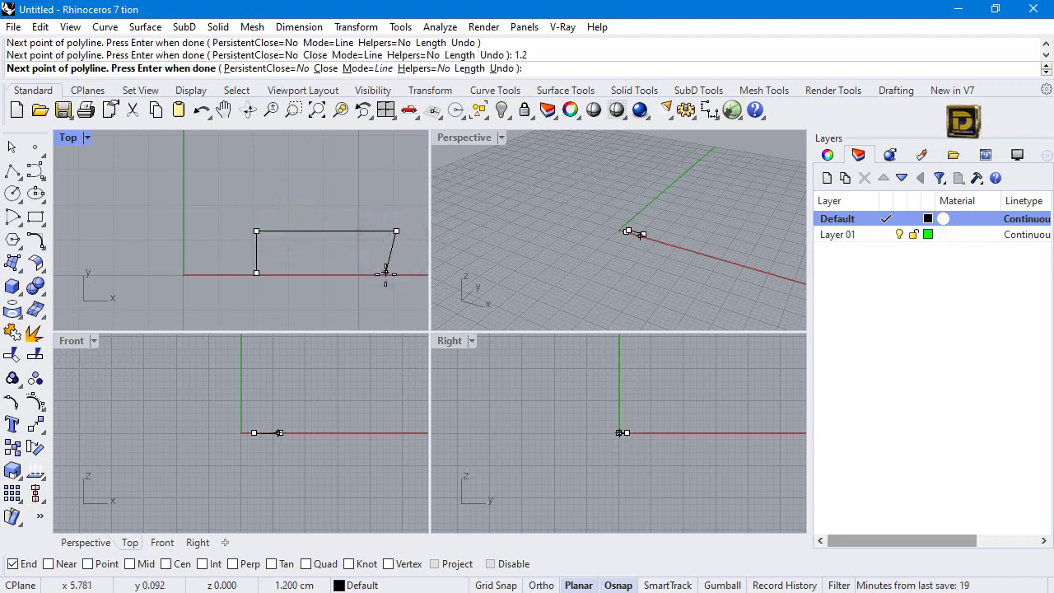
click(392, 291)
click(258, 275)
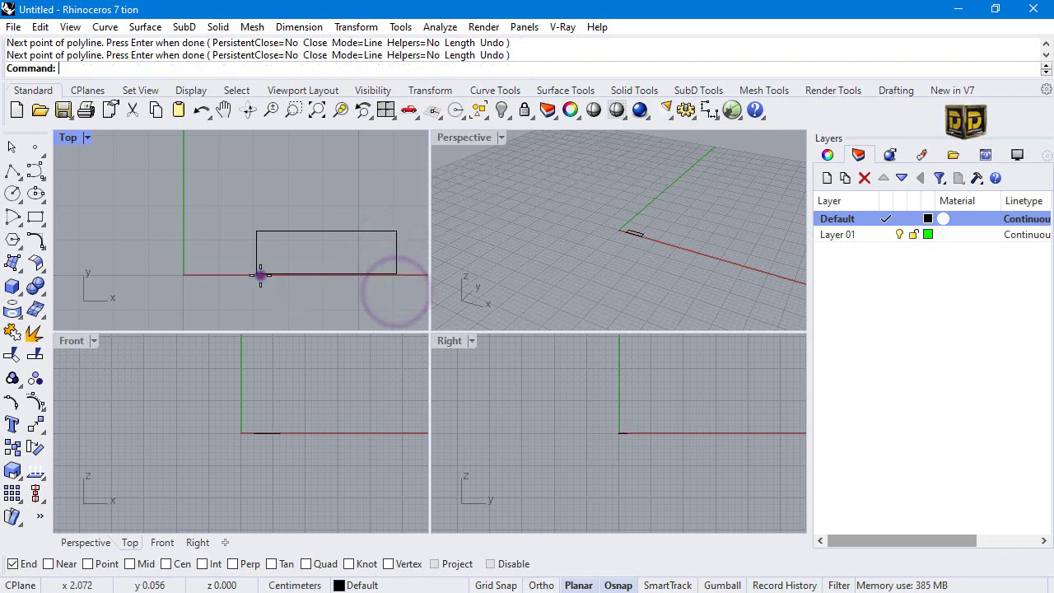
Step: Make Layer 01 current and draw a horizontal 1.3 cm guide line inward from the midpoint of the rectangle's left side
click(843, 216)
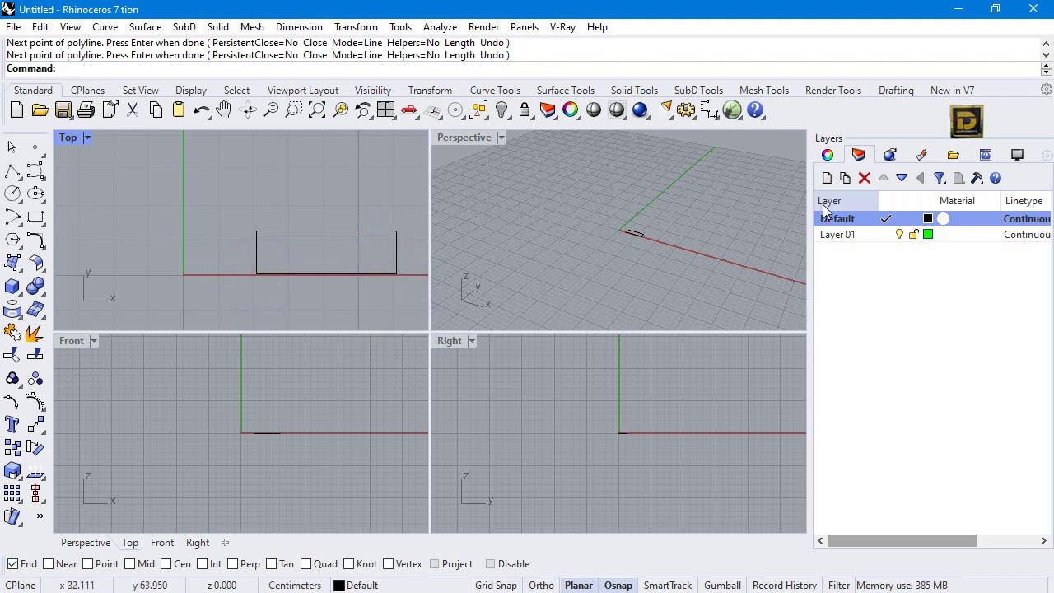
click(886, 235)
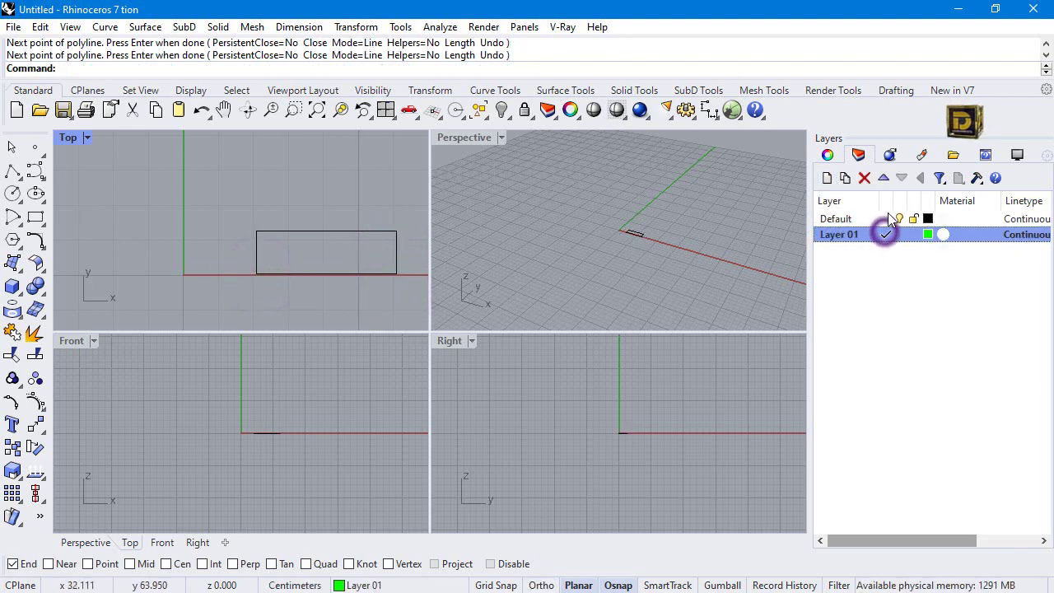
click(12, 171)
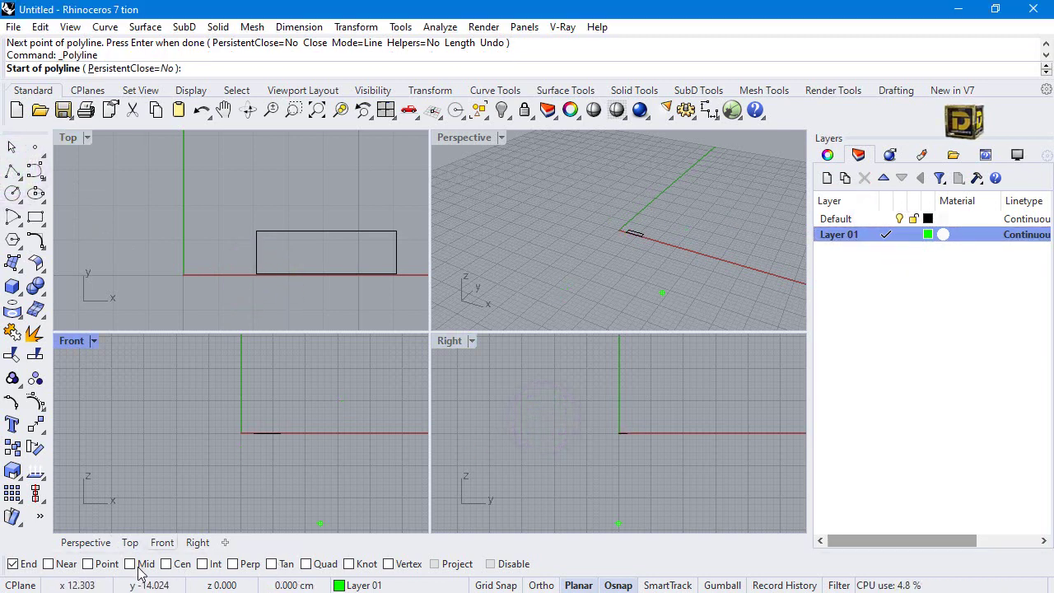
click(256, 253)
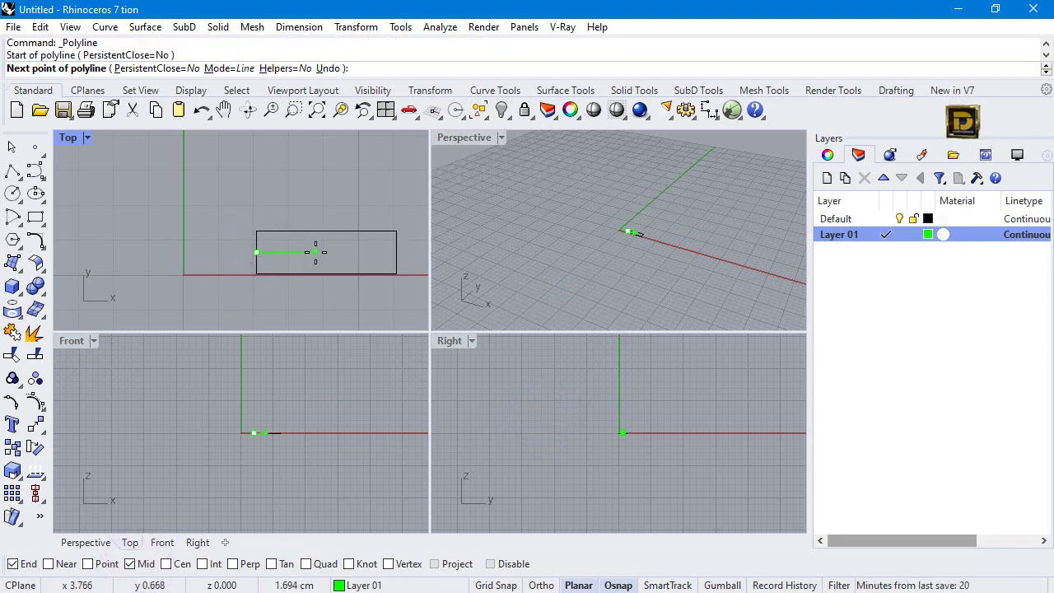
text(1.3)
key(Return)
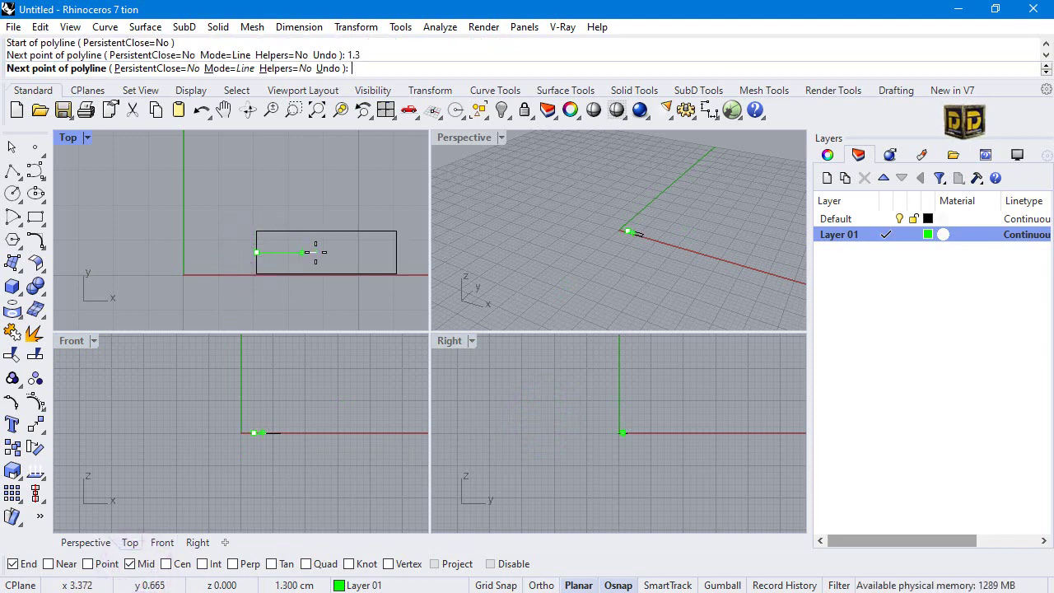
click(315, 252)
key(Return)
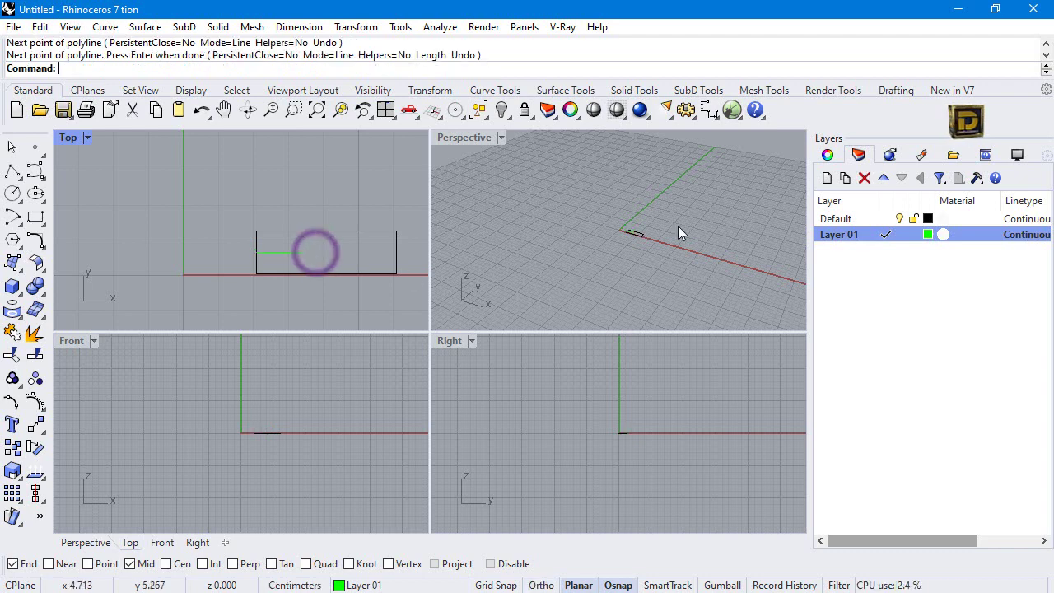
Step: Make the Default layer current and draw a circle of radius 0.7 cm centred on the guide line's inner end
click(884, 221)
click(885, 219)
click(12, 193)
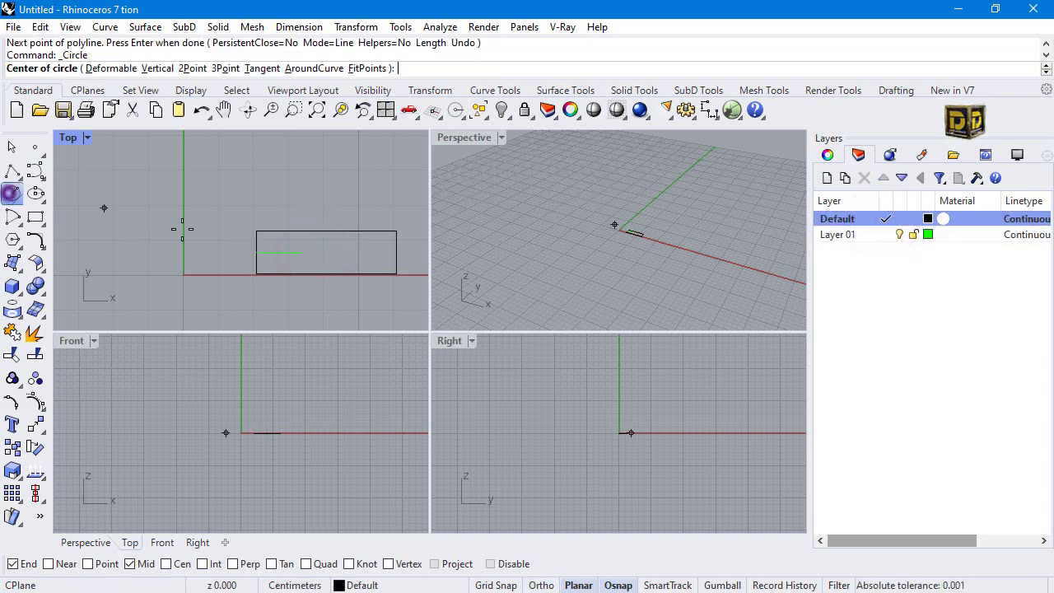
click(302, 252)
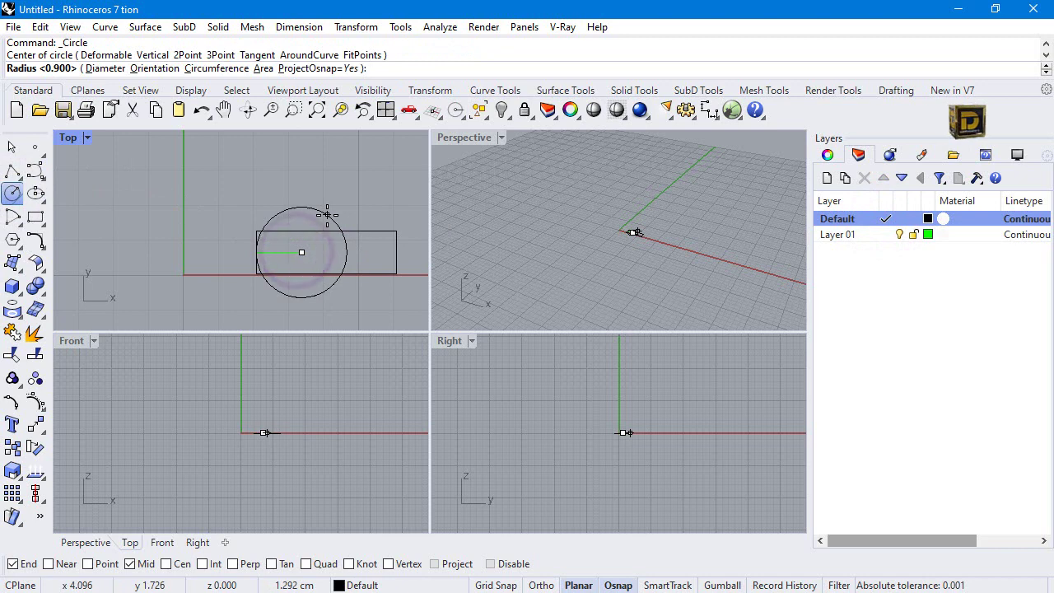
text(1.)
key(BackSpace)
key(BackSpace)
text(.8)
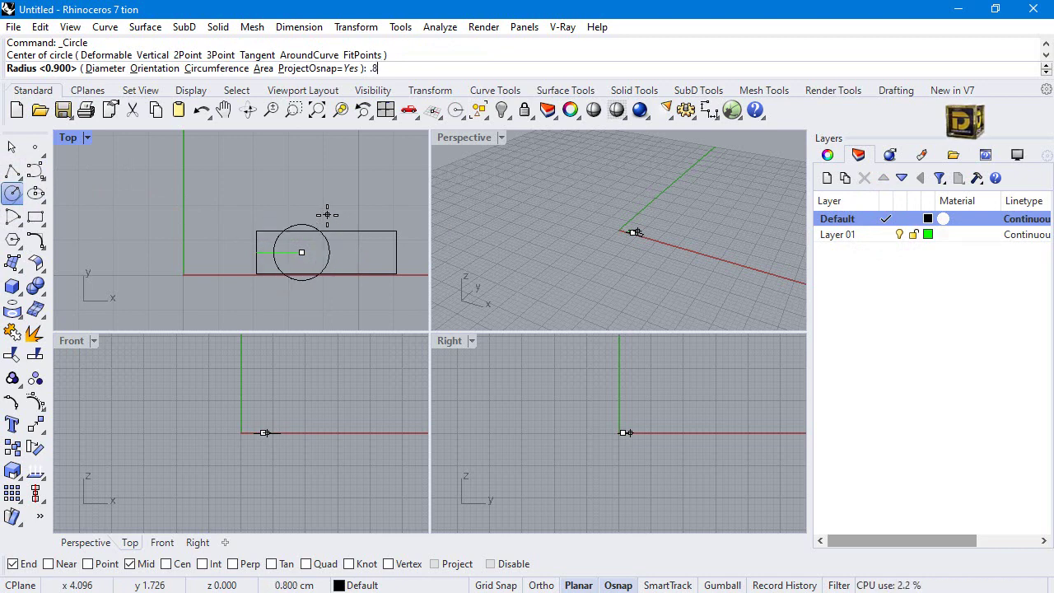
key(Return)
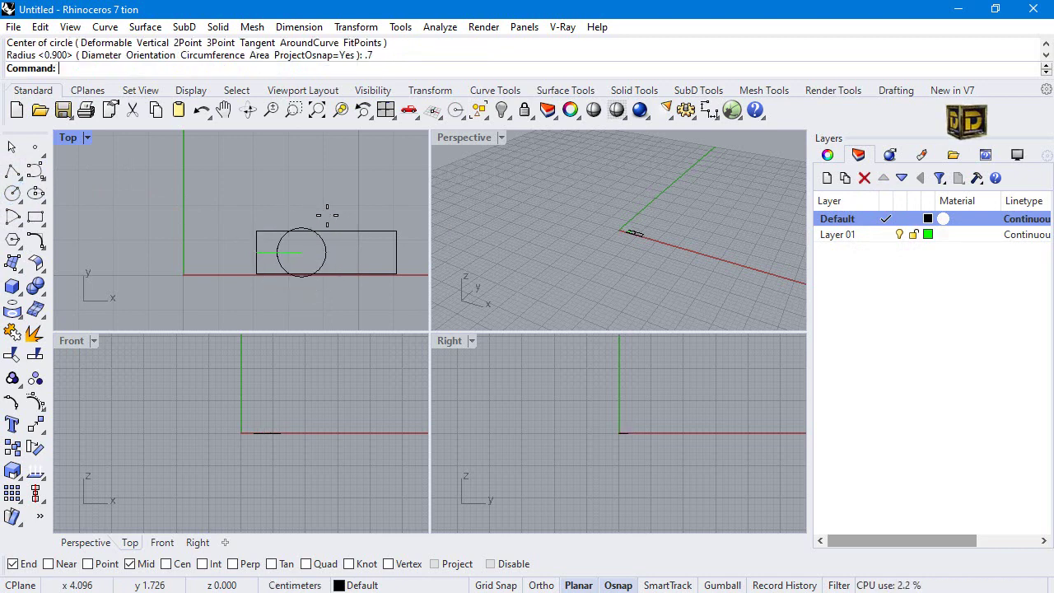
Step: Trim the rectangle segments inside the circle and the circle arcs inside the rectangle, keeping the two outer bulges
scroll(327, 222, up, 2)
drag(349, 226, 316, 326)
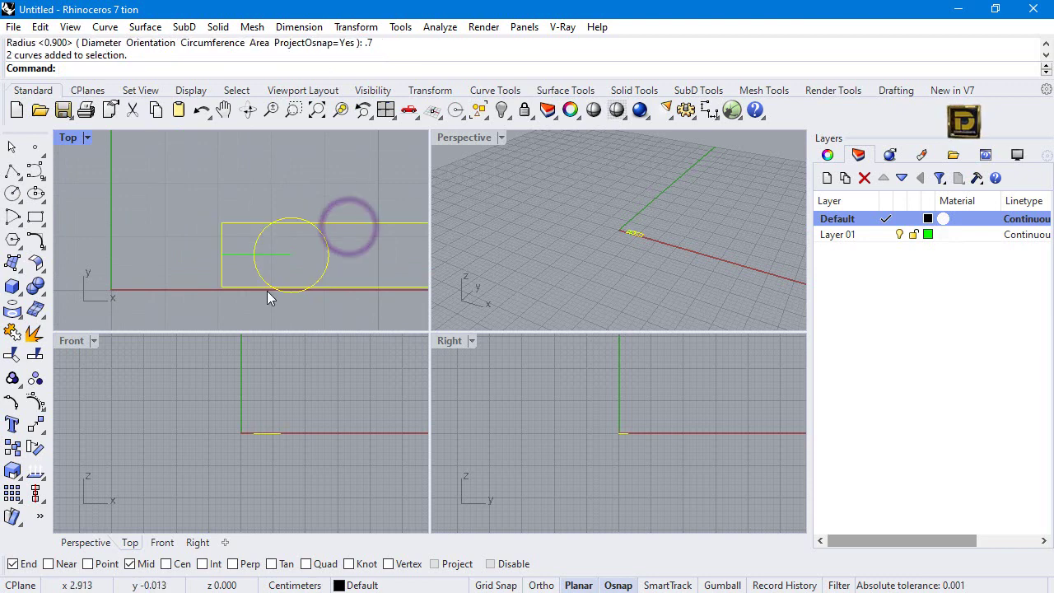
click(12, 354)
scroll(297, 222, up, 2)
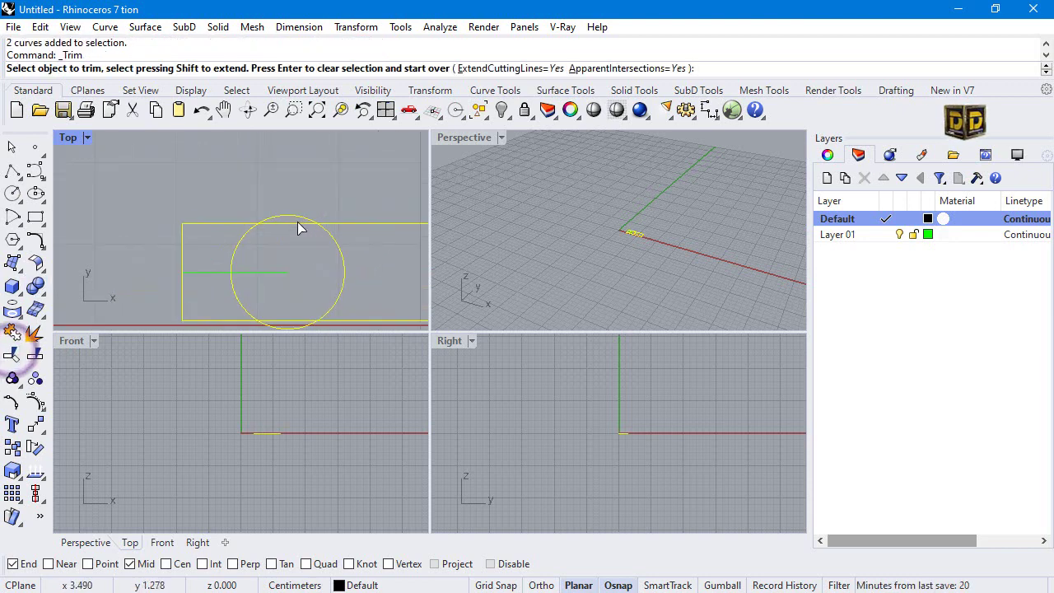
click(291, 226)
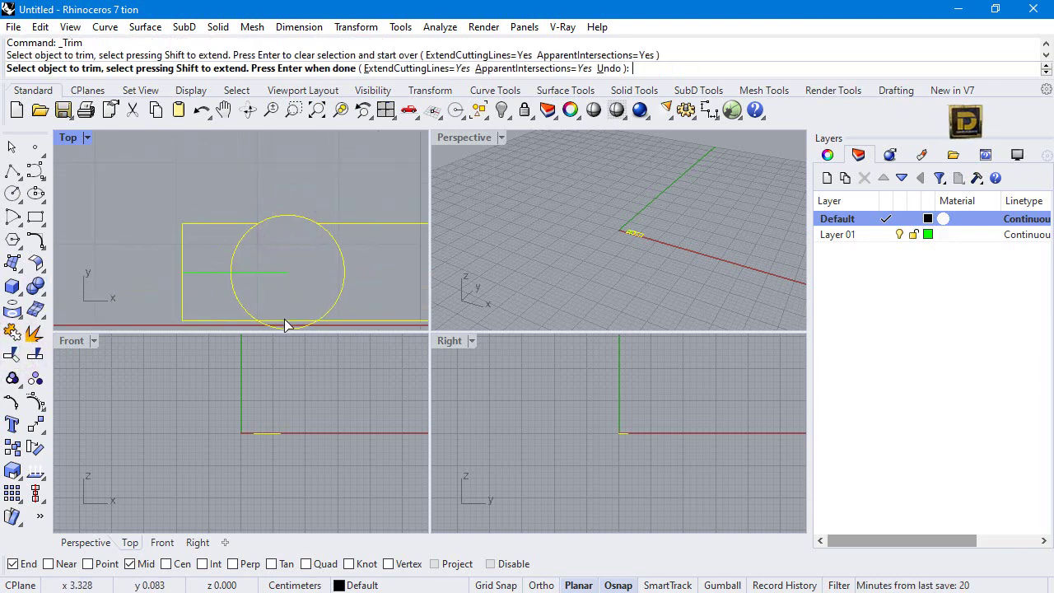
click(284, 320)
click(237, 294)
click(349, 273)
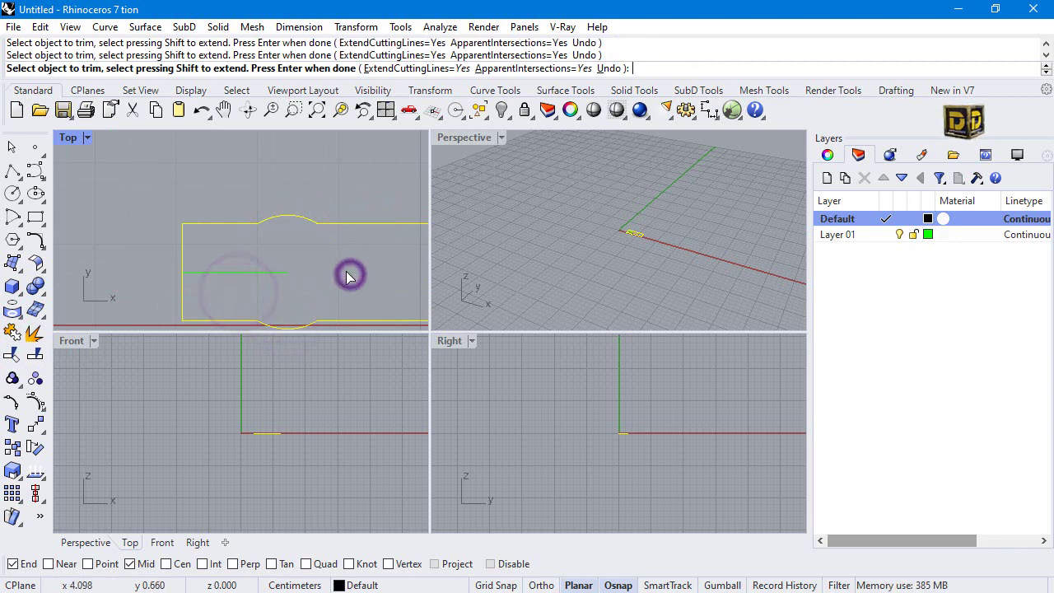
key(Return)
Step: Join the trimmed rectangle pieces and the two arcs into one closed curve
scroll(256, 211, down, 3)
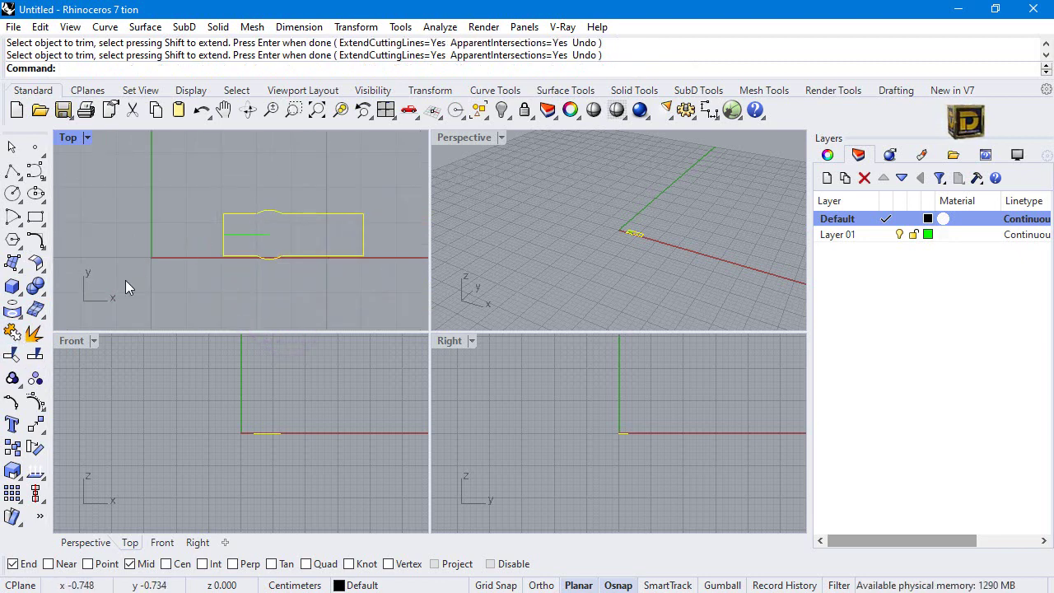
click(23, 351)
click(288, 284)
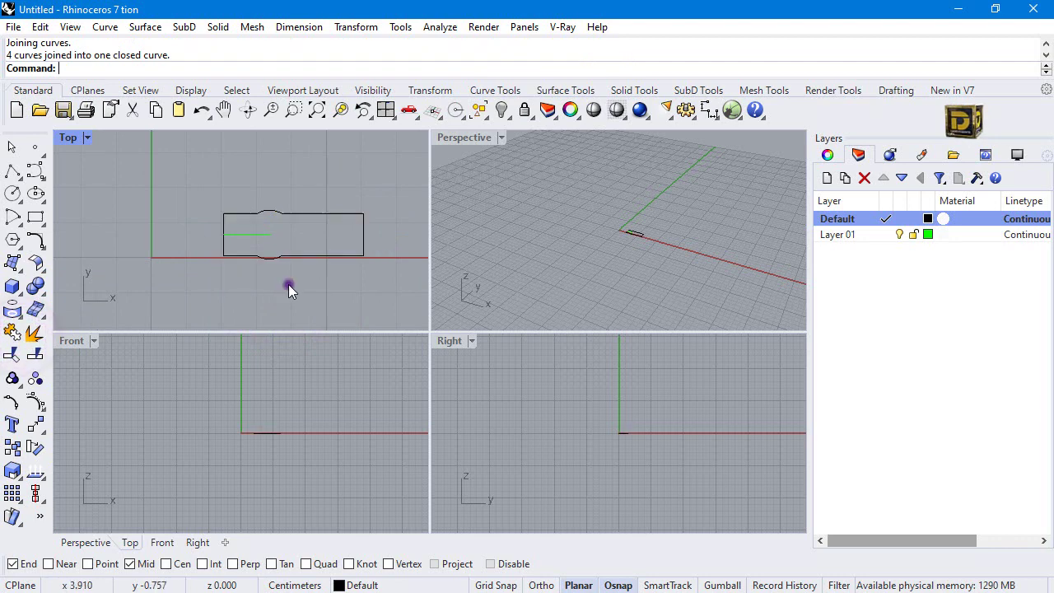
Step: Extrude the closed outline into a solid 0.7 cm high
click(304, 258)
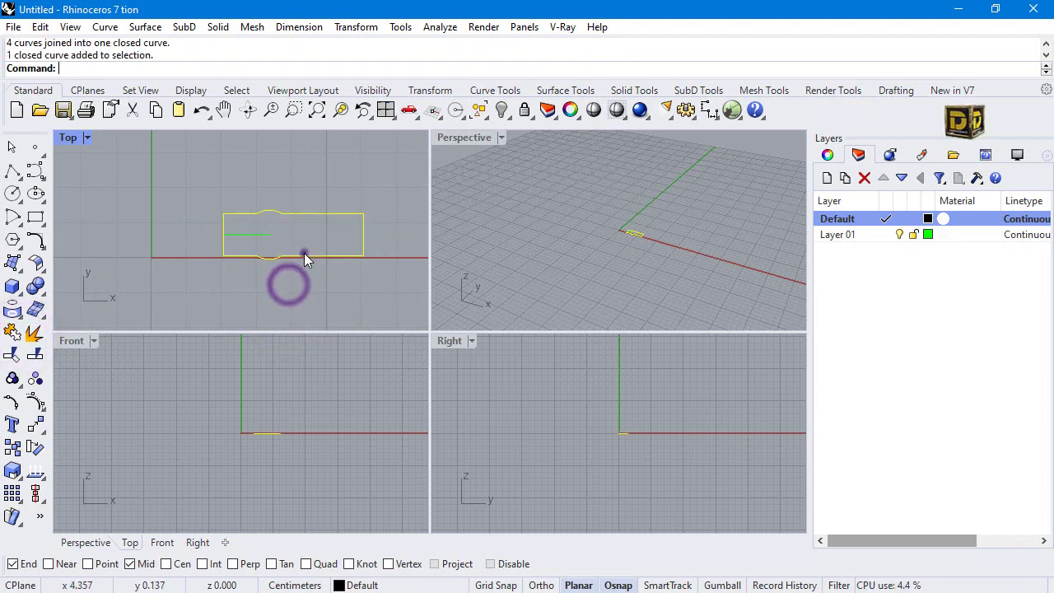
click(17, 293)
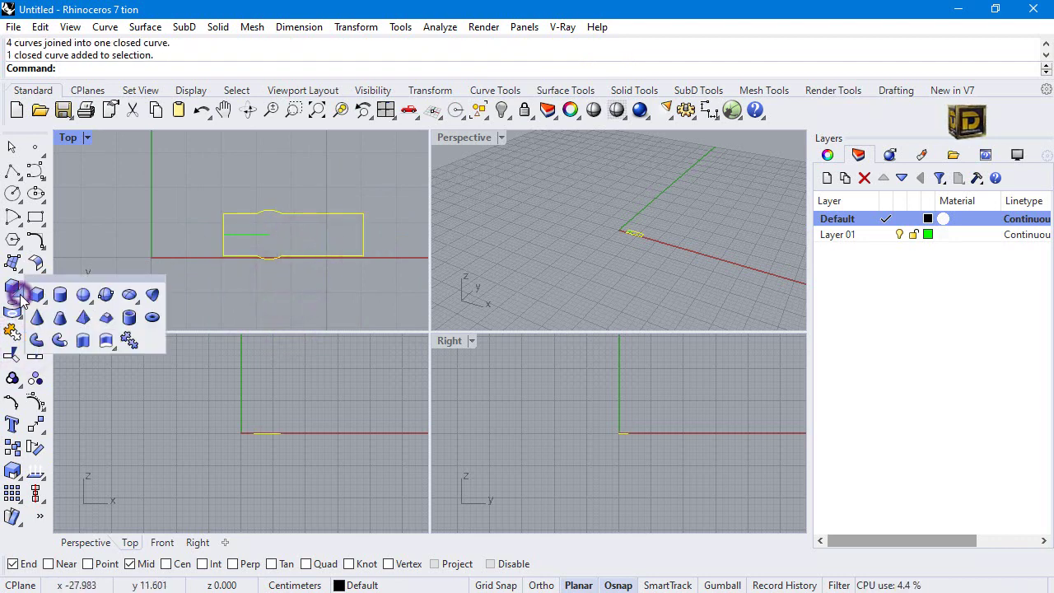
click(82, 342)
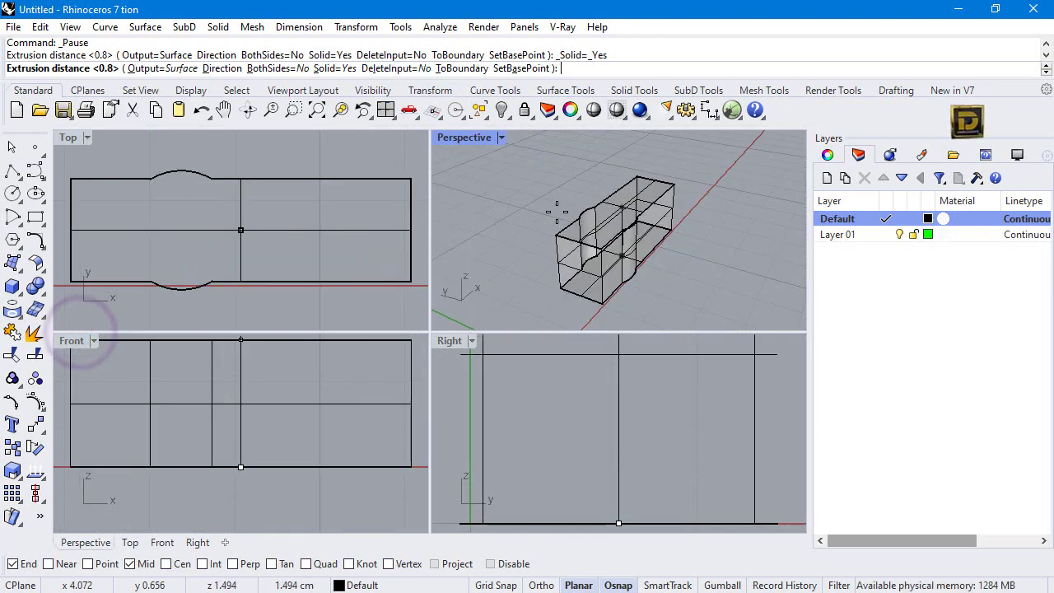
text(.7)
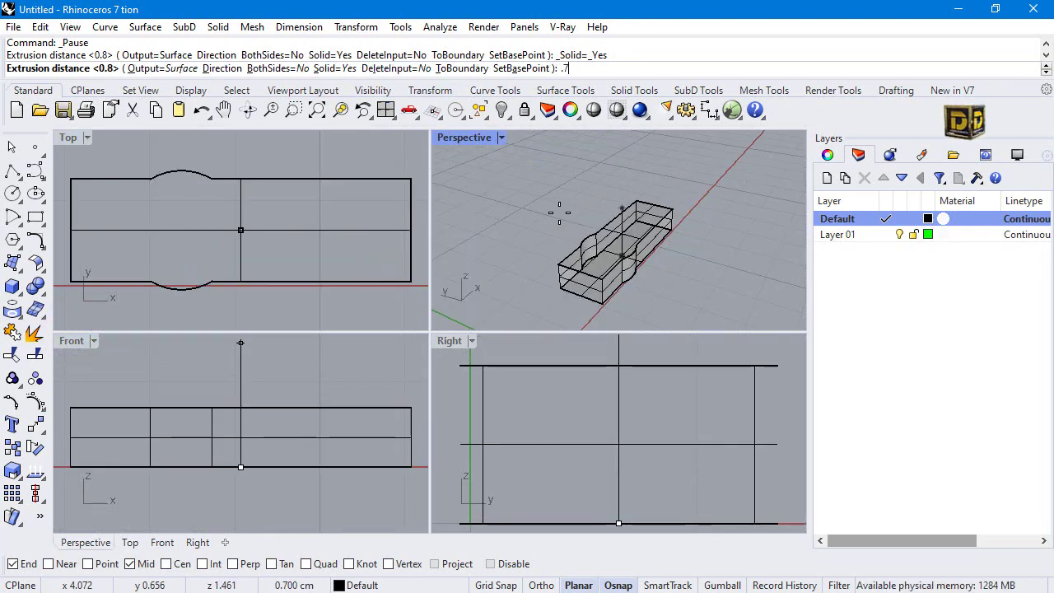
key(Return)
click(517, 213)
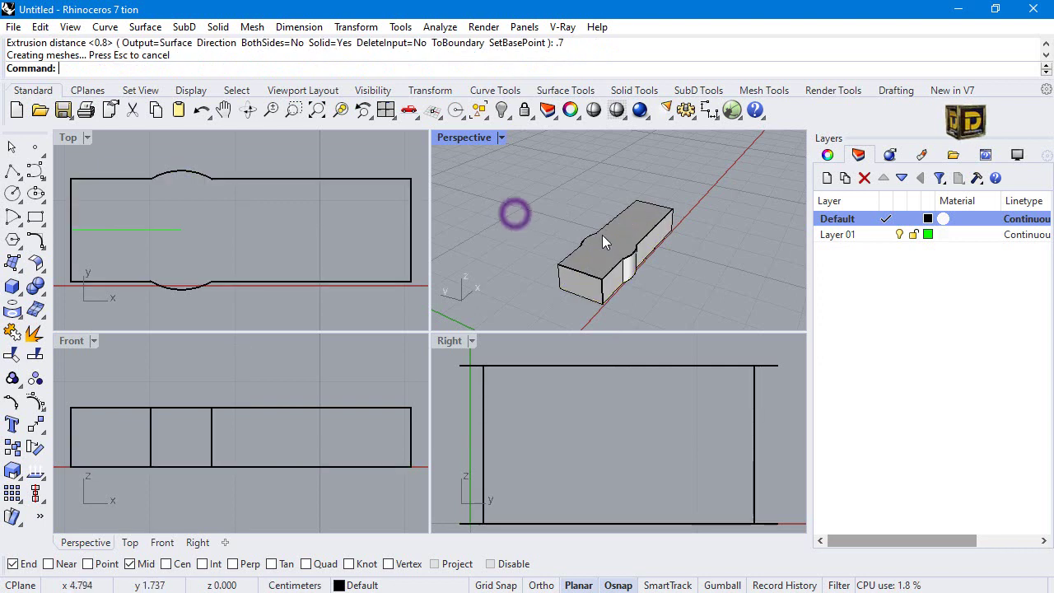
Step: Maximize the Perspective view and fillet the top edge at the solid's end farther from the bulges with radius 0.3
double_click(466, 137)
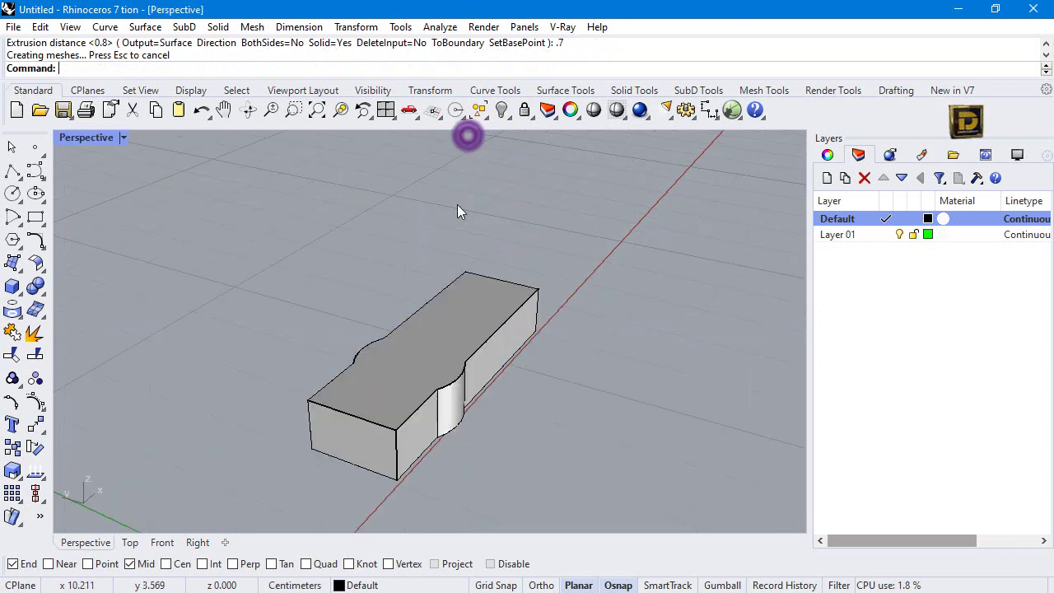
click(42, 284)
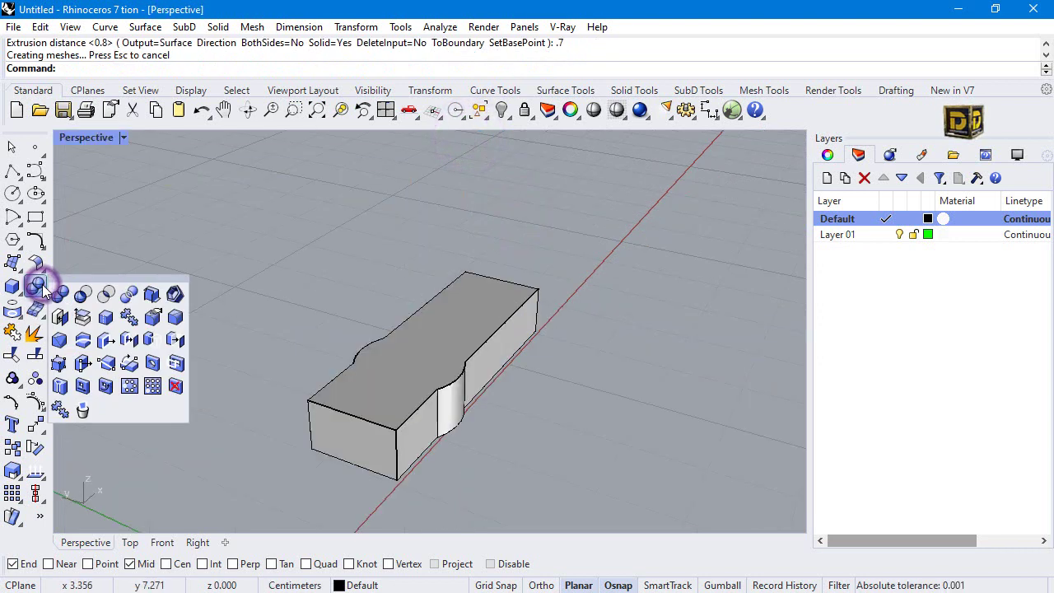
click(177, 318)
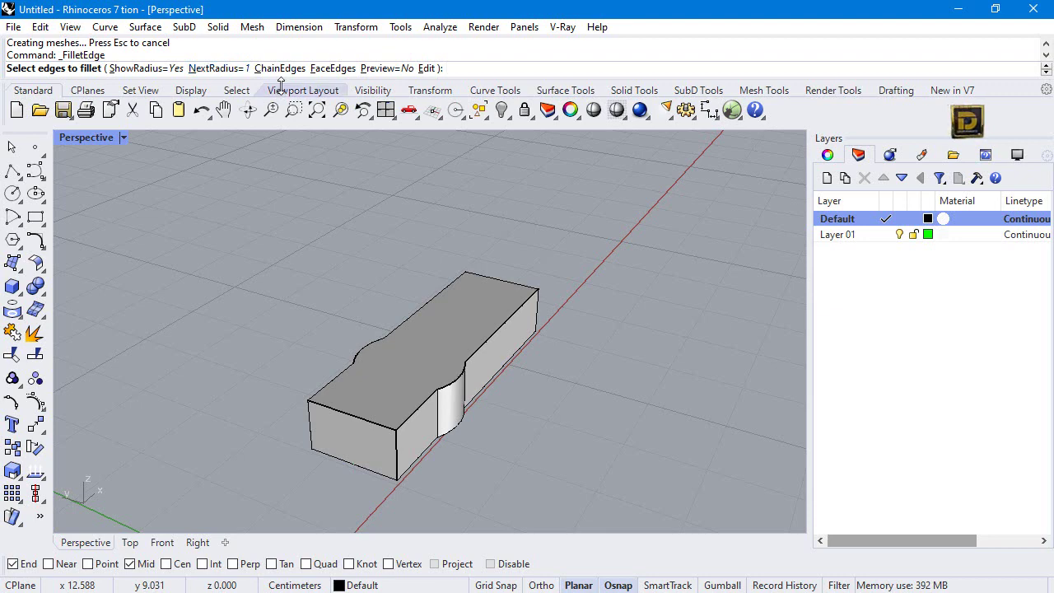
right_drag(672, 331, 513, 284)
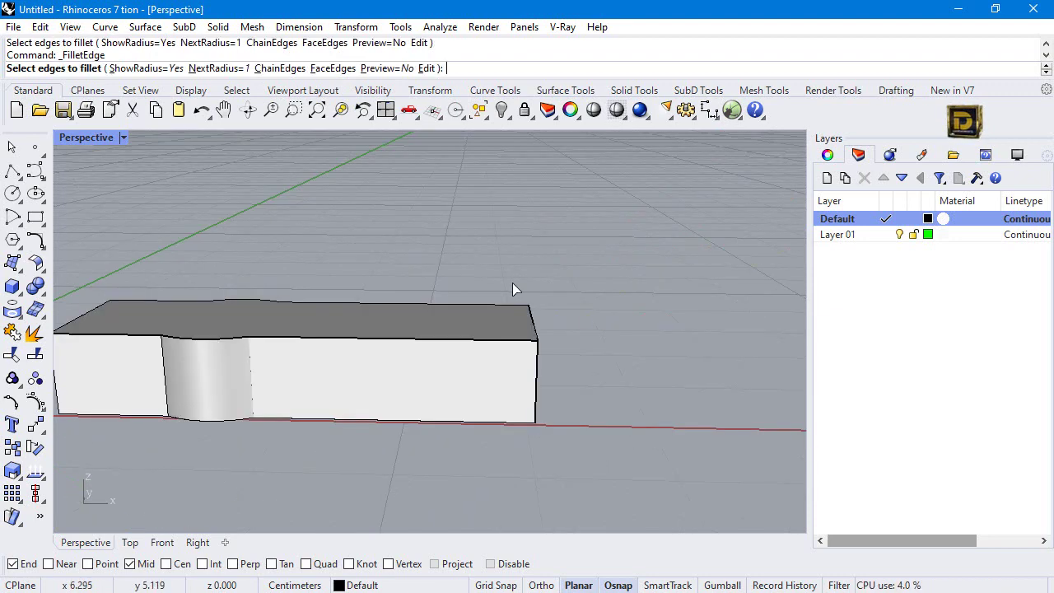
click(218, 69)
text(.3)
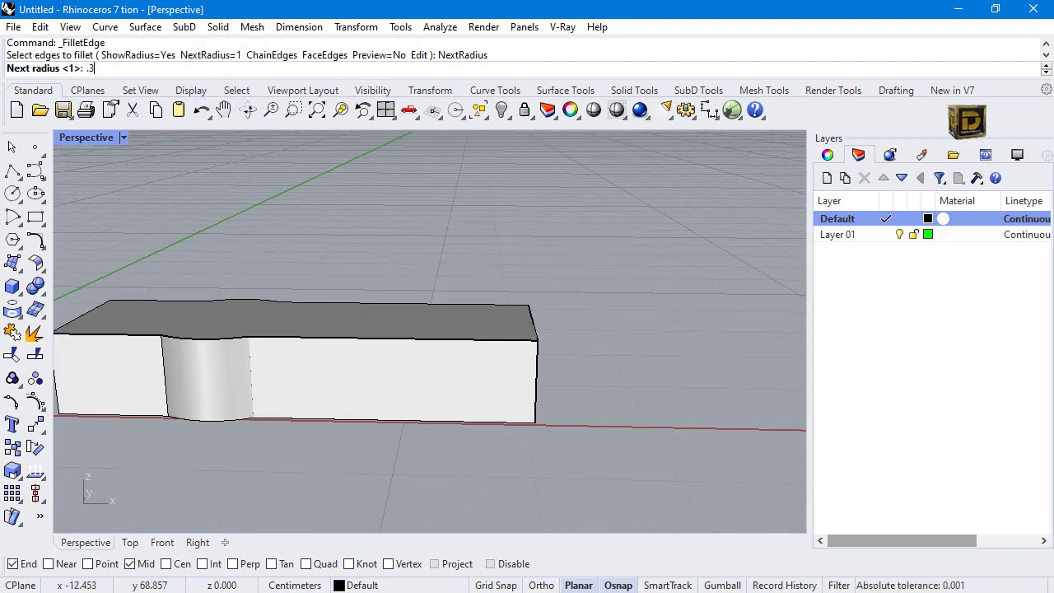
right_drag(549, 330, 539, 326)
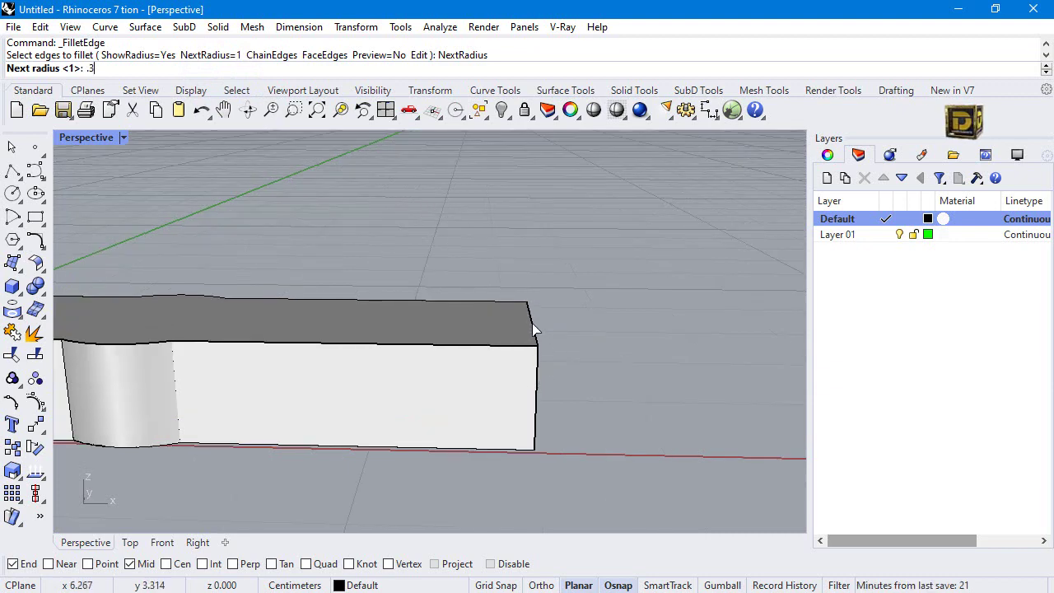
key(Return)
click(531, 317)
key(Return)
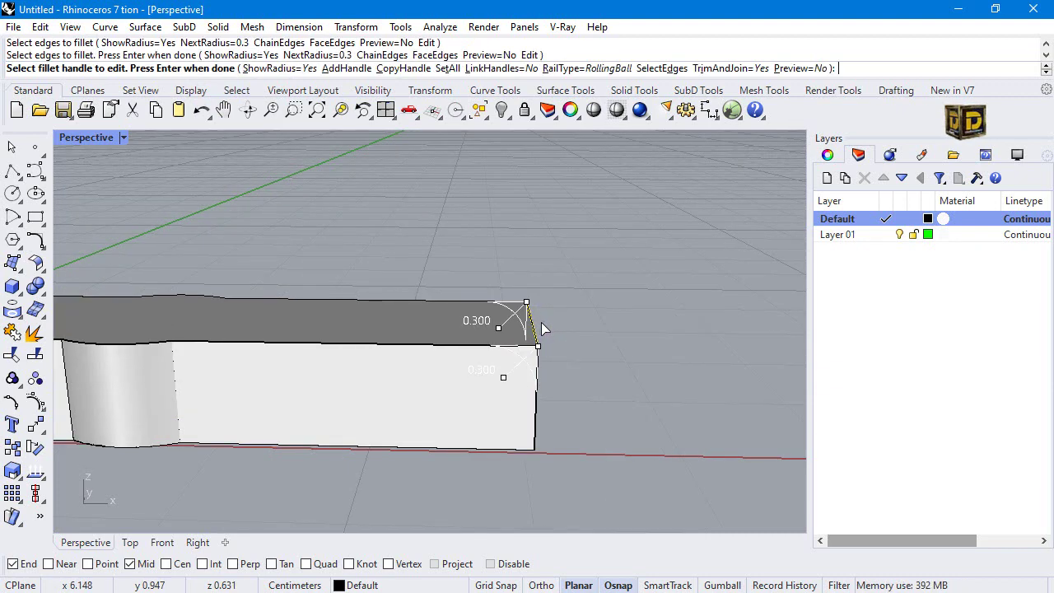
key(Return)
scroll(492, 307, down, 3)
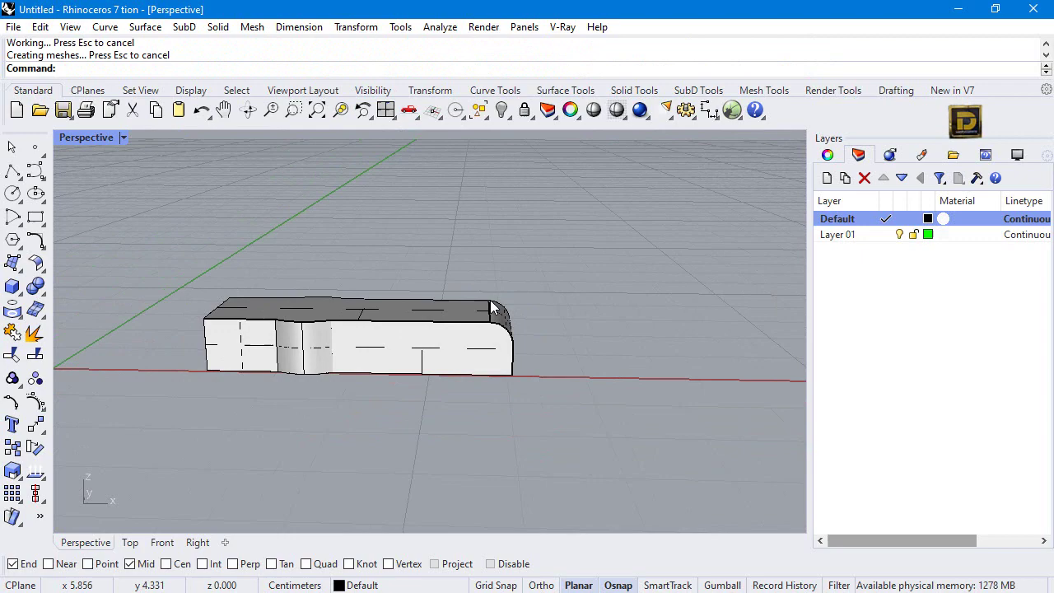
Step: Fillet the bottom edge at the already rounded end of the solid with radius 0.3
key(Return)
right_drag(502, 380, 488, 348)
click(493, 352)
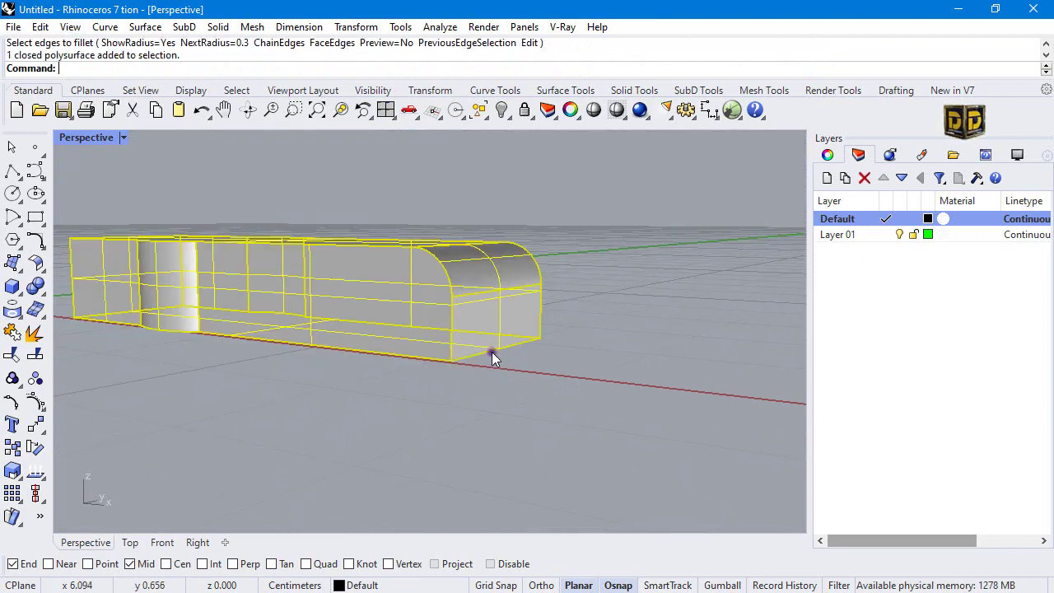
right_click(491, 376)
click(491, 358)
right_click(492, 355)
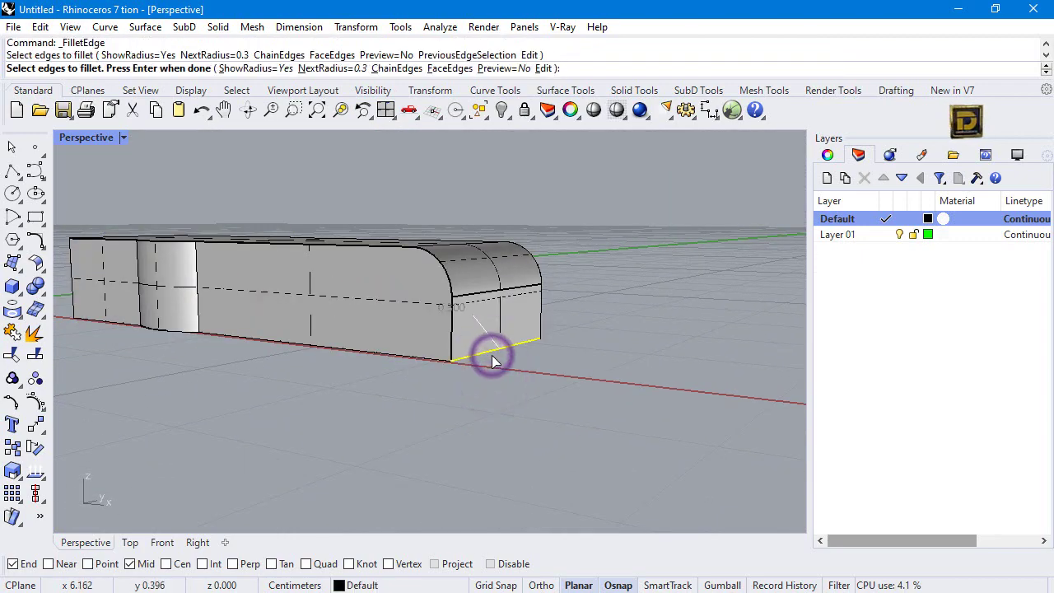
scroll(537, 355, down, 5)
right_drag(537, 356, 584, 317)
right_click(267, 330)
right_drag(270, 335, 49, 290)
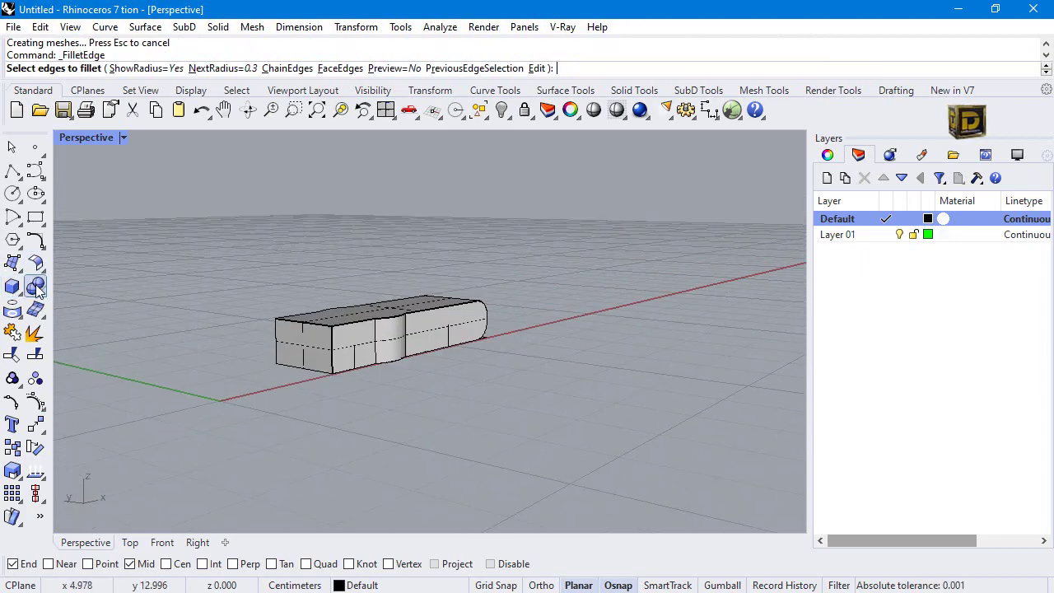
click(41, 292)
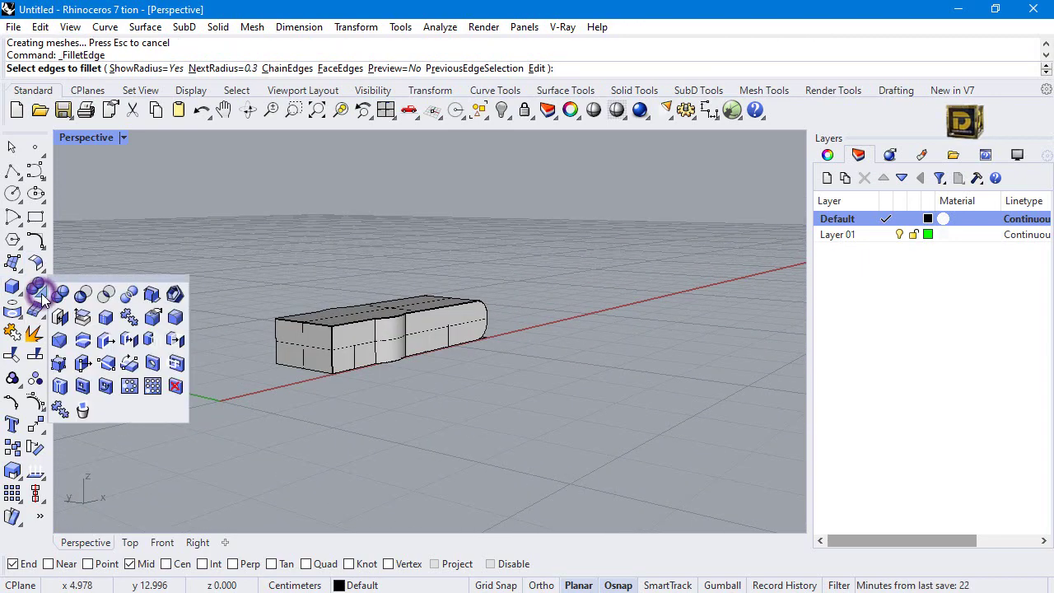
right_click(163, 323)
Step: Fillet all edges of the solid together with radius 0.1
click(36, 286)
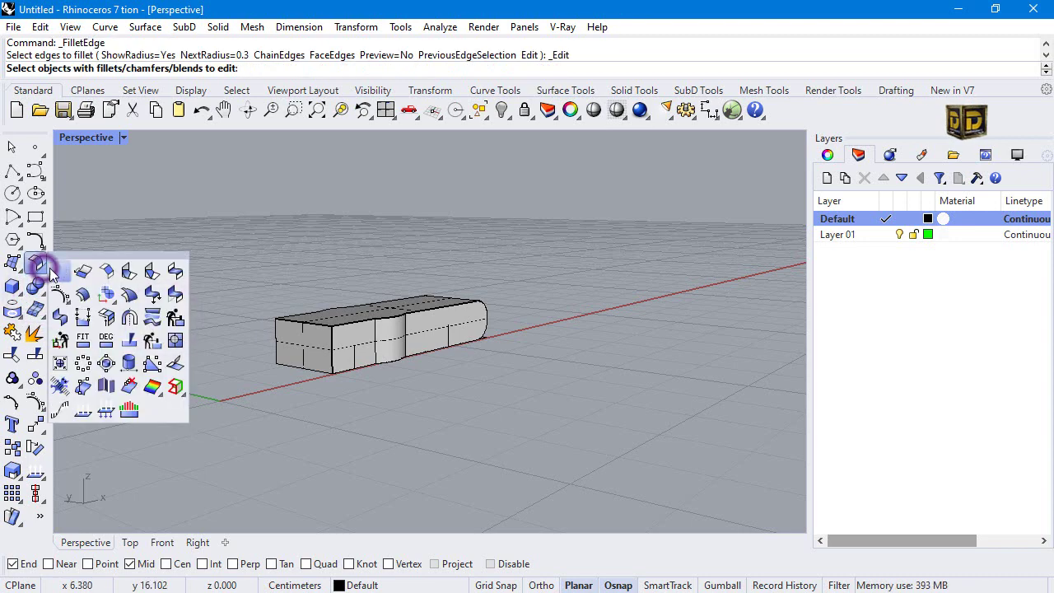
click(173, 315)
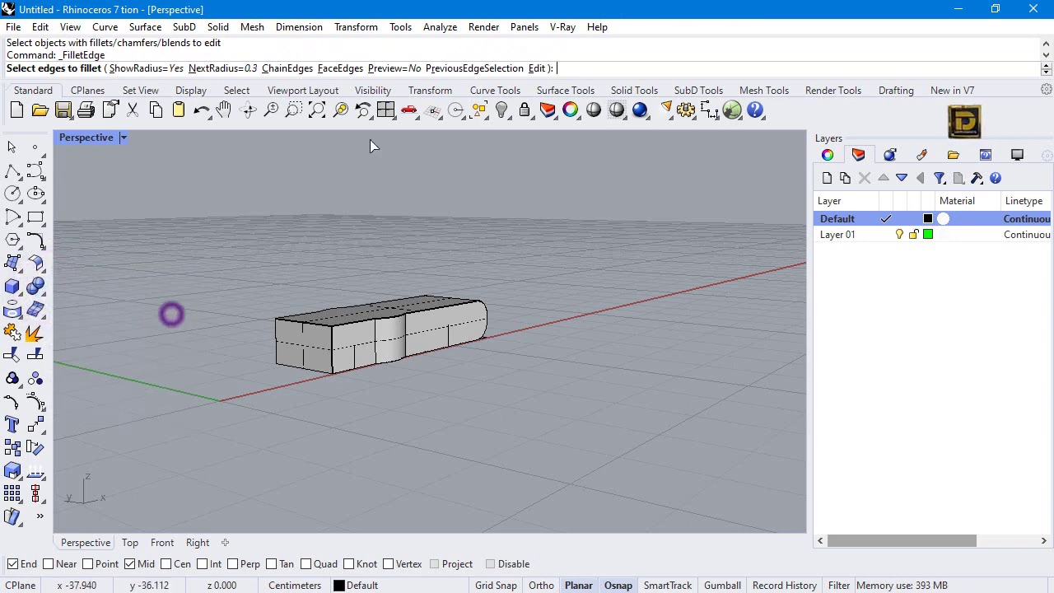
click(221, 69)
text(.1)
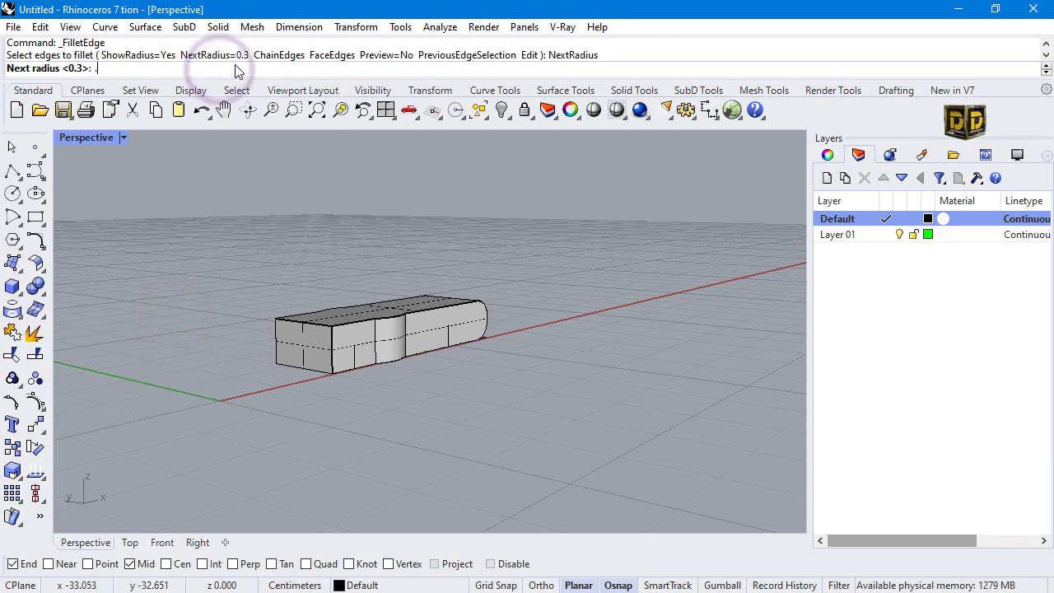
key(Return)
drag(252, 249, 468, 407)
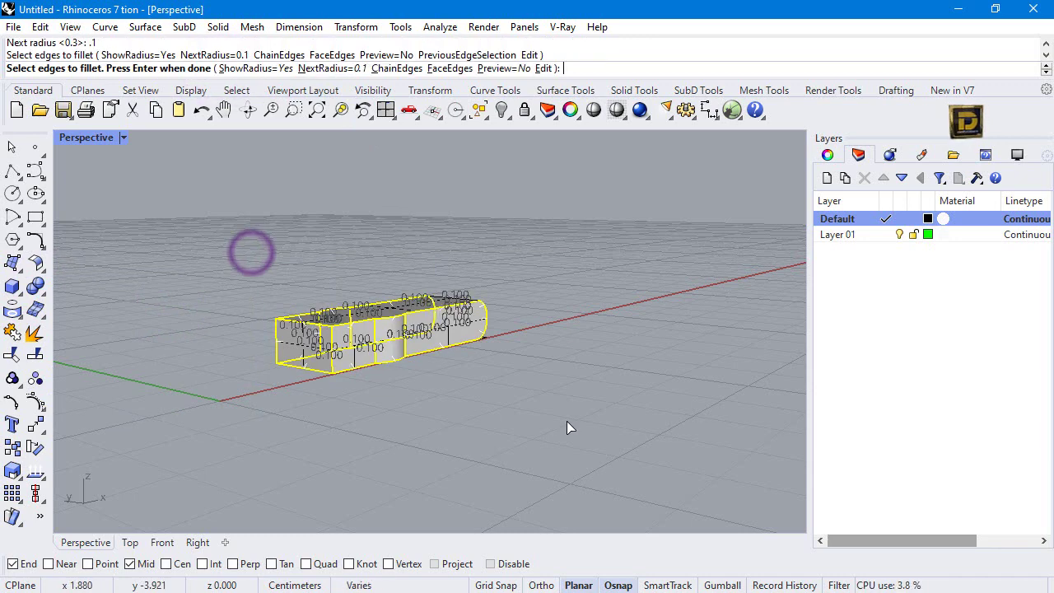
key(Return)
key(Return)
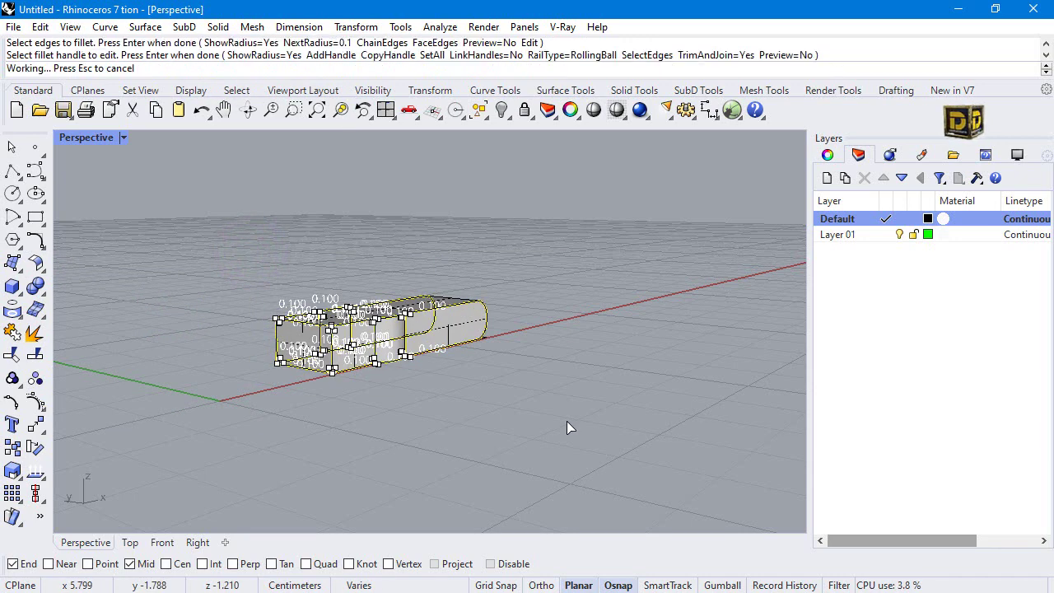
Step: Make Layer 01 current and draw a vertical line between the midpoints of the flat end face's upper and lower edges
scroll(344, 345, up, 5)
right_drag(344, 337, 290, 428)
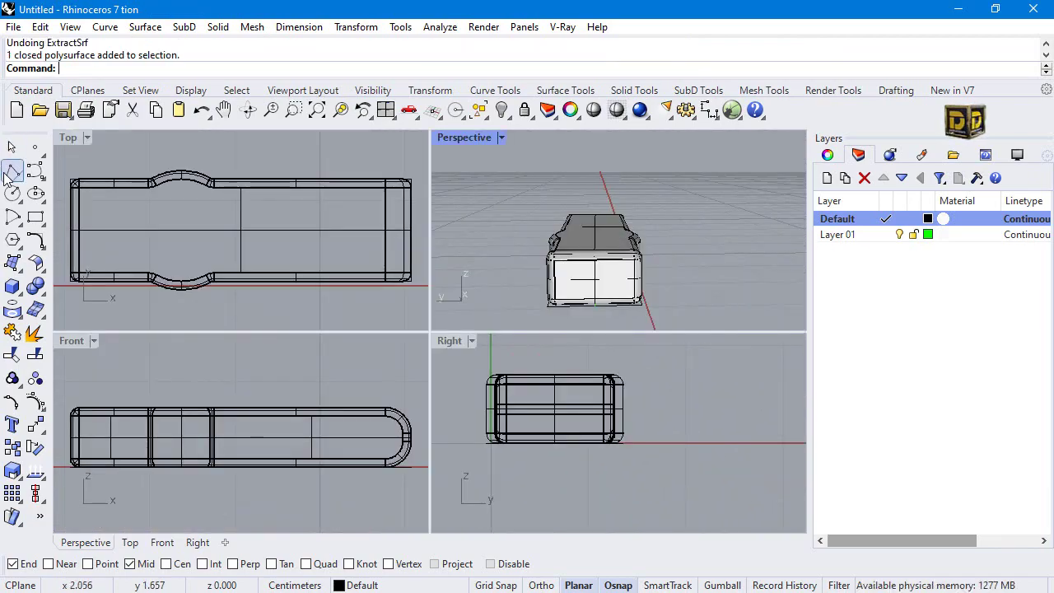
click(13, 170)
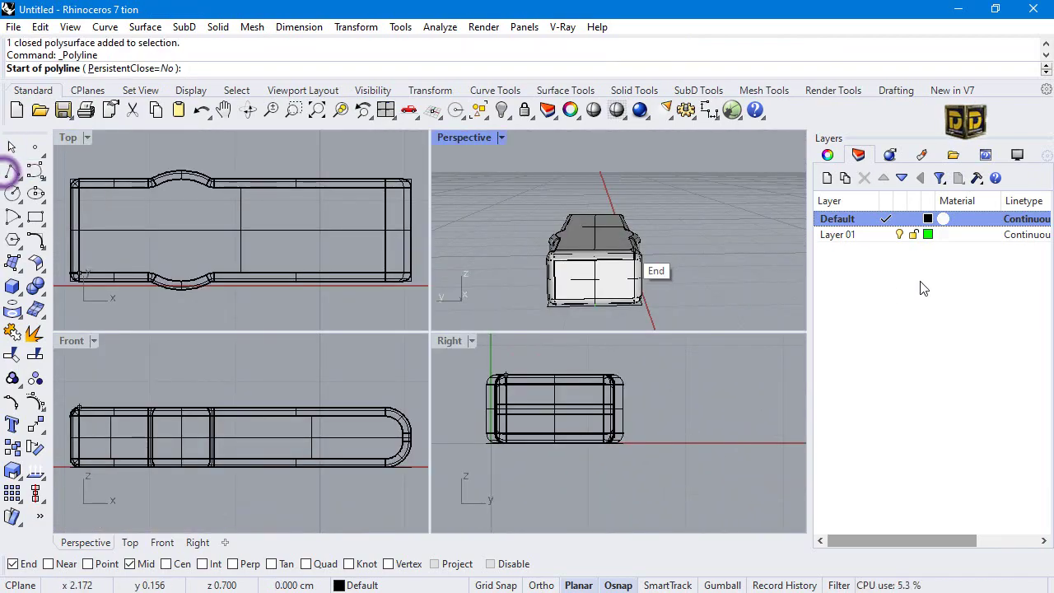
click(886, 233)
scroll(595, 262, up, 2)
click(593, 262)
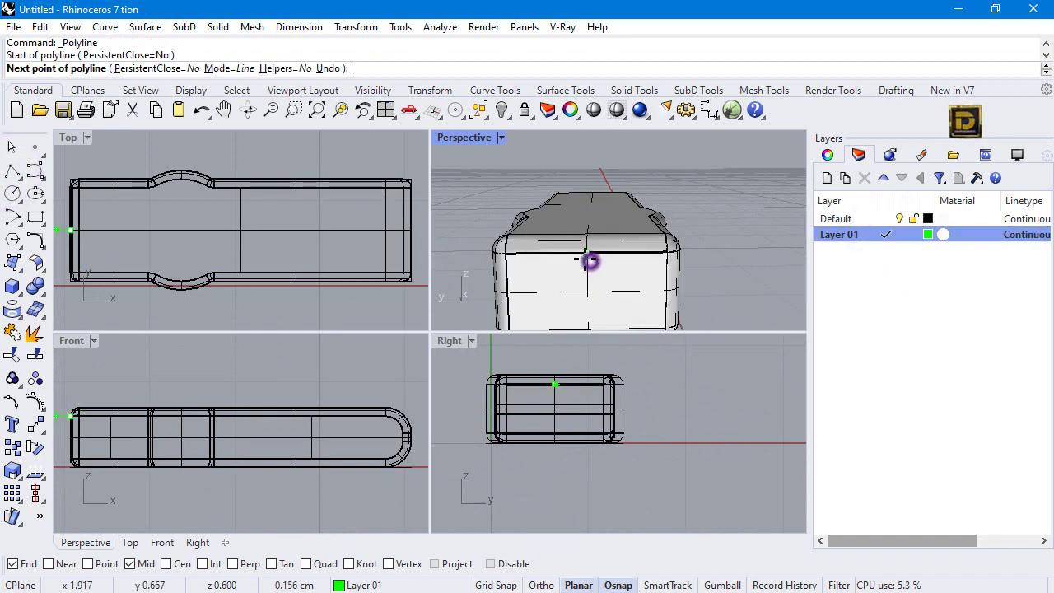
scroll(593, 263, down, 2)
click(589, 295)
right_click(590, 294)
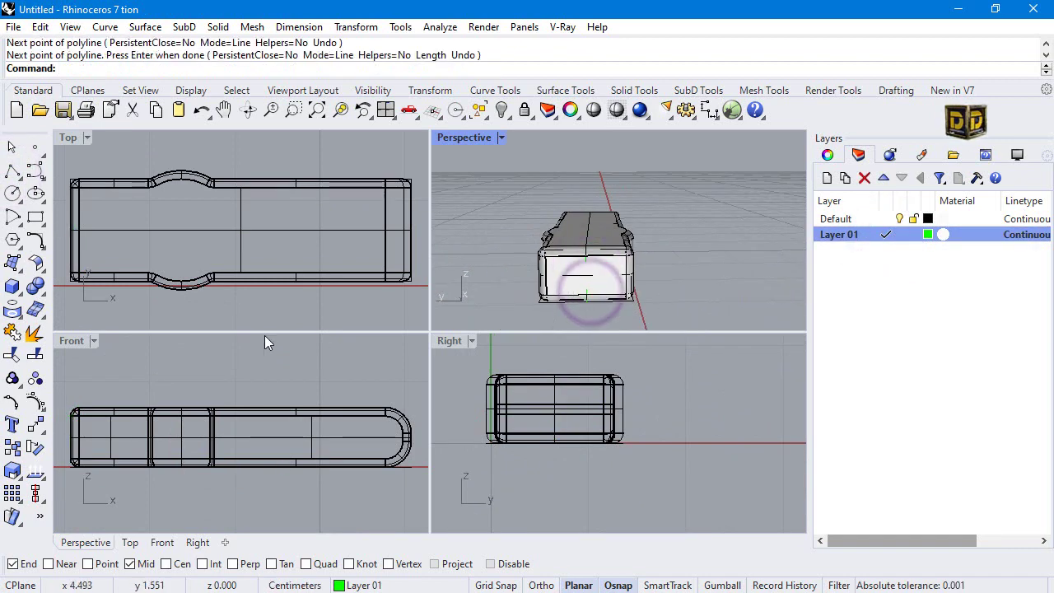
Step: Make the Default layer current and draw a 0.55 by 0.2 cm rectangle centred on the vertical line's midpoint
click(887, 218)
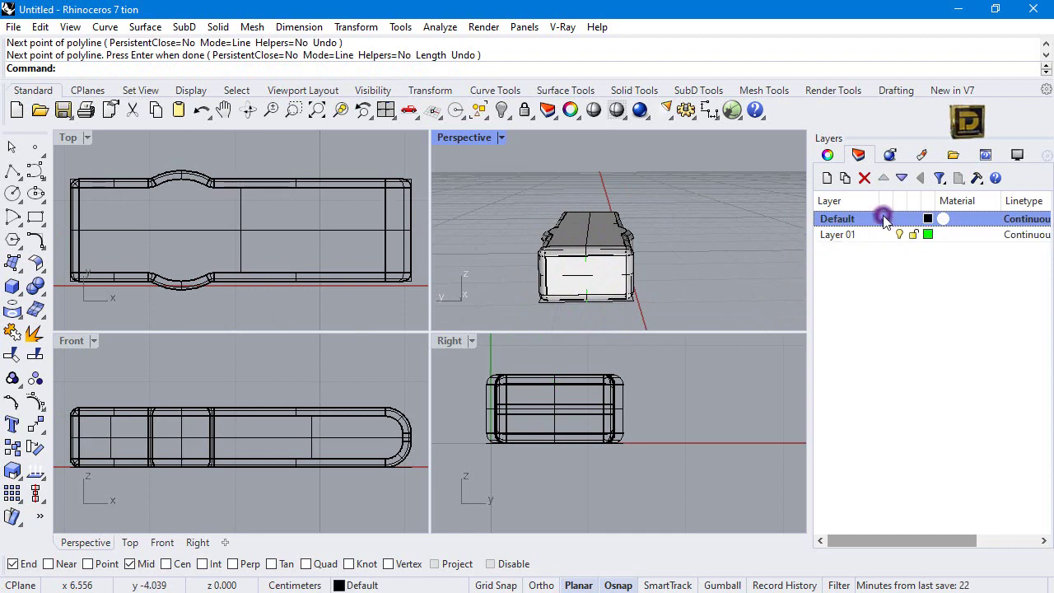
click(35, 218)
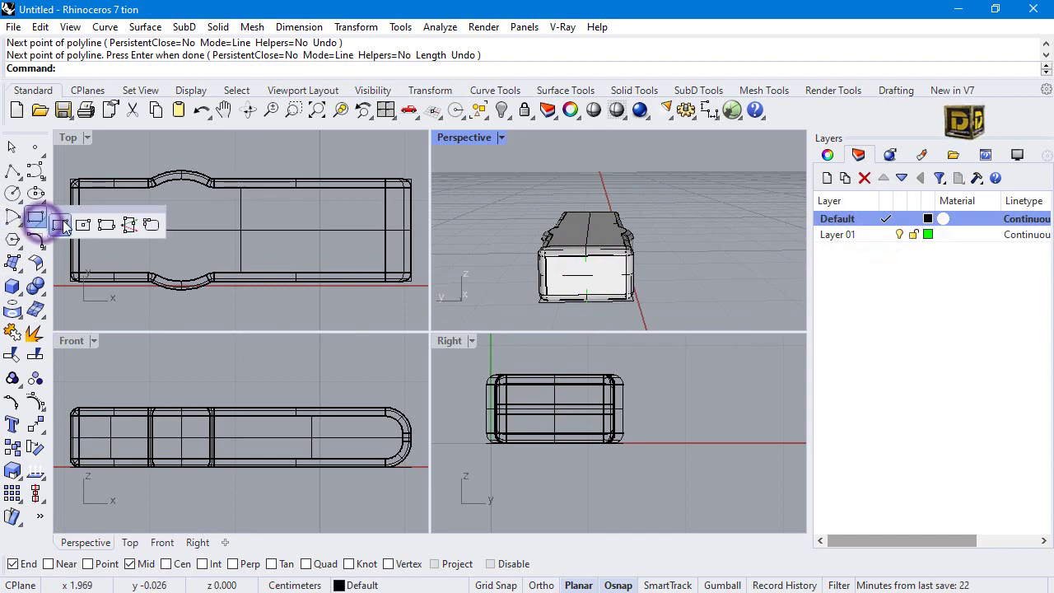
click(80, 218)
click(586, 275)
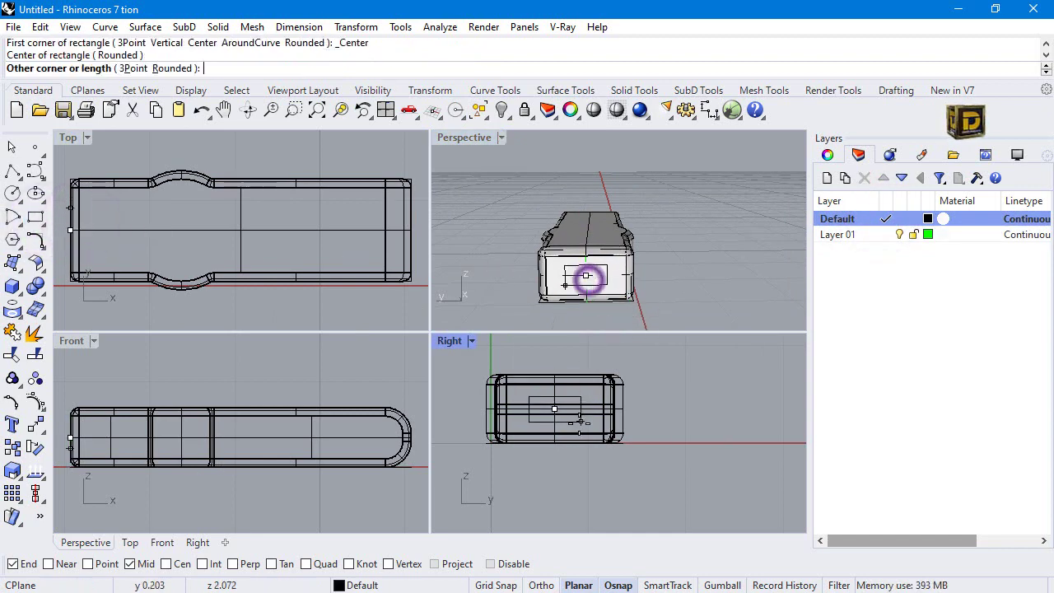
scroll(614, 433, up, 3)
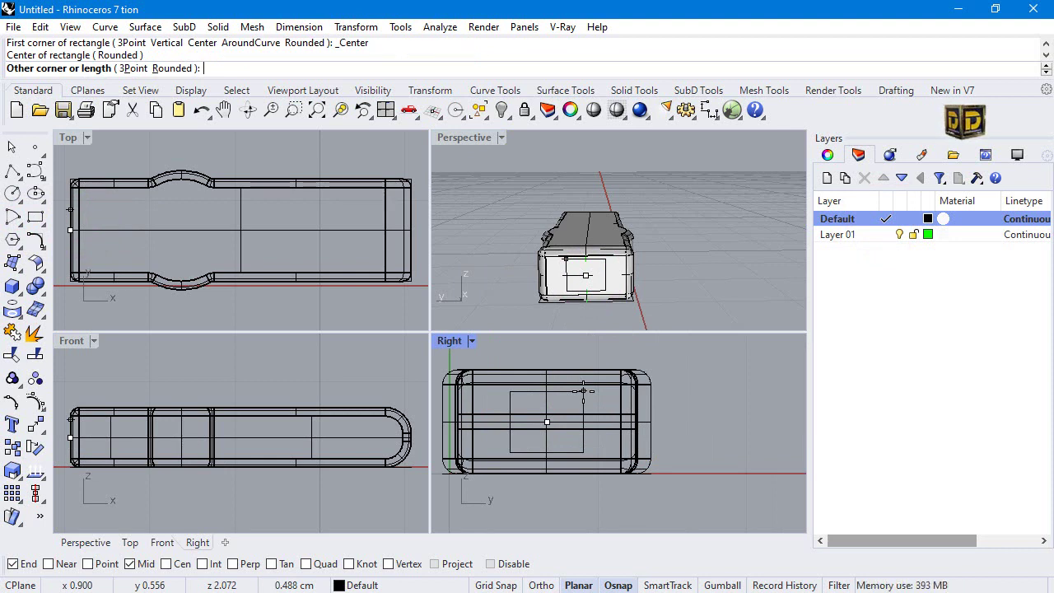
key(Return)
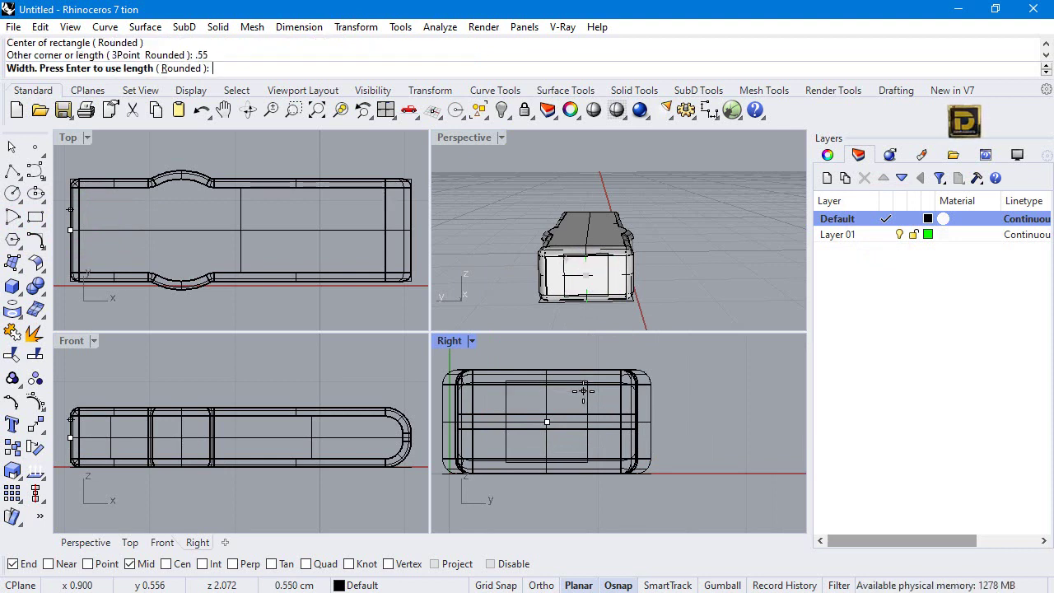
text(.2)
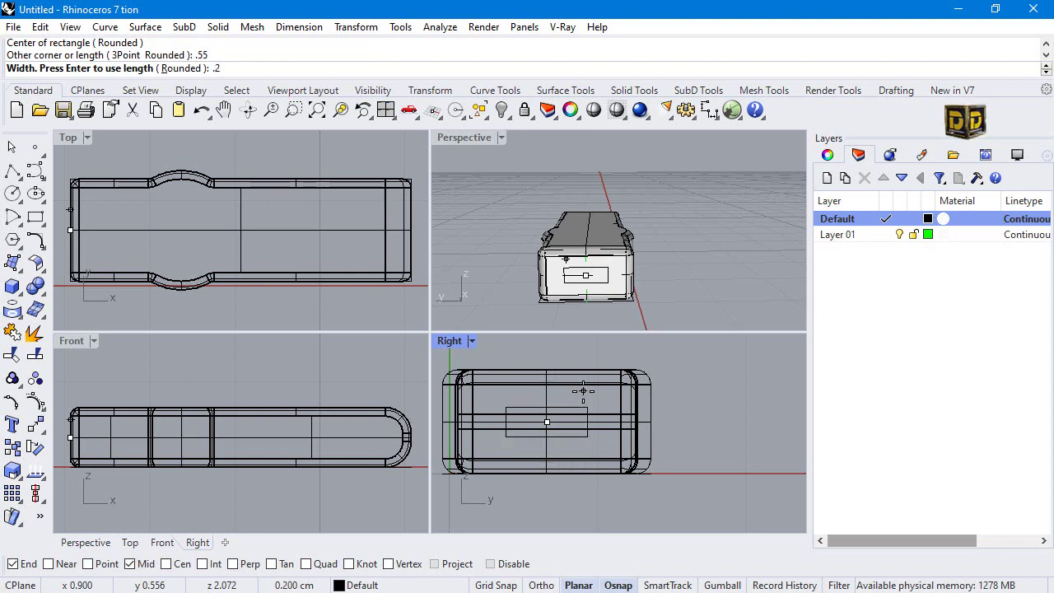
key(Return)
Step: Trim the flat end face inside the rectangle to cut a rectangular opening
click(583, 436)
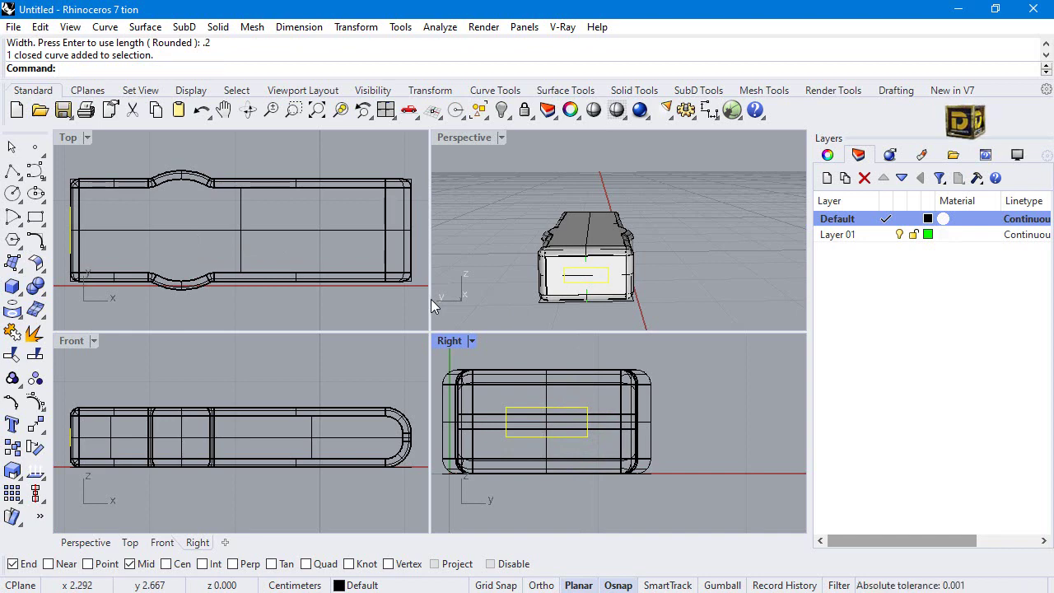
click(12, 354)
scroll(605, 283, up, 6)
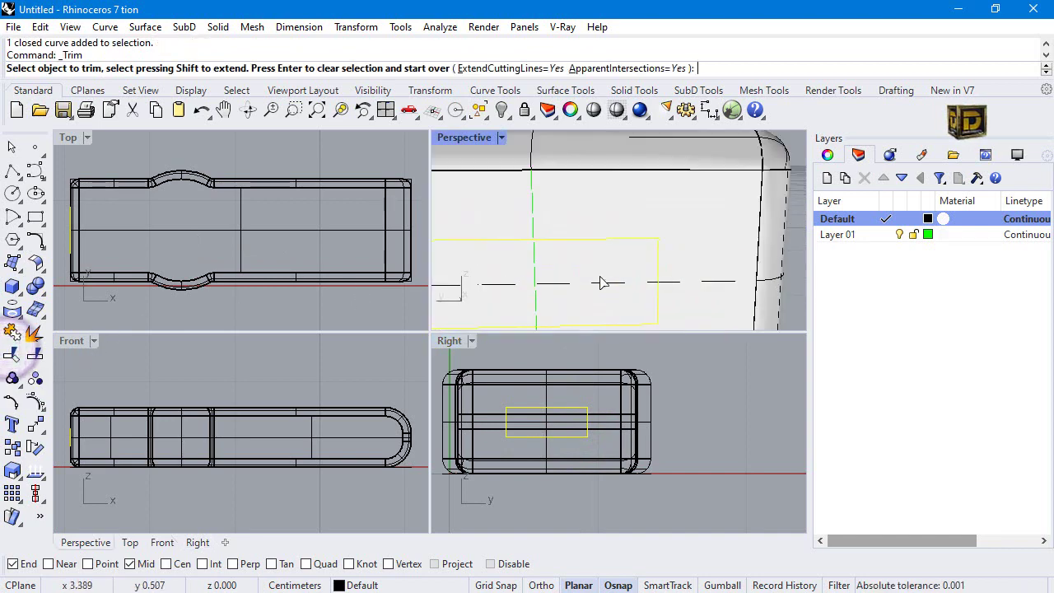
click(600, 272)
scroll(607, 255, down, 6)
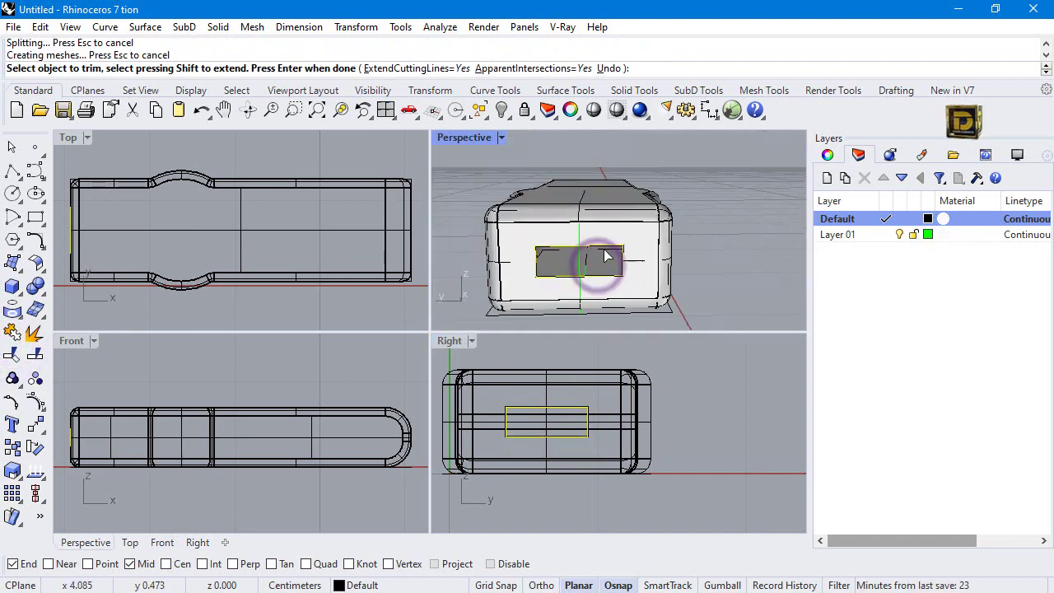
key(Return)
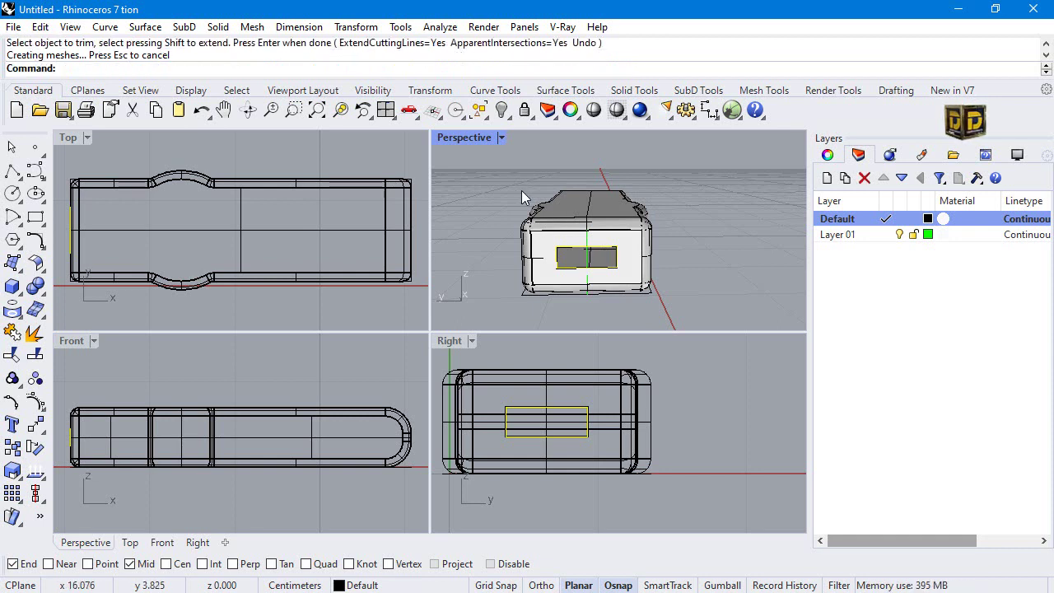
Step: Extrude the rectangle outward from the end face into a solid 1.2 cm long
click(12, 286)
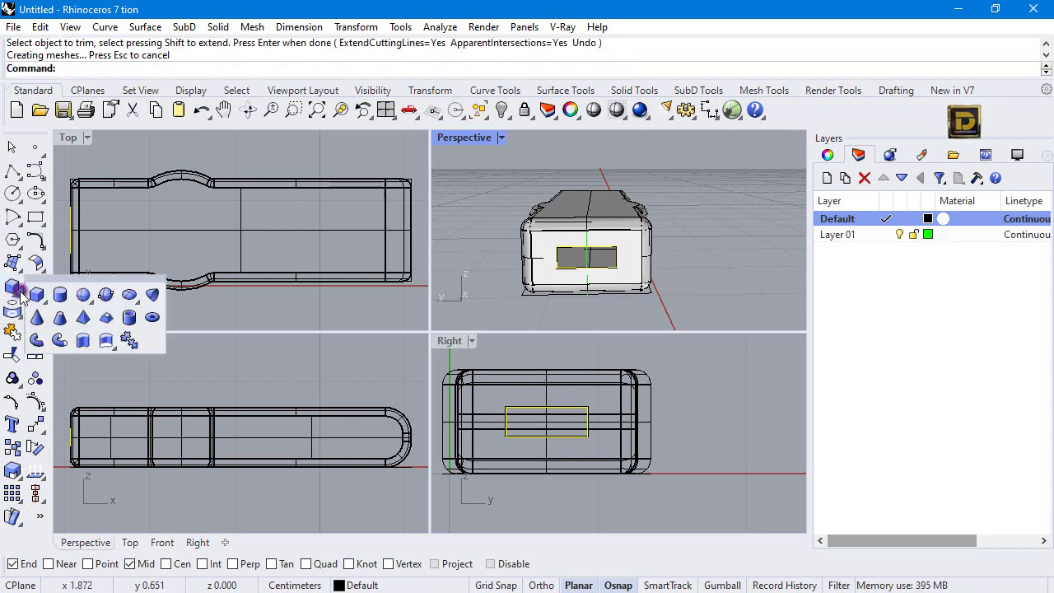
click(84, 341)
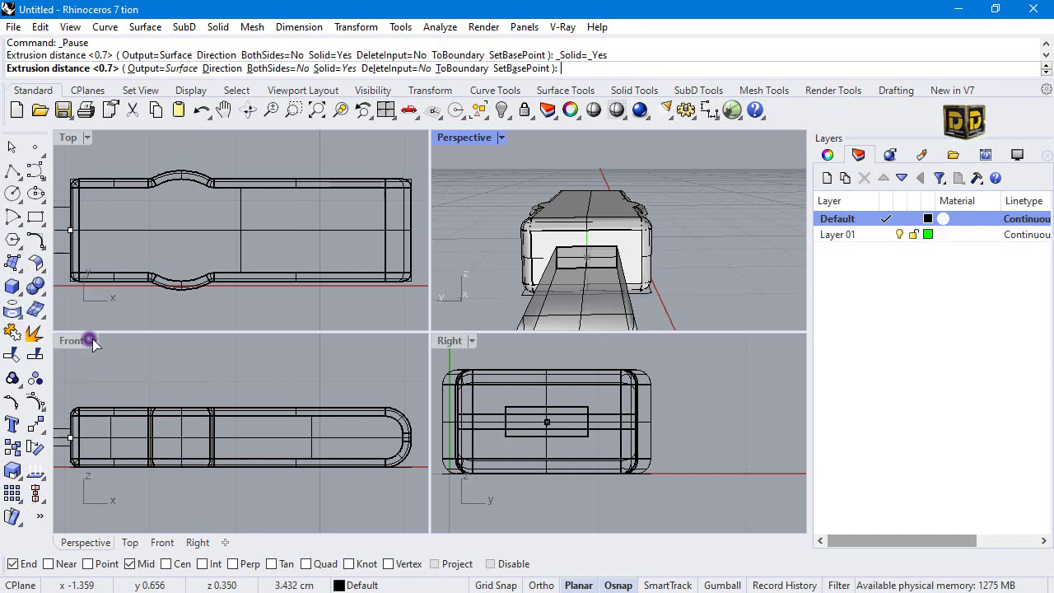
scroll(271, 224, down, 5)
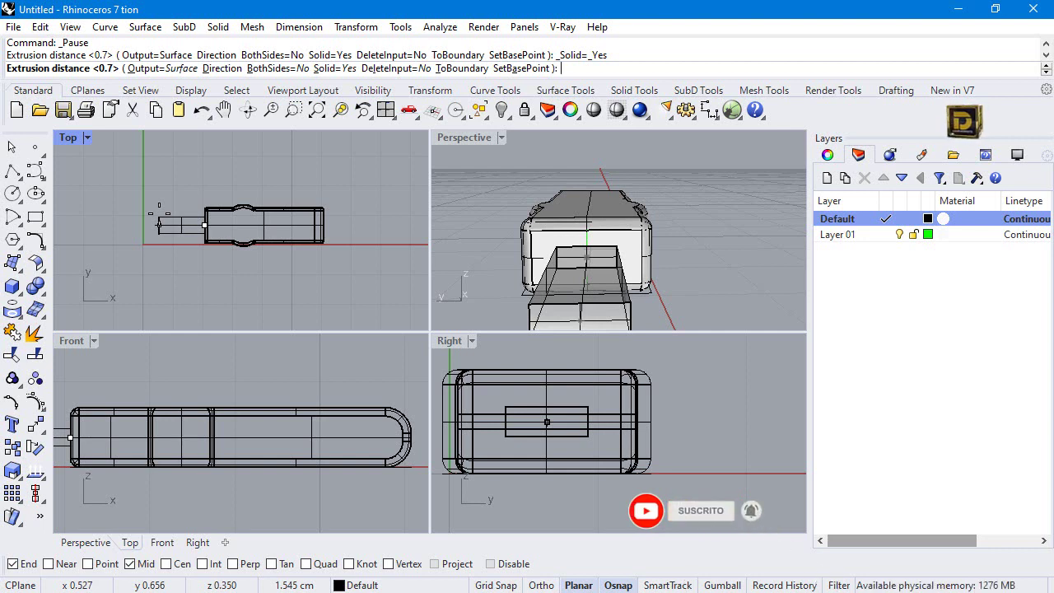
text(1.2)
key(Return)
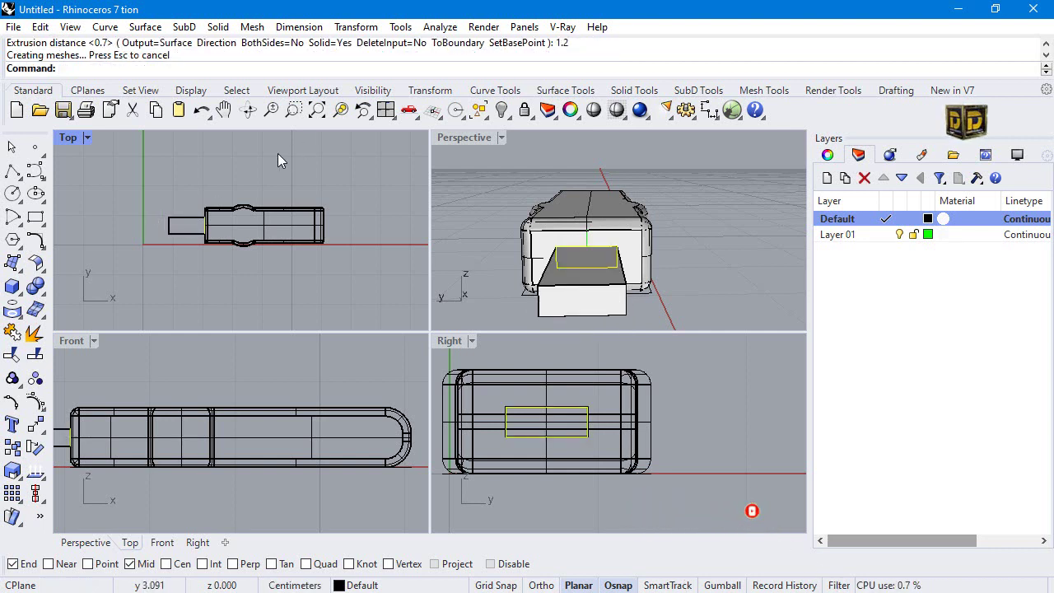
Step: Undo the previous shell and hollow the extruded block with a 0.02 thickness, removing its outer end face
right_drag(495, 210, 506, 201)
key(ctrl+z)
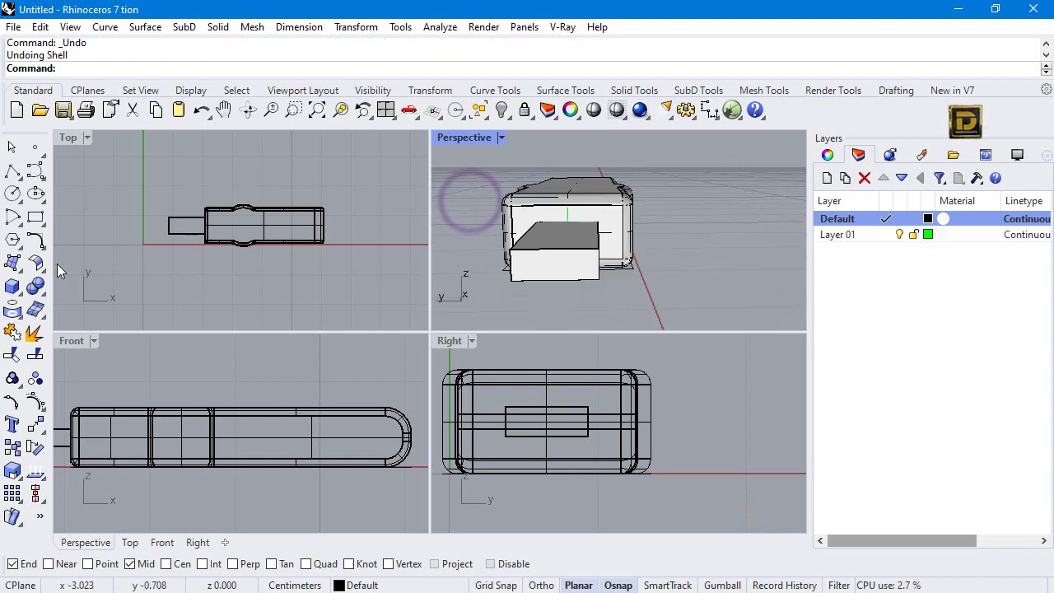
click(39, 289)
click(175, 295)
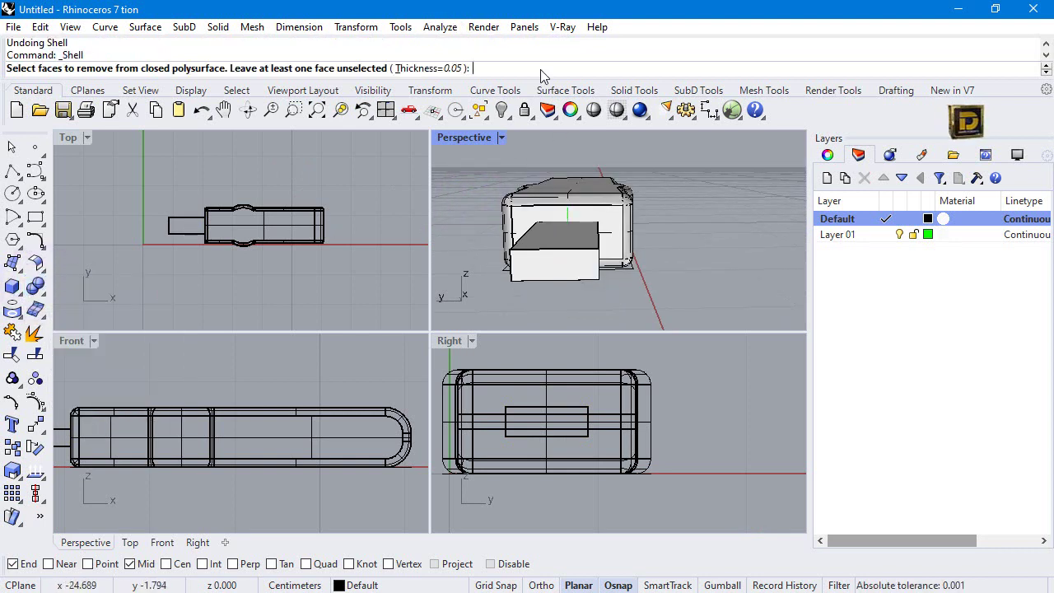
click(433, 68)
text(.02)
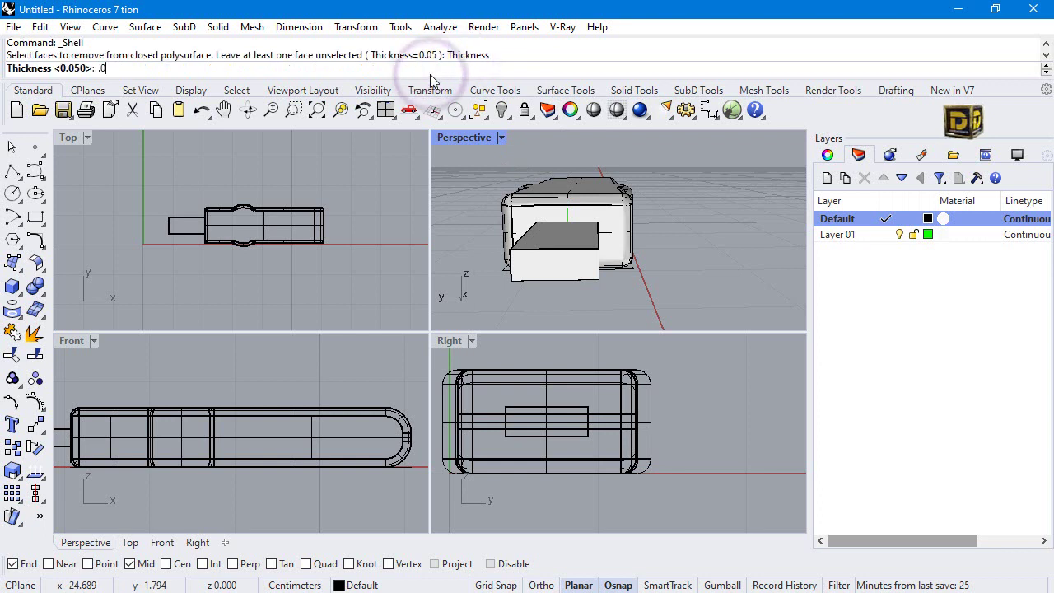
key(Return)
click(554, 274)
right_click(550, 268)
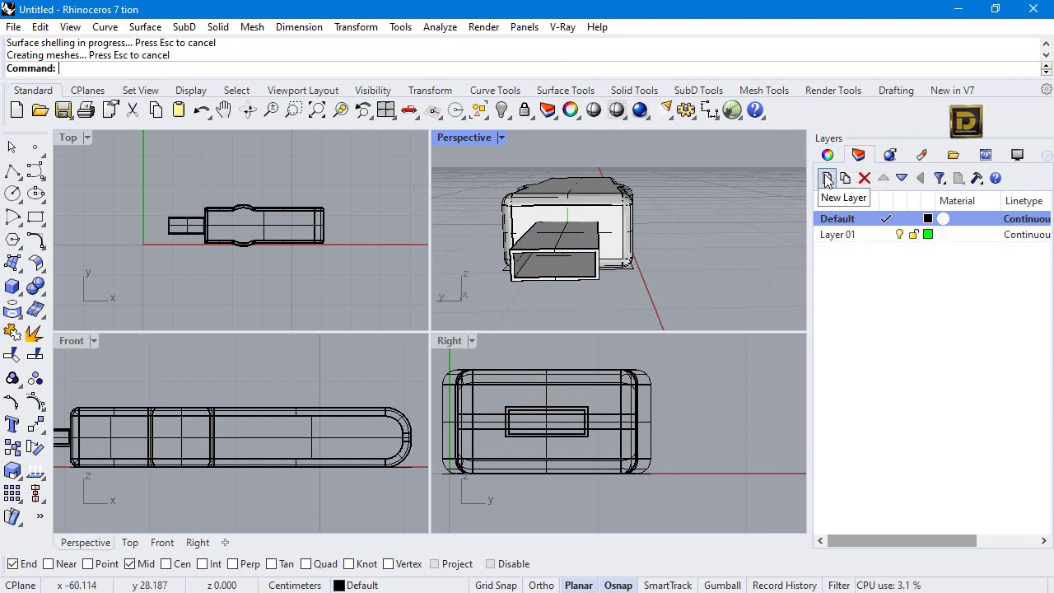
Step: Create a new layer, Layer 02, and set its colour to blue
click(828, 180)
click(929, 235)
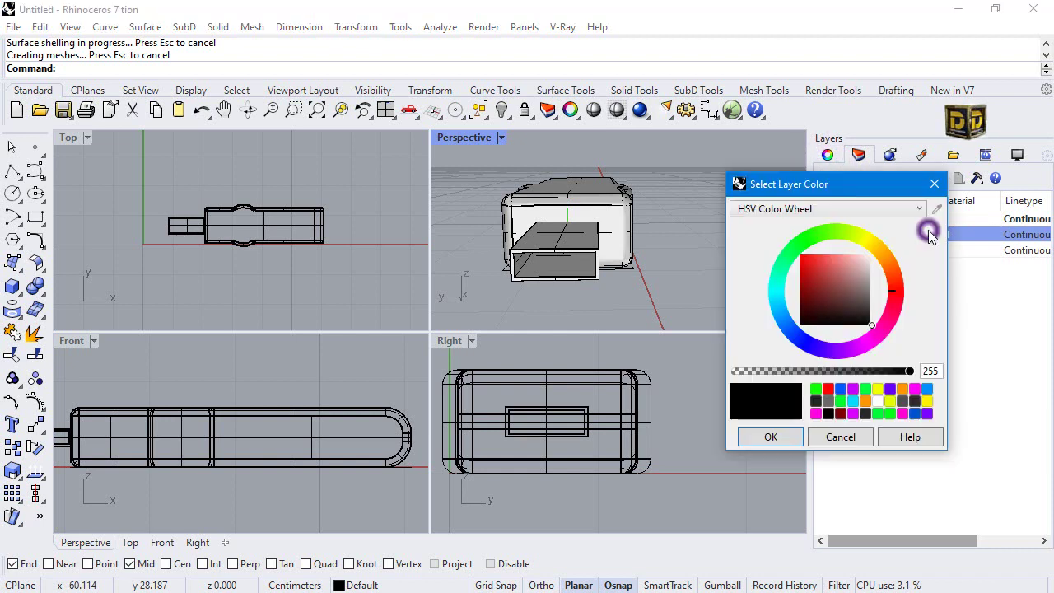
click(803, 255)
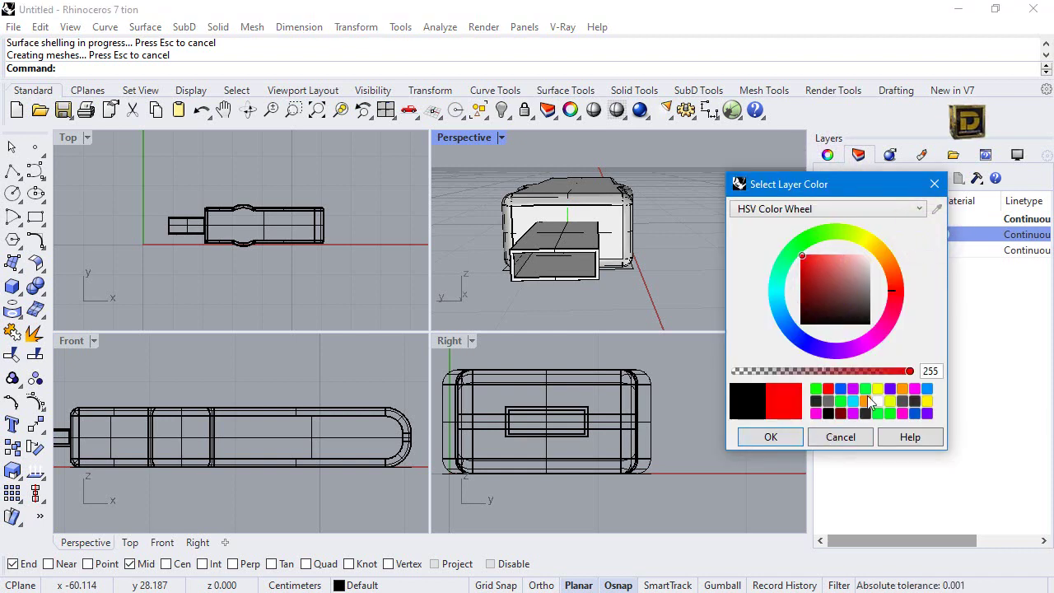
click(914, 413)
click(771, 436)
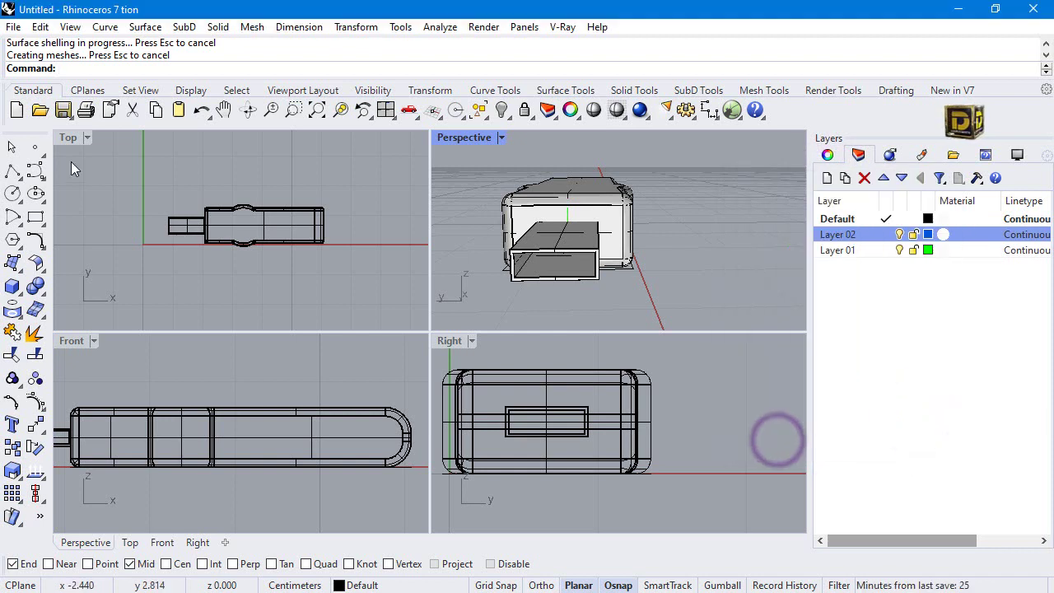
Step: Make Layer 02 current and draw a three-point box along the connector's inner floor with a height of 0.08
click(13, 307)
click(18, 295)
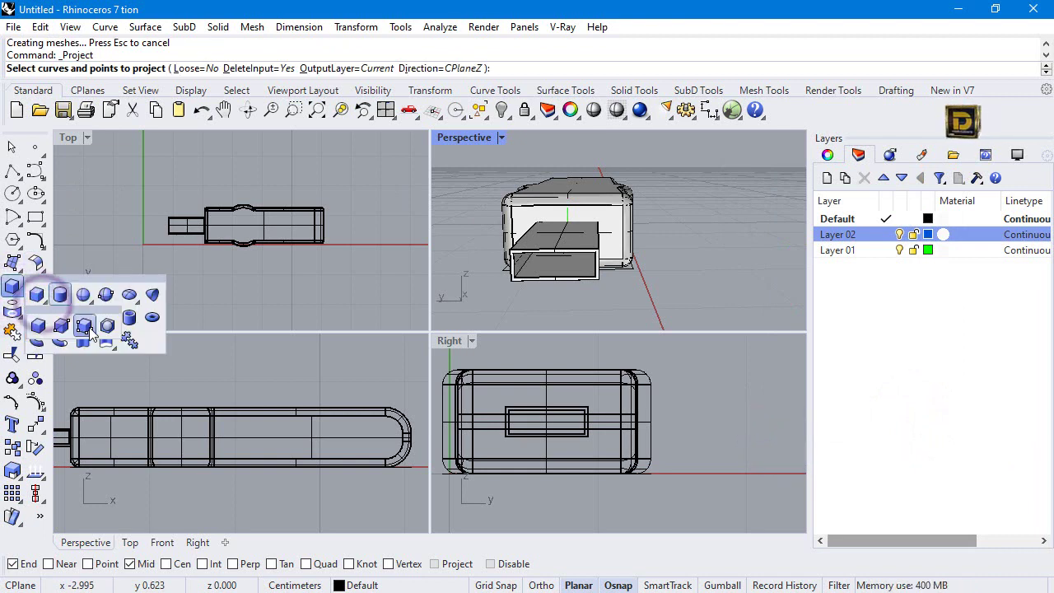
click(37, 295)
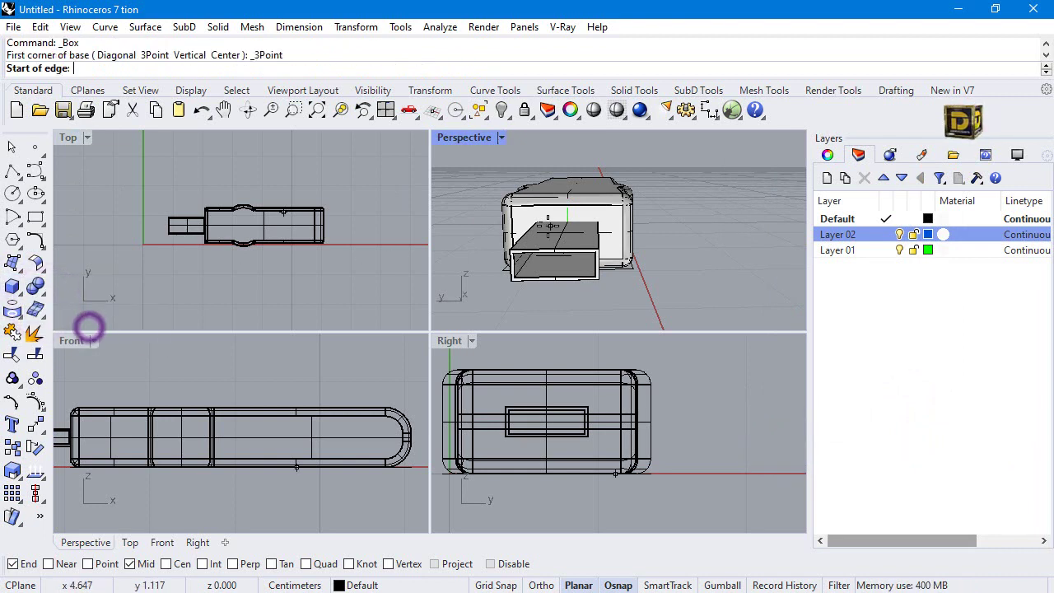
click(887, 235)
click(537, 198)
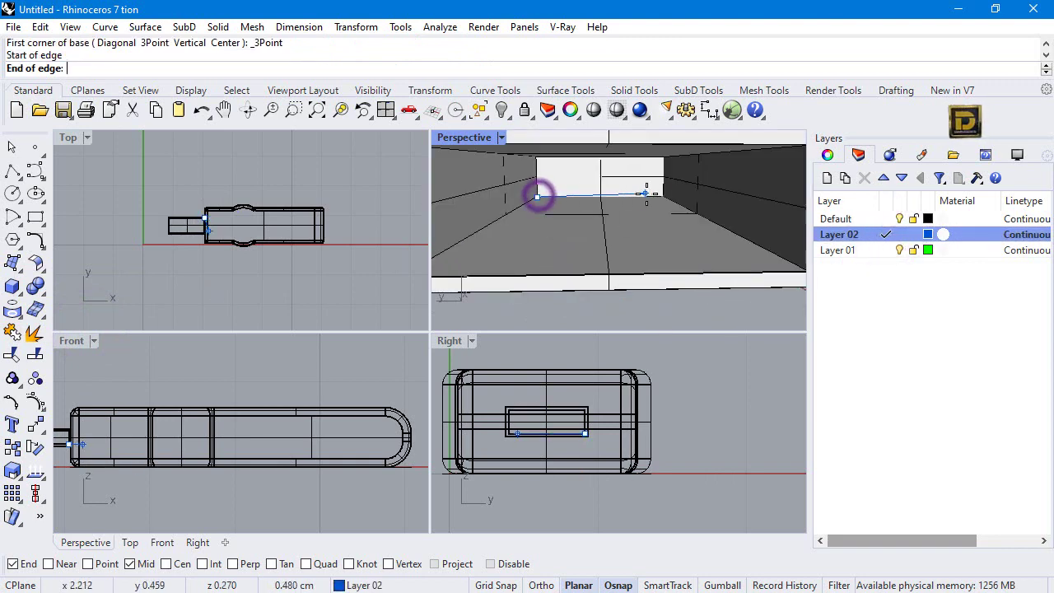
click(664, 199)
scroll(657, 208, down, 5)
scroll(696, 237, up, 6)
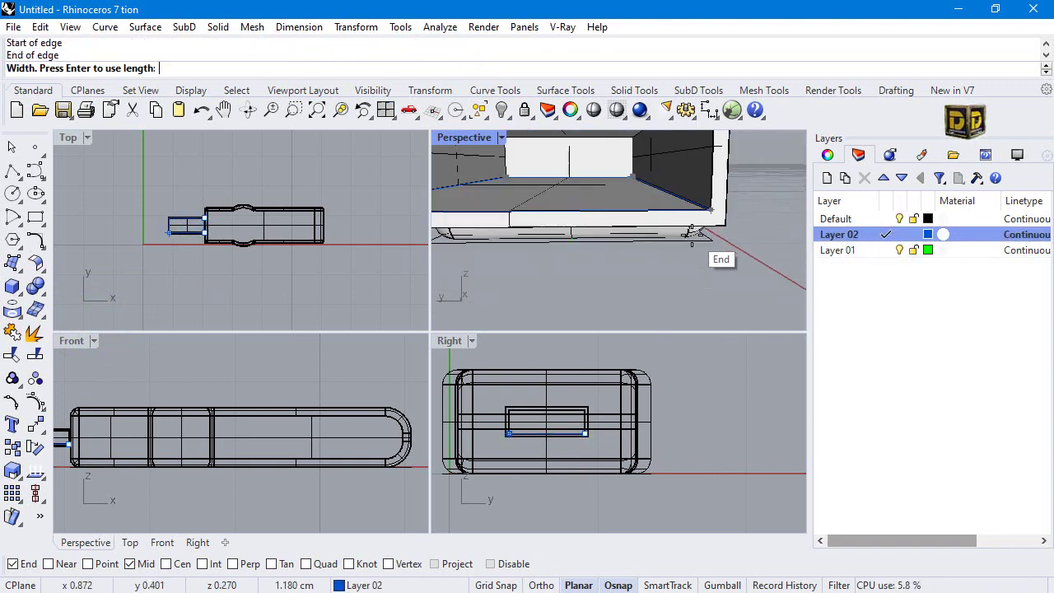
scroll(703, 203, down, 3)
click(690, 208)
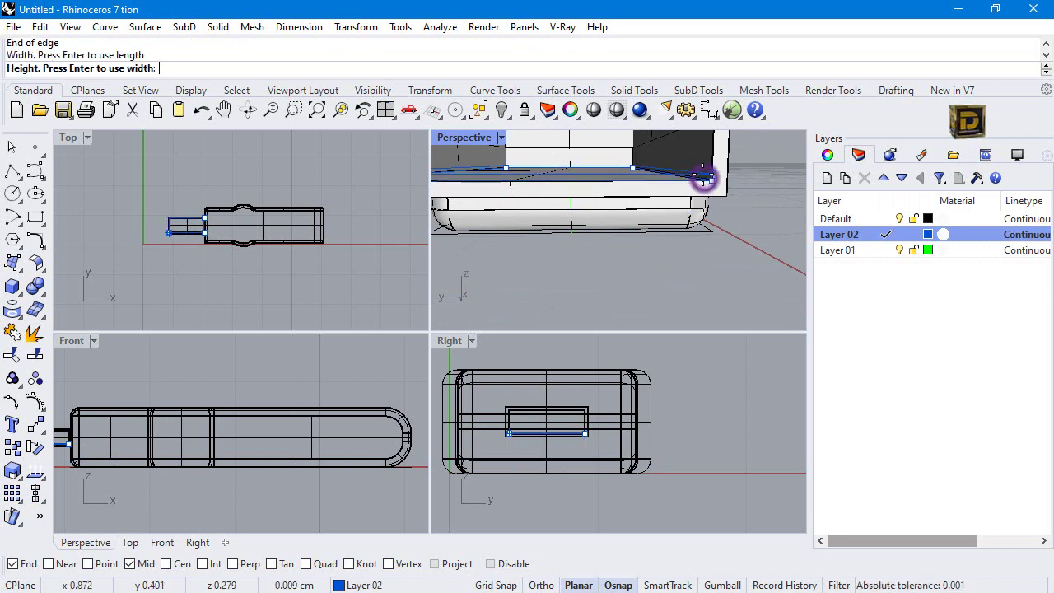
scroll(698, 198, down, 4)
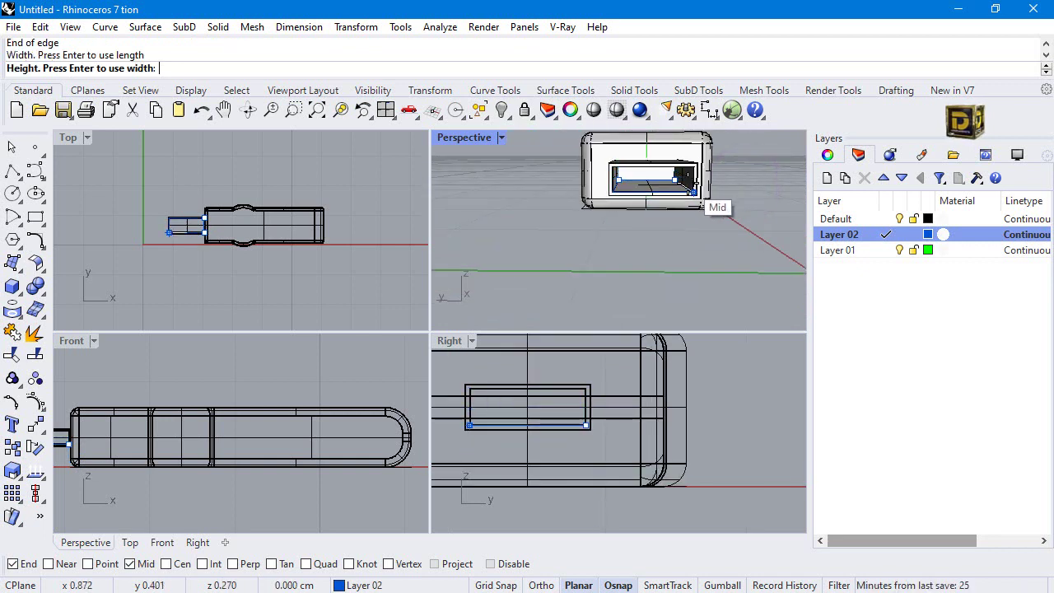
click(696, 191)
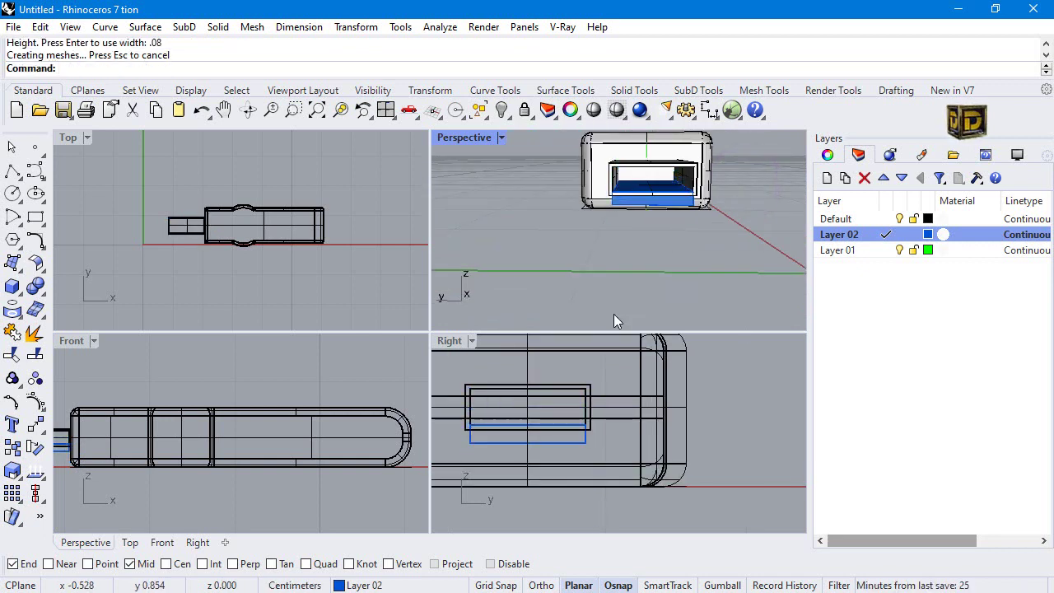
Step: Move the blue box up by 0.08 so that it sits inside the connector shell
click(556, 446)
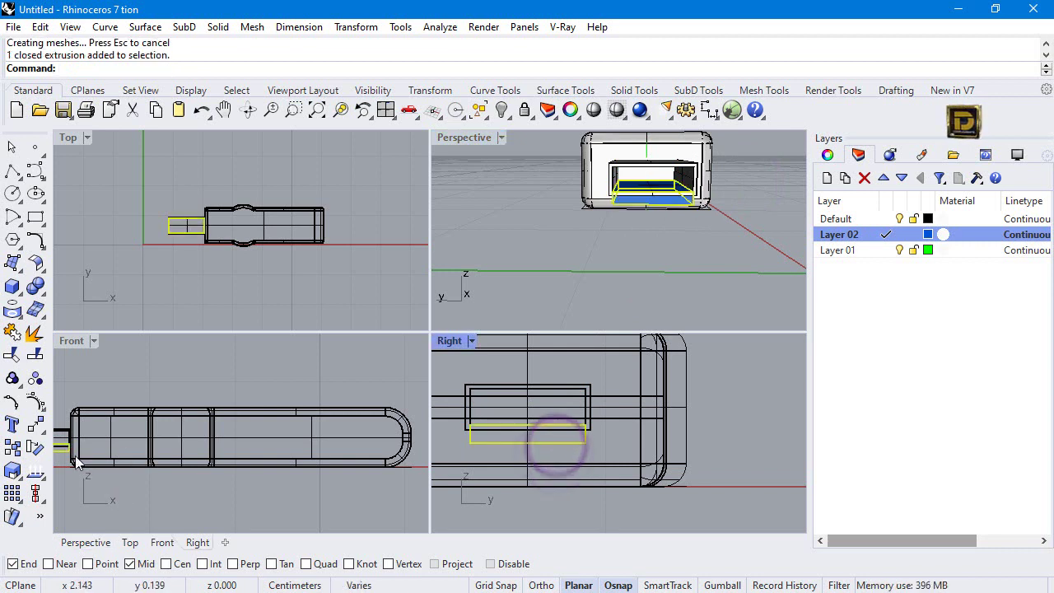
click(36, 426)
click(528, 426)
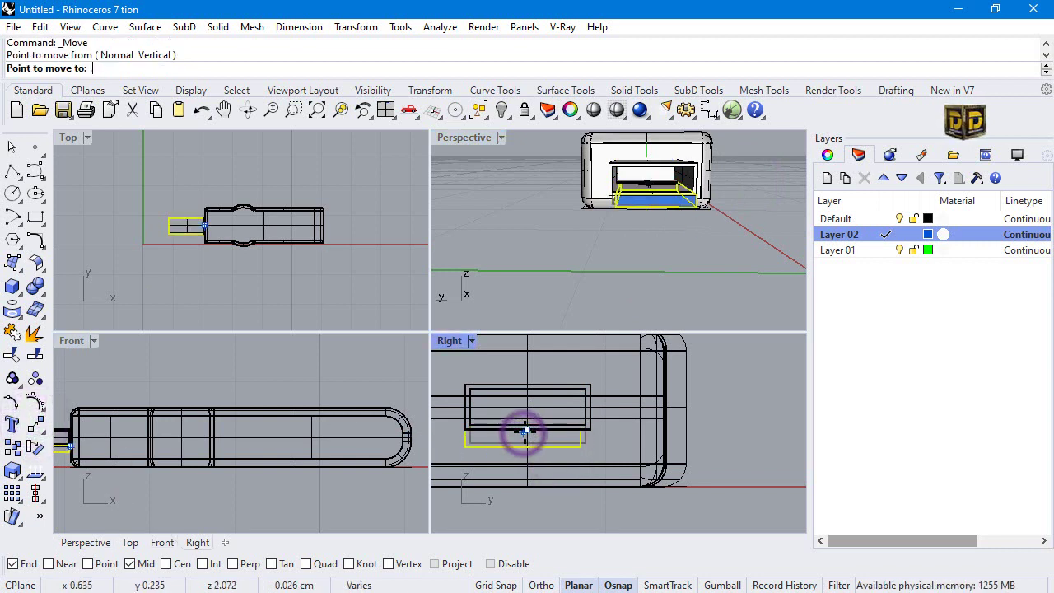
text(.08)
key(Return)
click(550, 360)
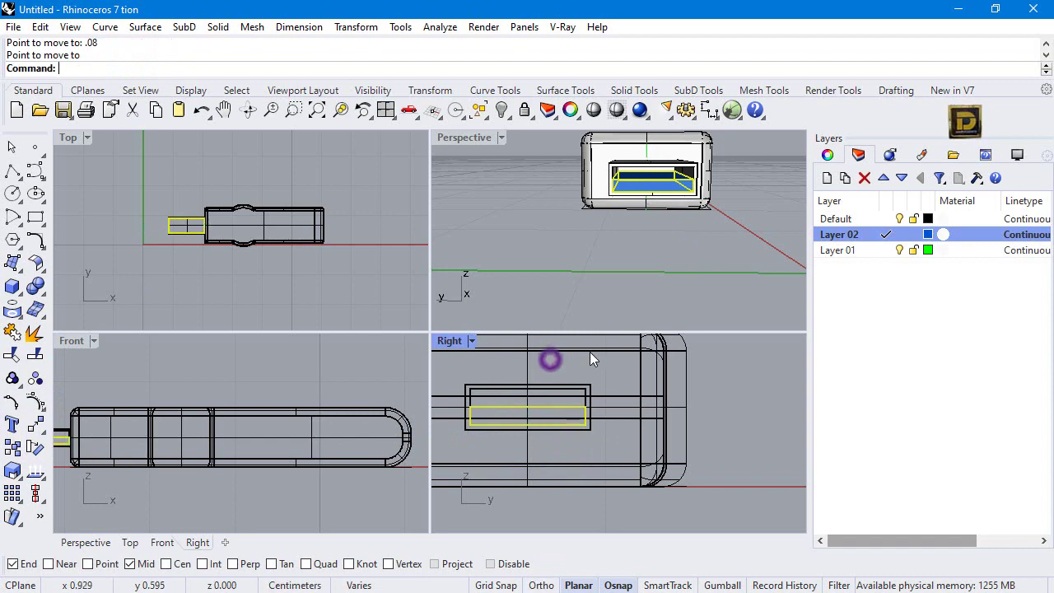
Step: Delete the leftover linear dimension from the model
click(540, 253)
key(Return)
right_drag(615, 251, 562, 254)
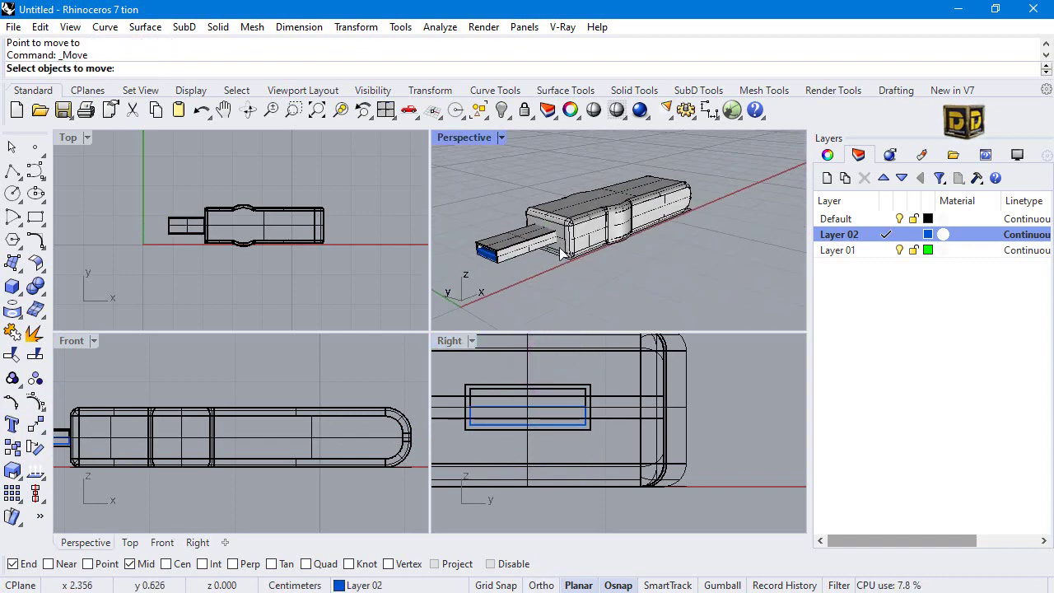
key(Delete)
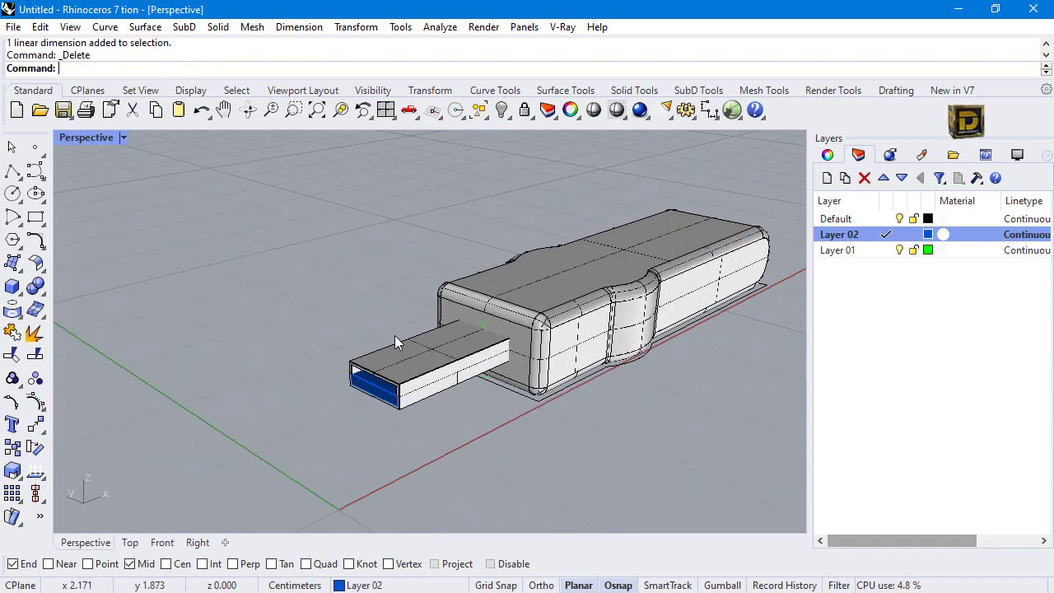
Step: Try to scale the connector shell and inner block sideways about their centre with Scale 1-D, using a second reference distance of 0.4
click(394, 335)
drag(383, 394, 384, 395)
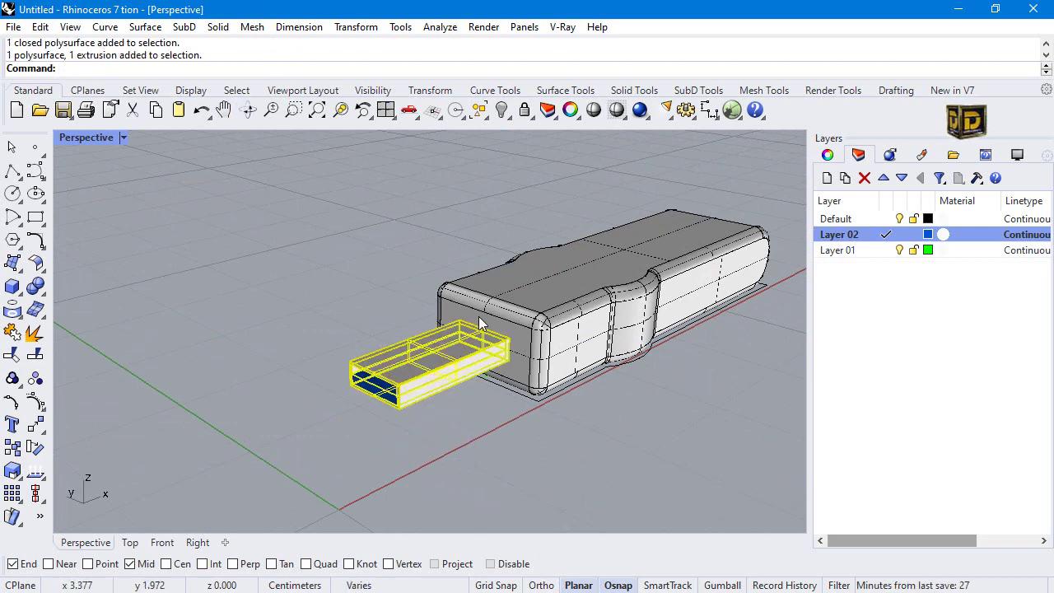
click(353, 26)
mouse_move(354, 118)
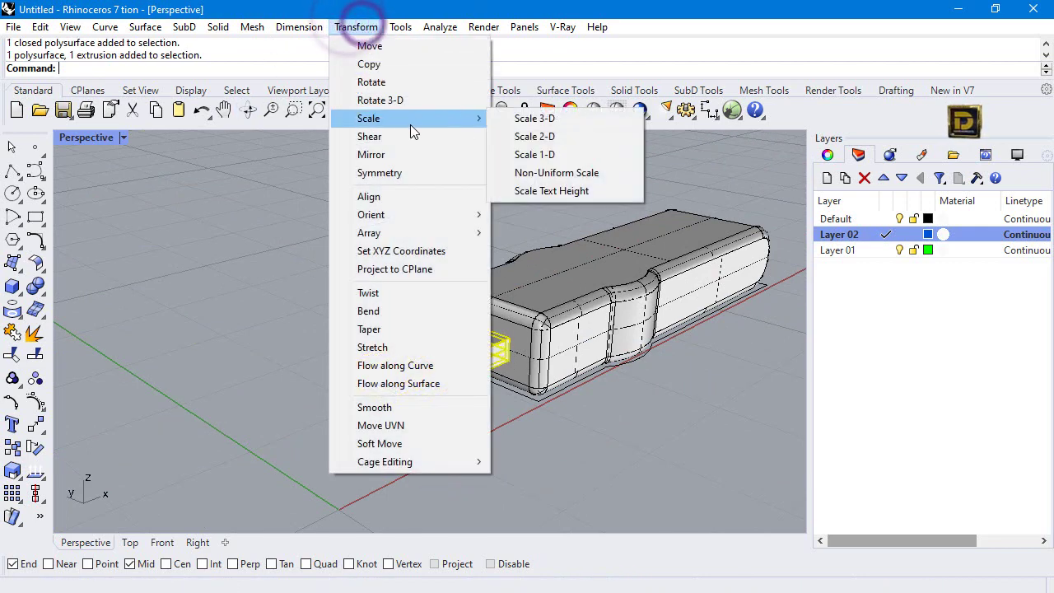
click(553, 152)
double_click(96, 137)
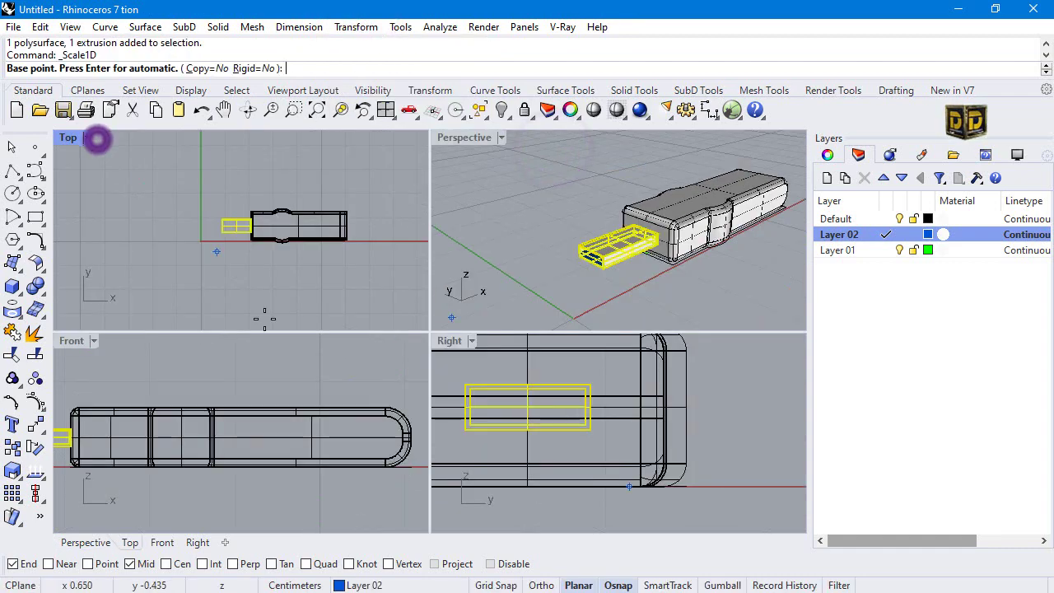
click(531, 406)
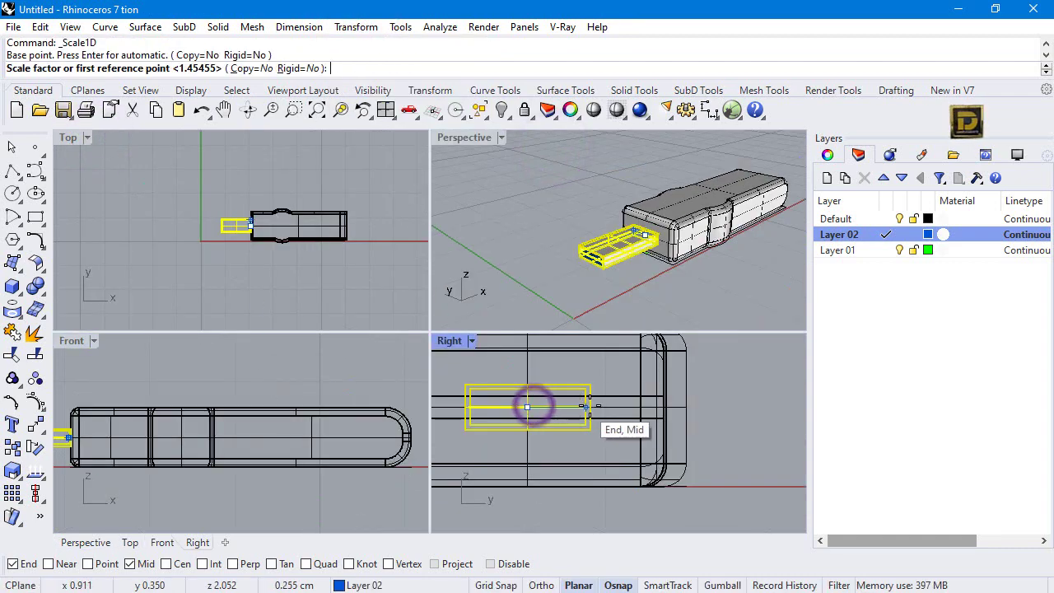
click(590, 405)
text(.4)
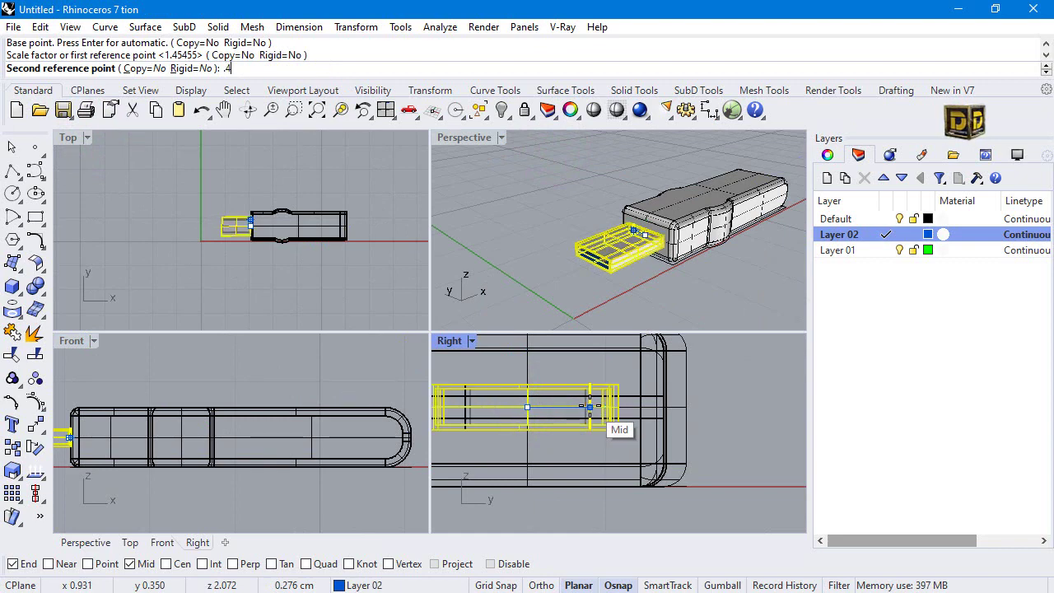
key(Return)
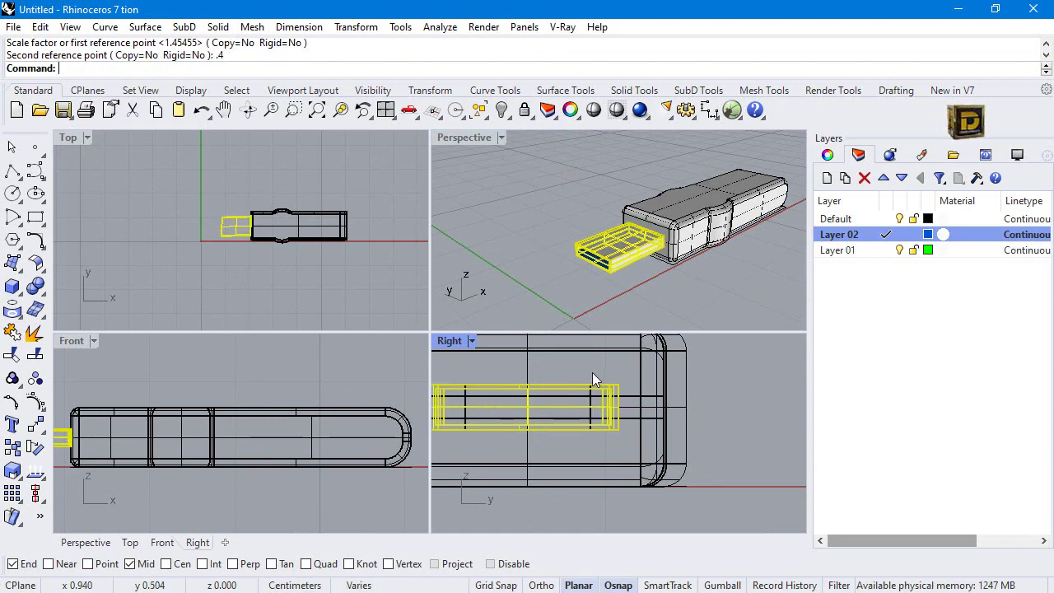
key(ctrl+z)
Step: Scale the connector shell and inner block in one direction from their centre to the side midpoint, with a second reference distance of 0.5
key(Return)
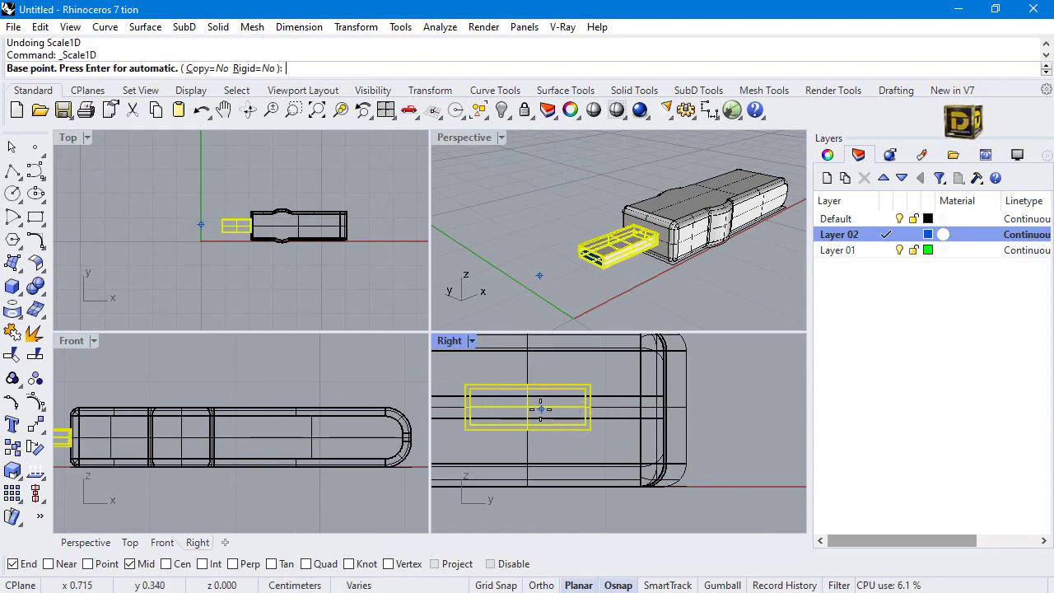
click(527, 409)
click(589, 409)
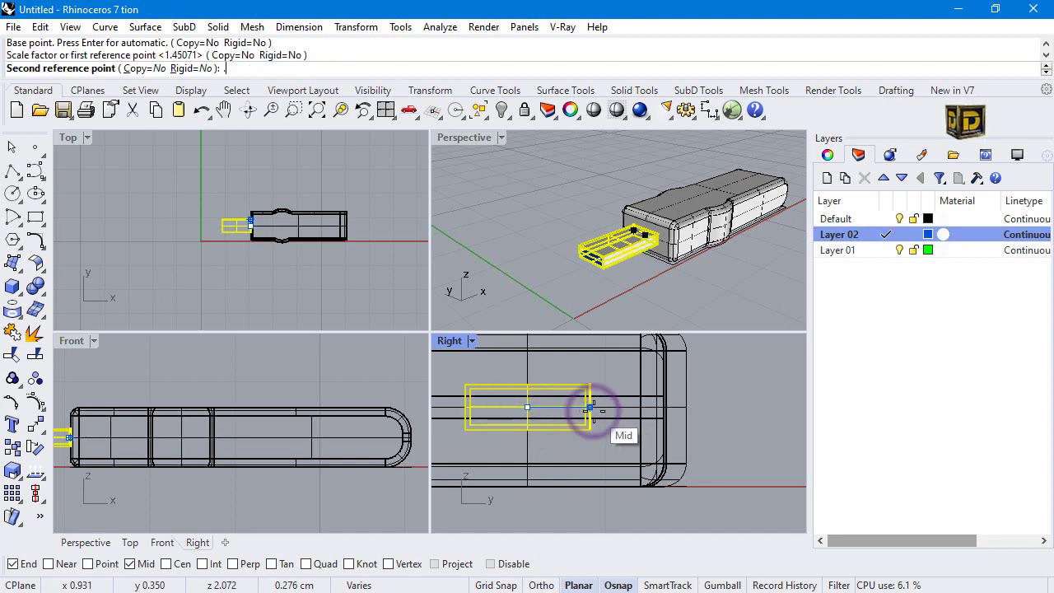
text(.5)
key(Return)
click(590, 409)
scroll(492, 177, up, 3)
scroll(495, 182, down, 3)
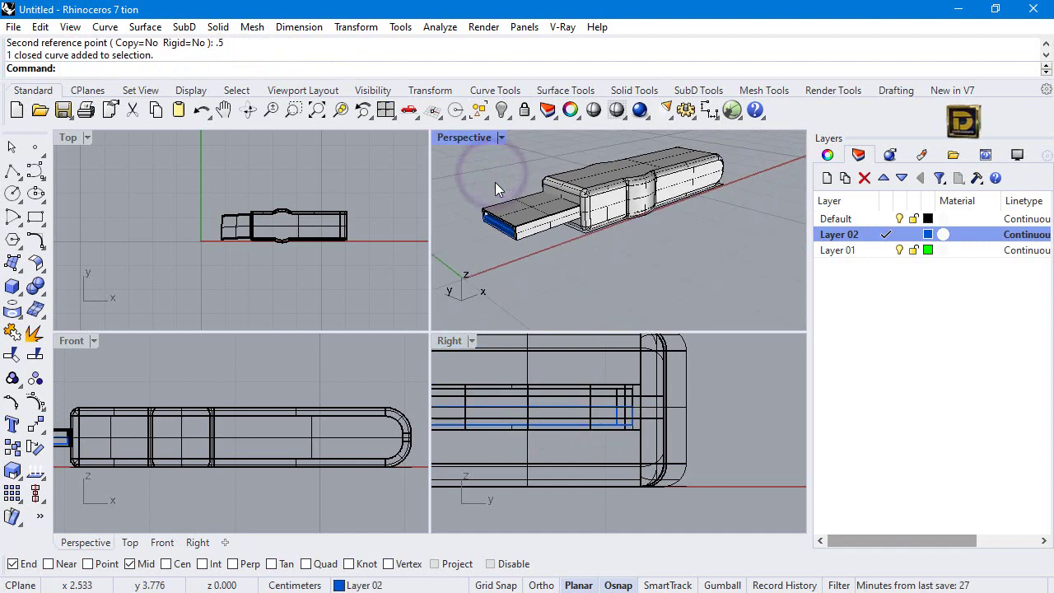
Step: Hide the connector shell to inspect the rectangular opening behind it, and show the shell again
double_click(472, 139)
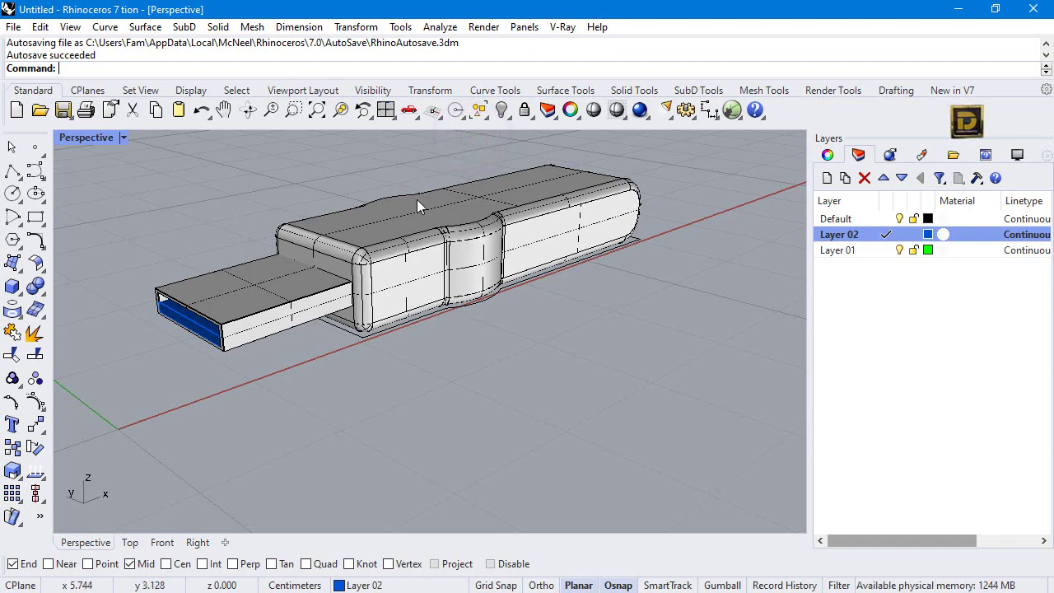
click(328, 264)
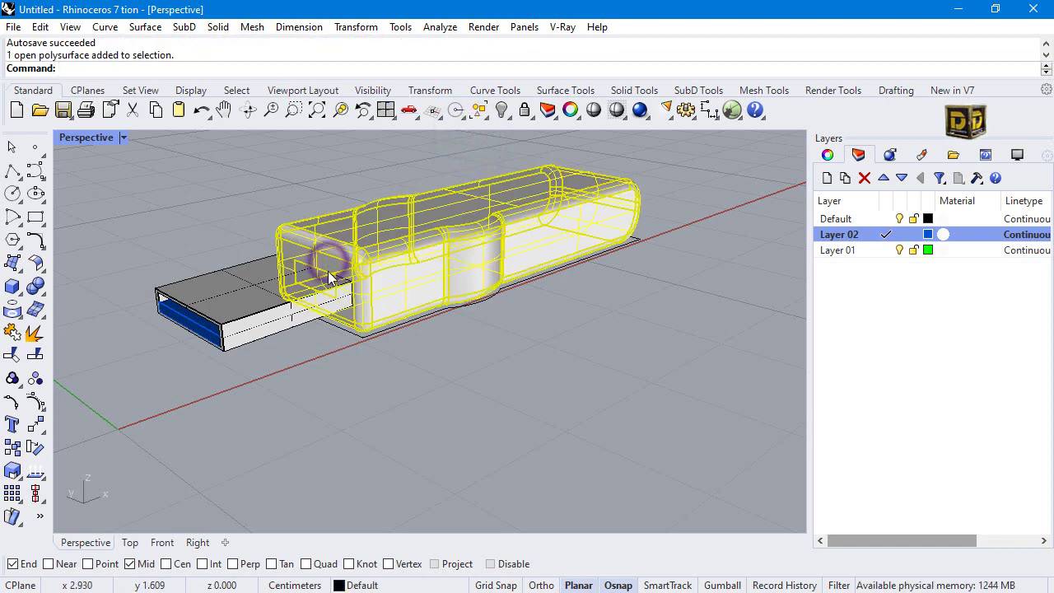
scroll(323, 260, up, 5)
click(349, 388)
click(275, 360)
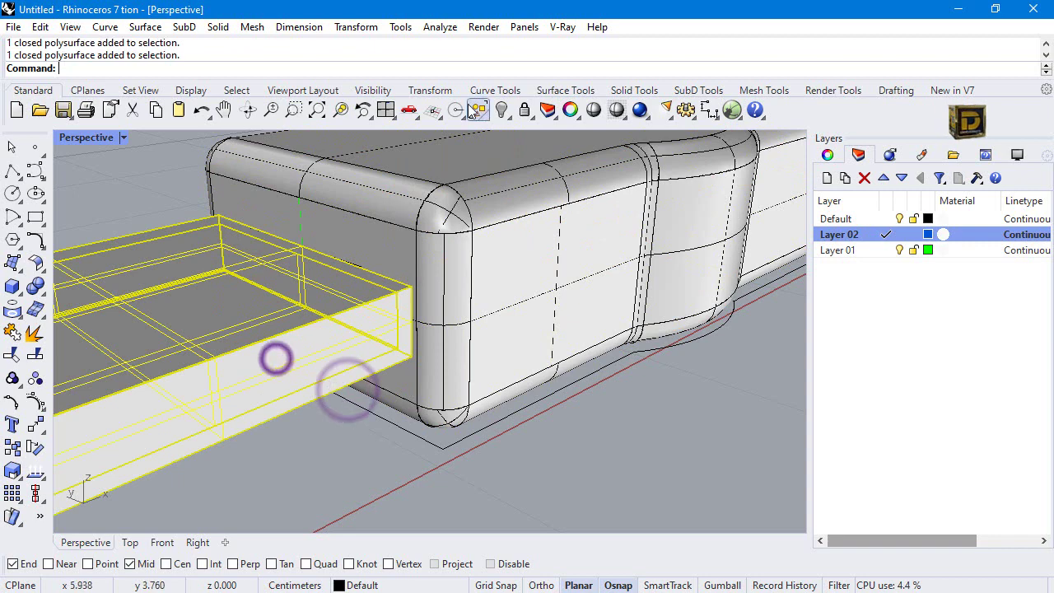
click(497, 110)
click(361, 281)
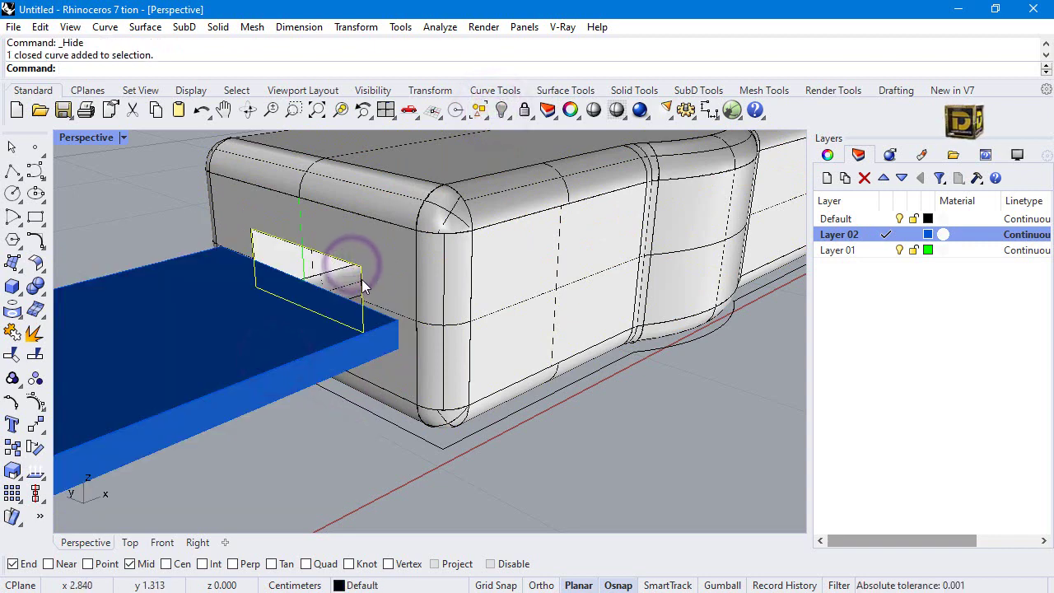
double_click(105, 138)
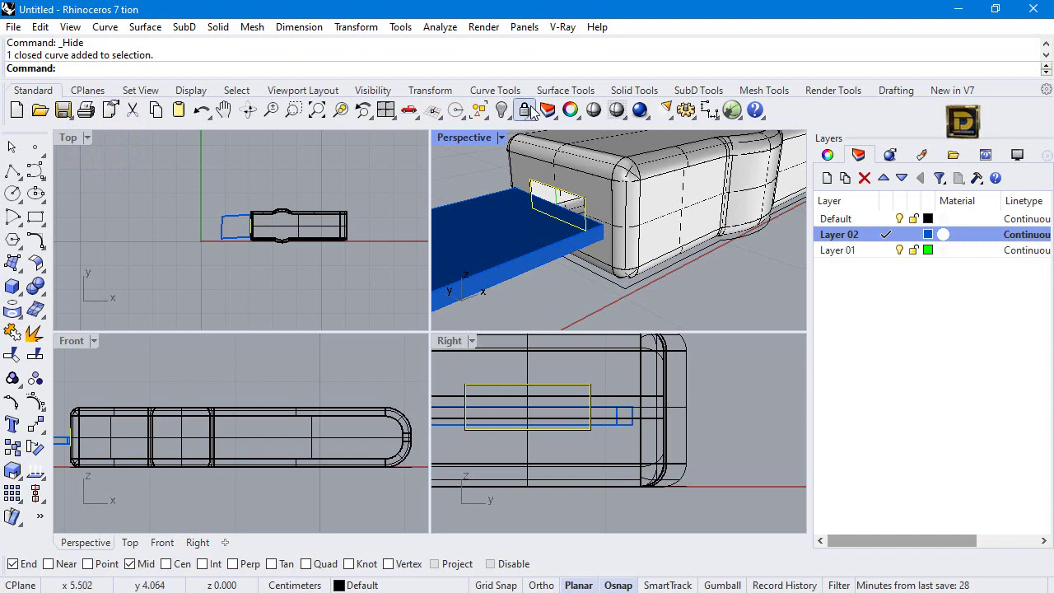
right_click(500, 111)
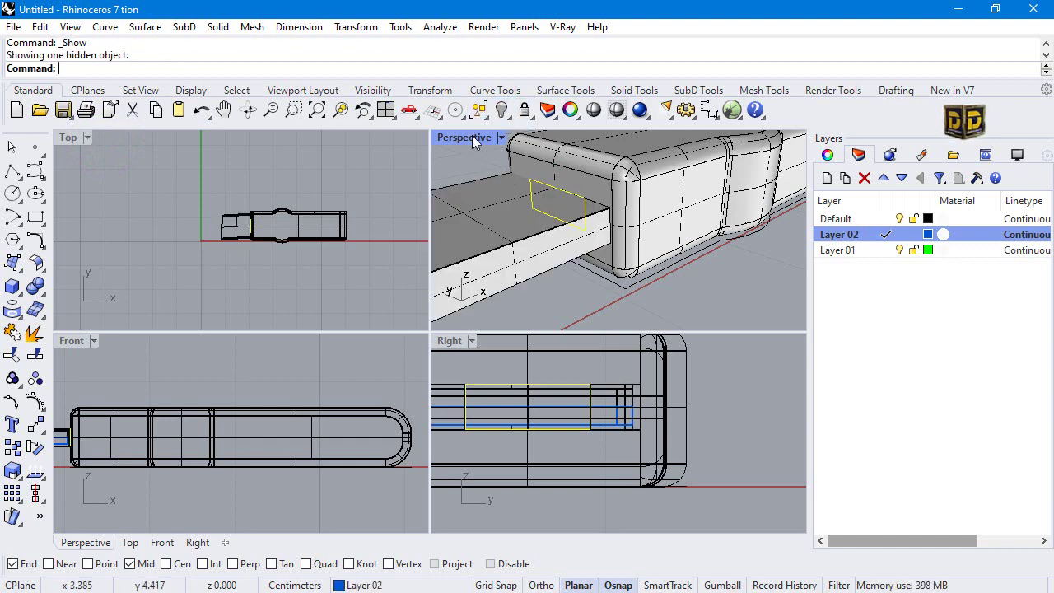
double_click(475, 142)
scroll(476, 334, down, 5)
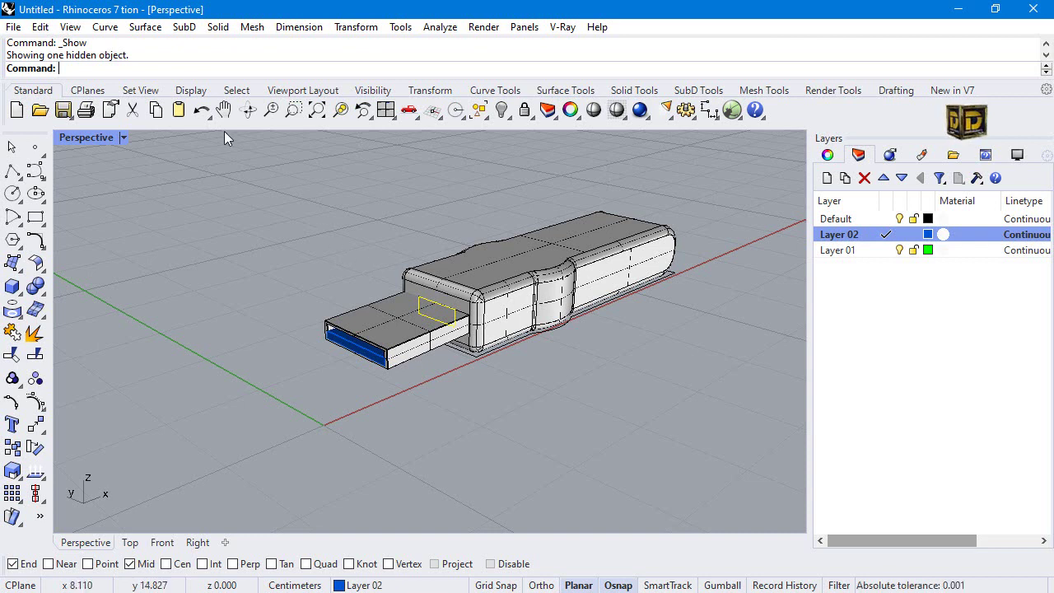
Step: Draw a circle of 0.6 cm radius on the Default layer, centred between the body's side bulges in the Top view
double_click(95, 137)
click(106, 136)
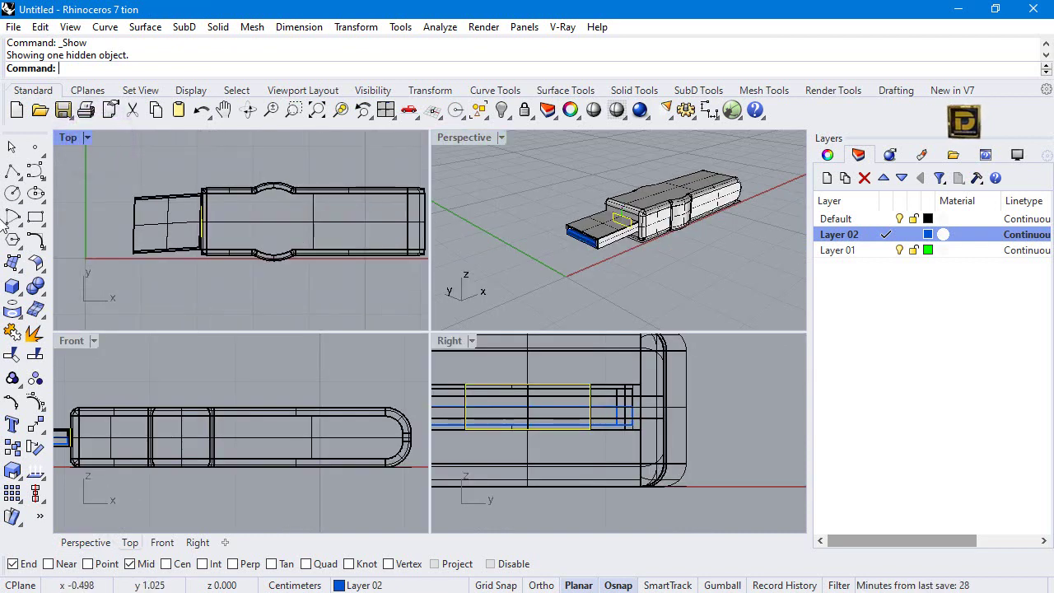
click(12, 195)
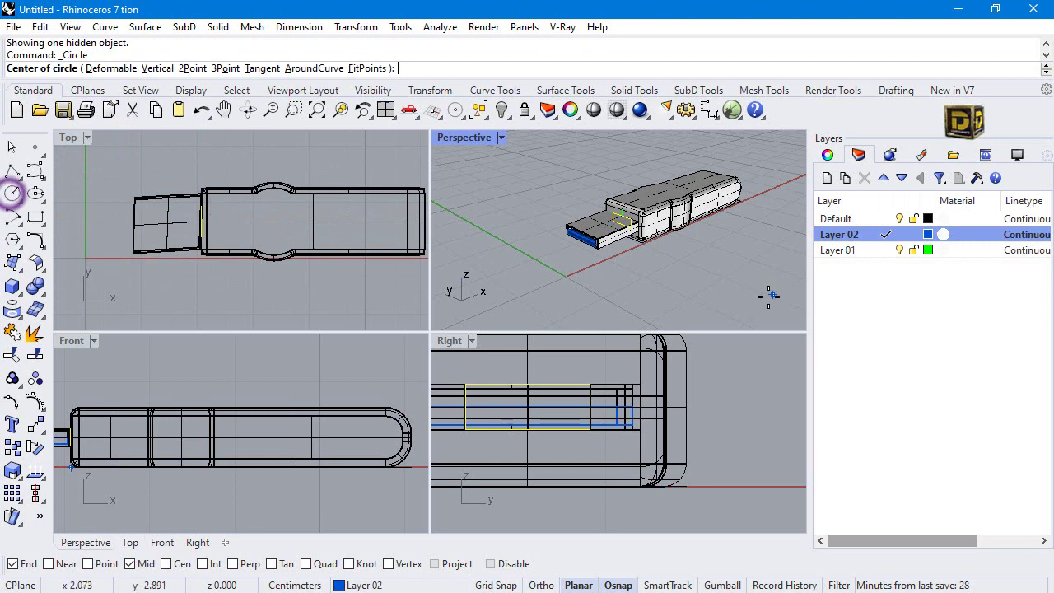
click(272, 221)
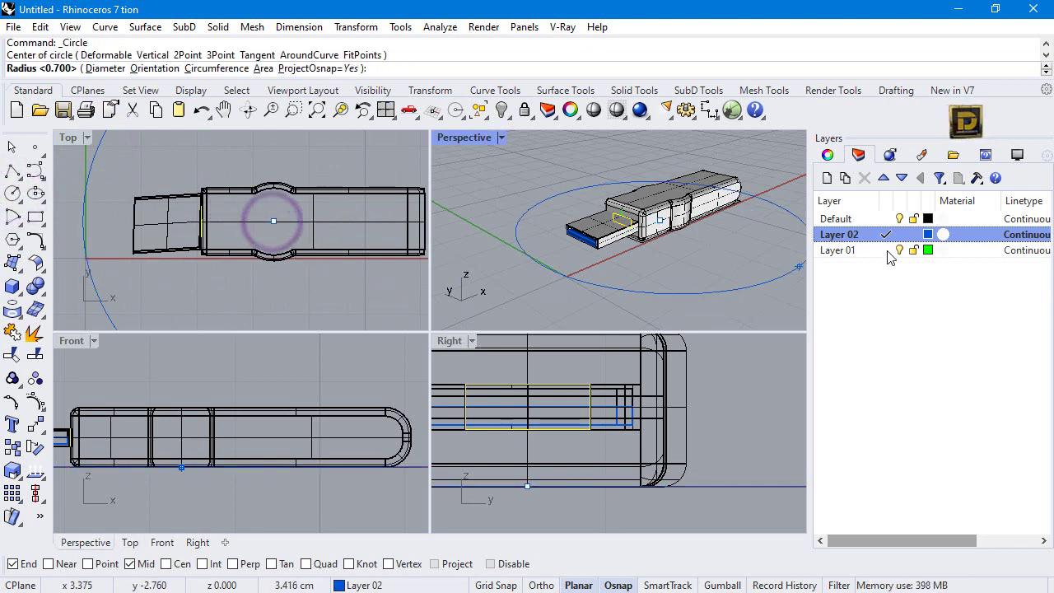
click(887, 250)
click(886, 218)
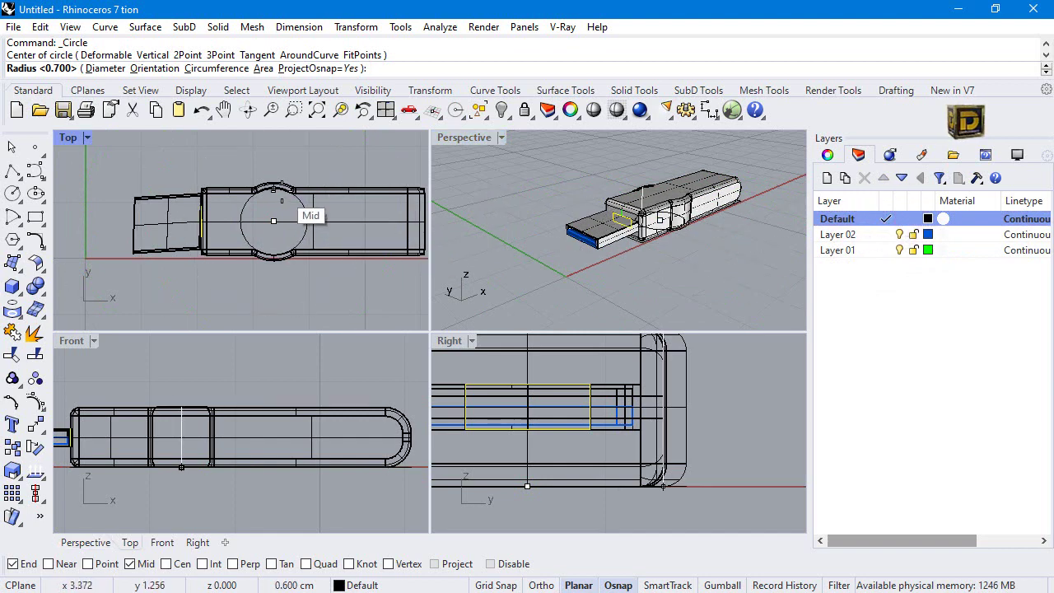
scroll(280, 200, up, 3)
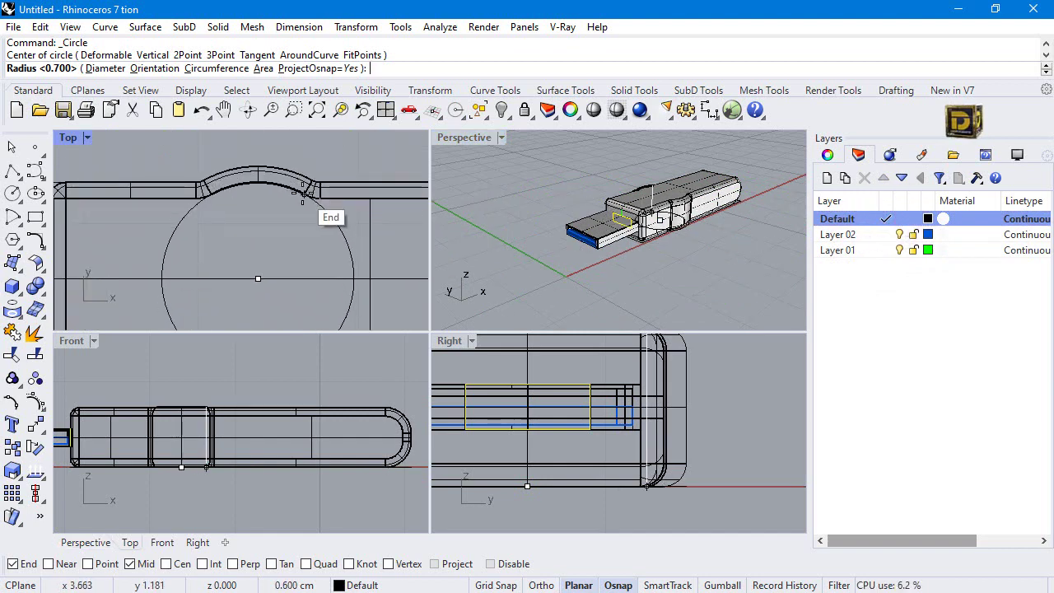
click(304, 195)
Step: Move the 0.6 cm radius circle 0.1 cm straight down below the body in the Front view
click(349, 237)
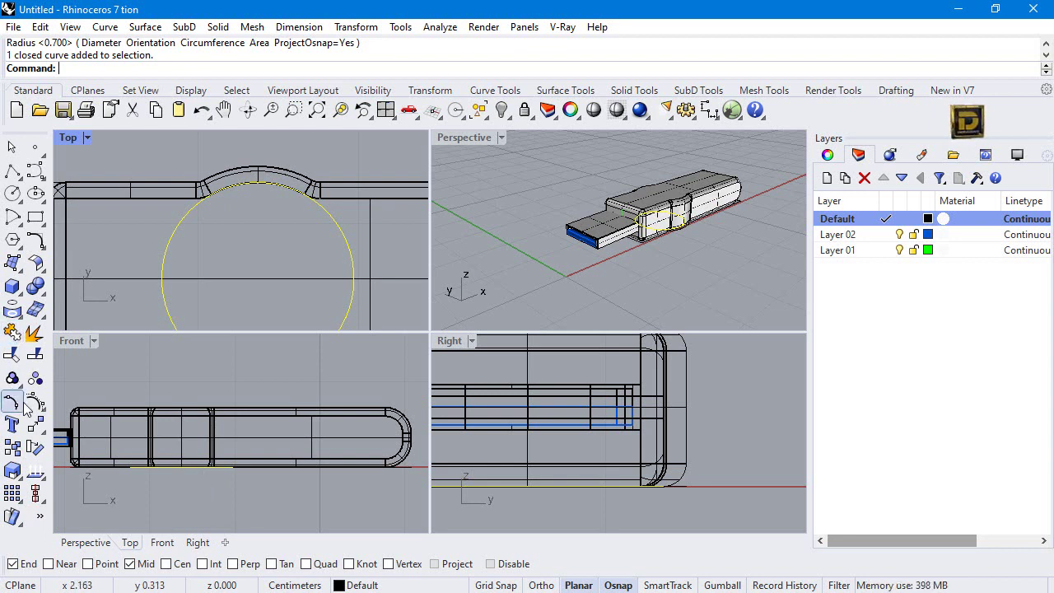
click(35, 425)
click(229, 471)
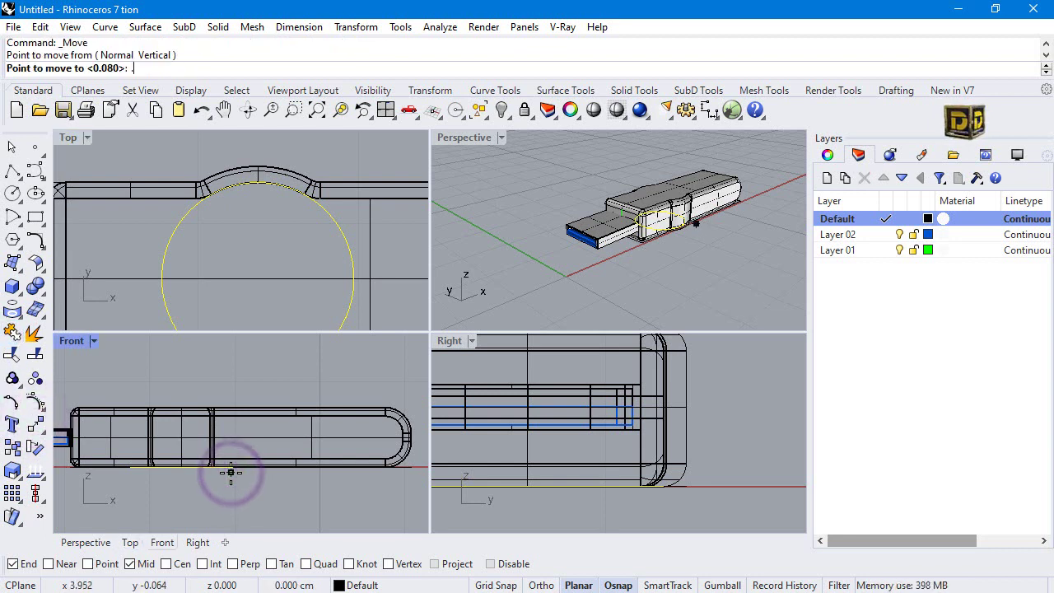
text(.1)
key(Return)
click(230, 507)
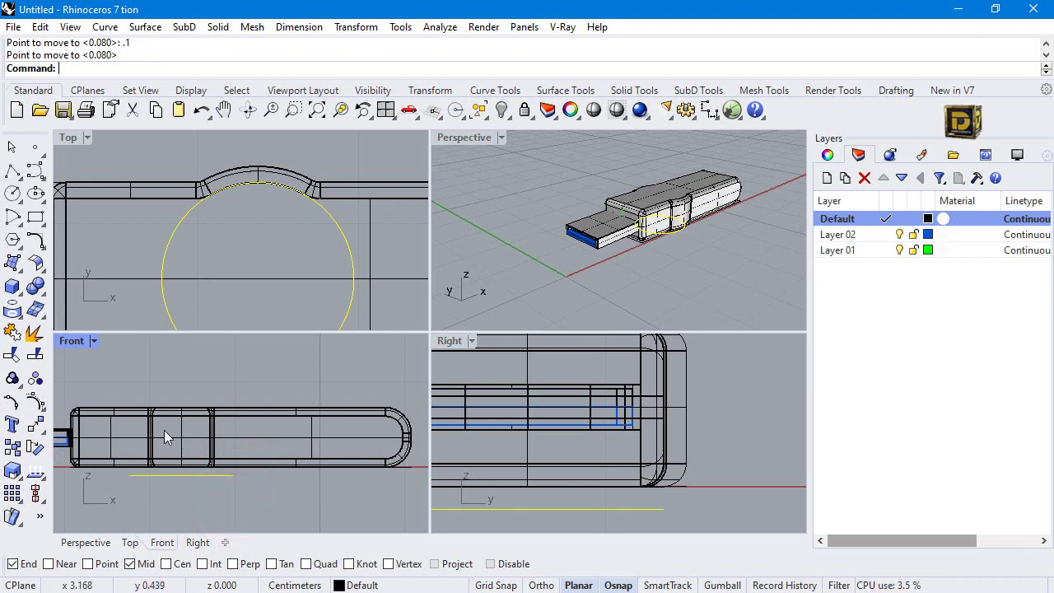
Step: Extrude the circle upward as a 0.9 cm solid cylinder through the body between the side bulges
click(13, 304)
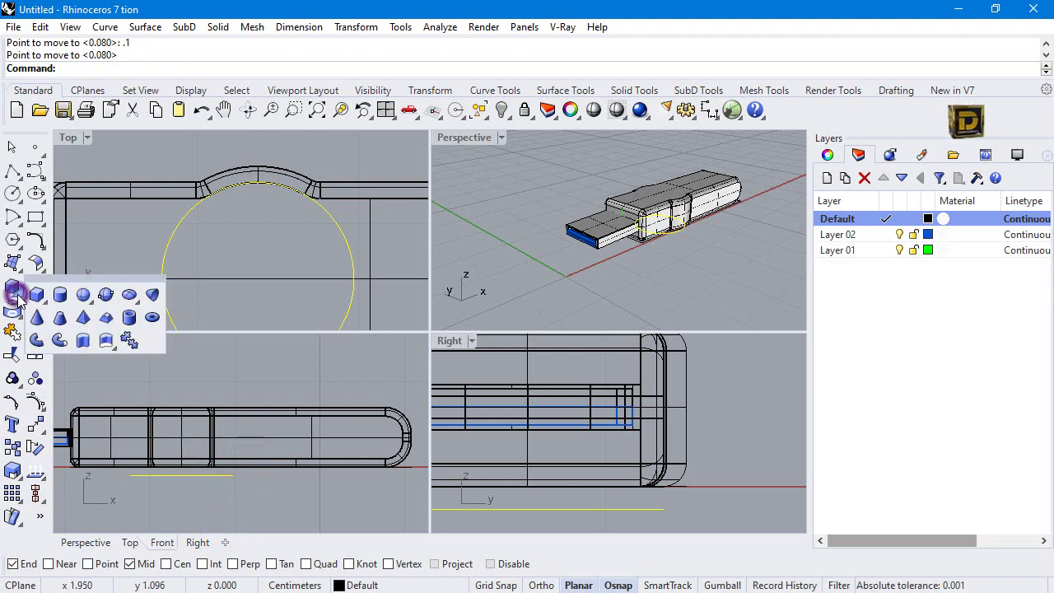
click(83, 341)
scroll(221, 416, up, 5)
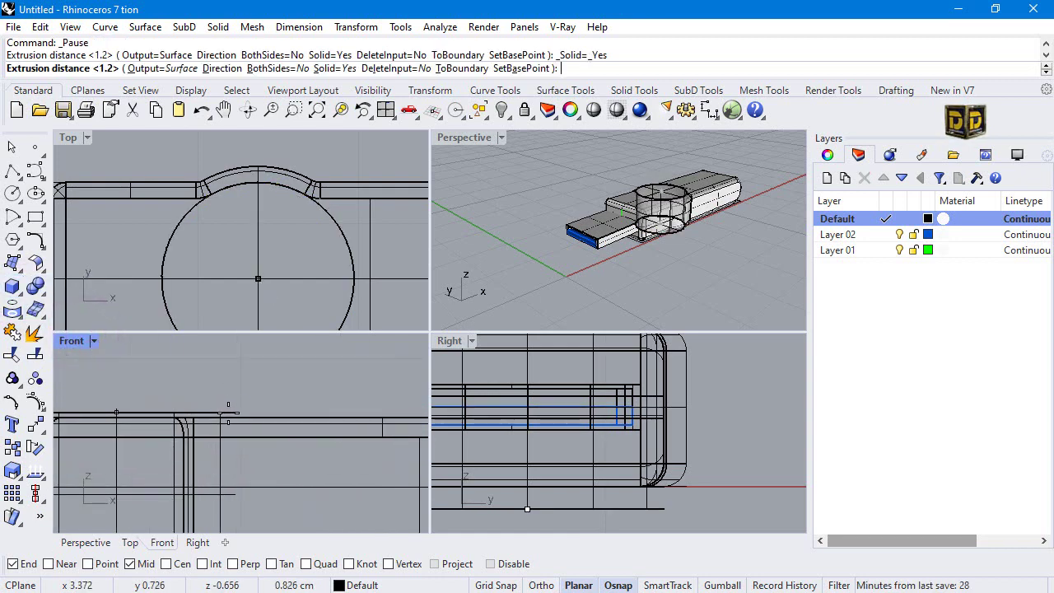
scroll(332, 391, down, 4)
text(.9)
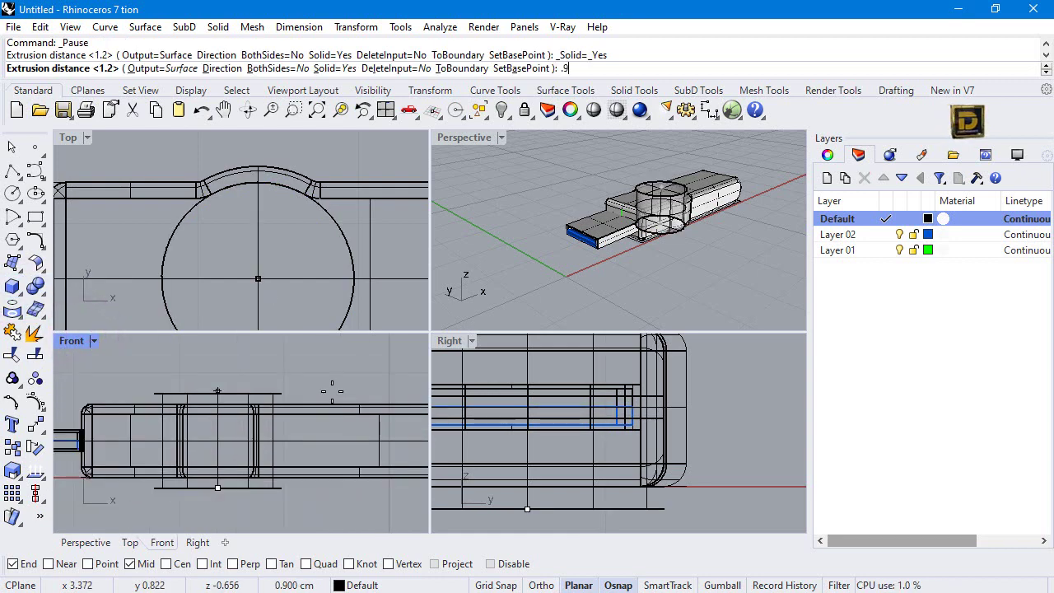
key(Return)
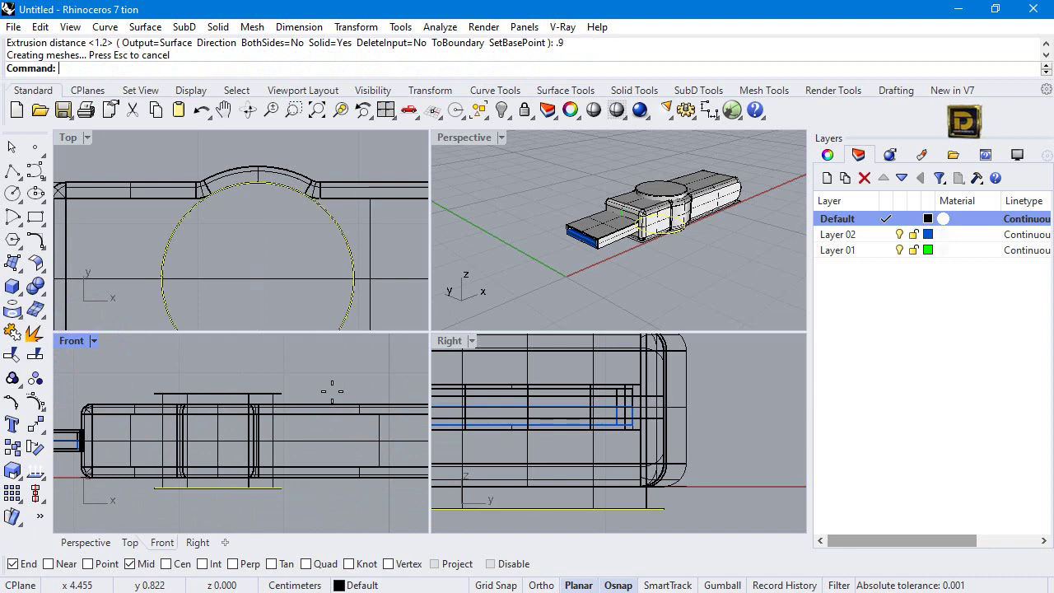
click(704, 226)
right_drag(704, 227, 626, 194)
click(603, 181)
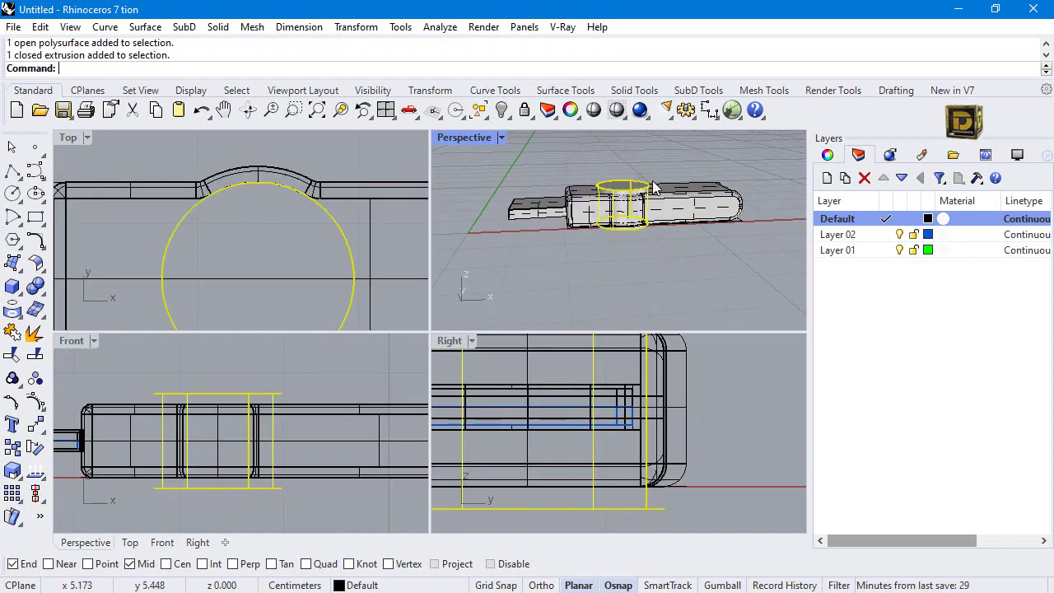
scroll(207, 213, down, 2)
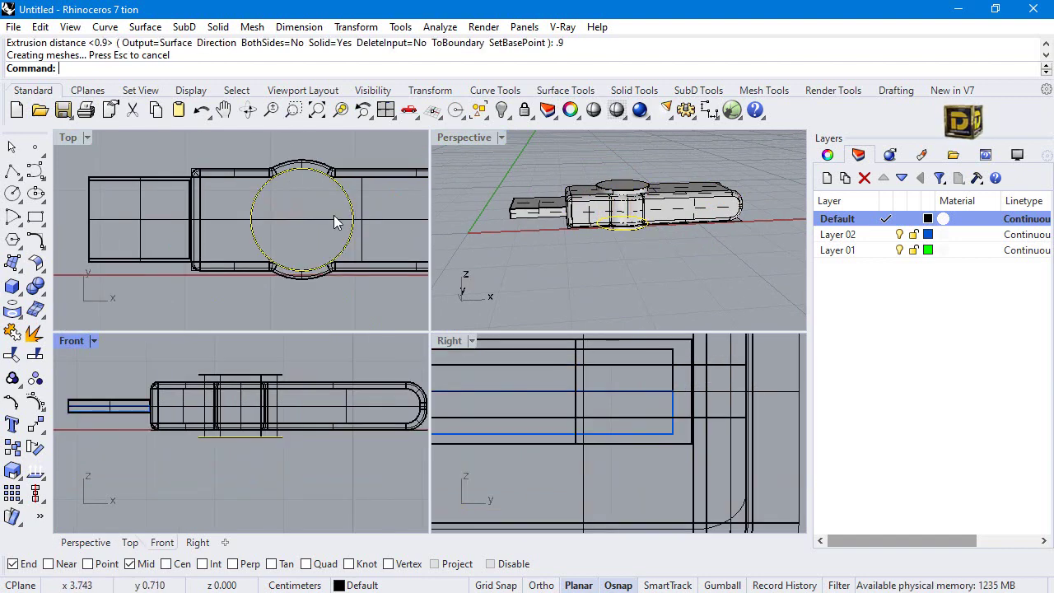
Step: Offset the circle under the cylinder outward by 0.15 cm in the Top view
click(377, 199)
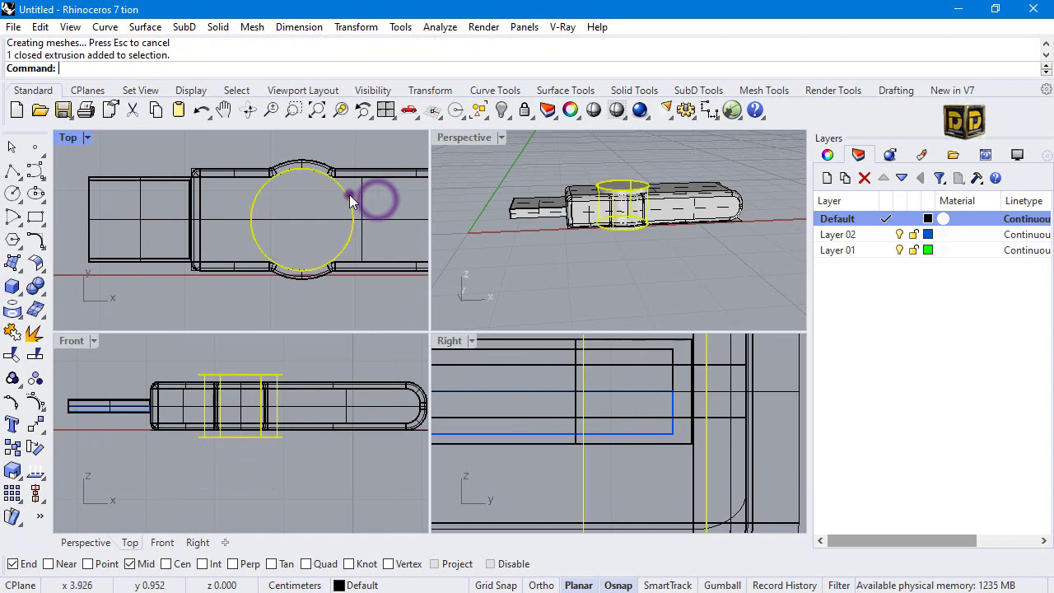
click(348, 247)
scroll(352, 245, up, 3)
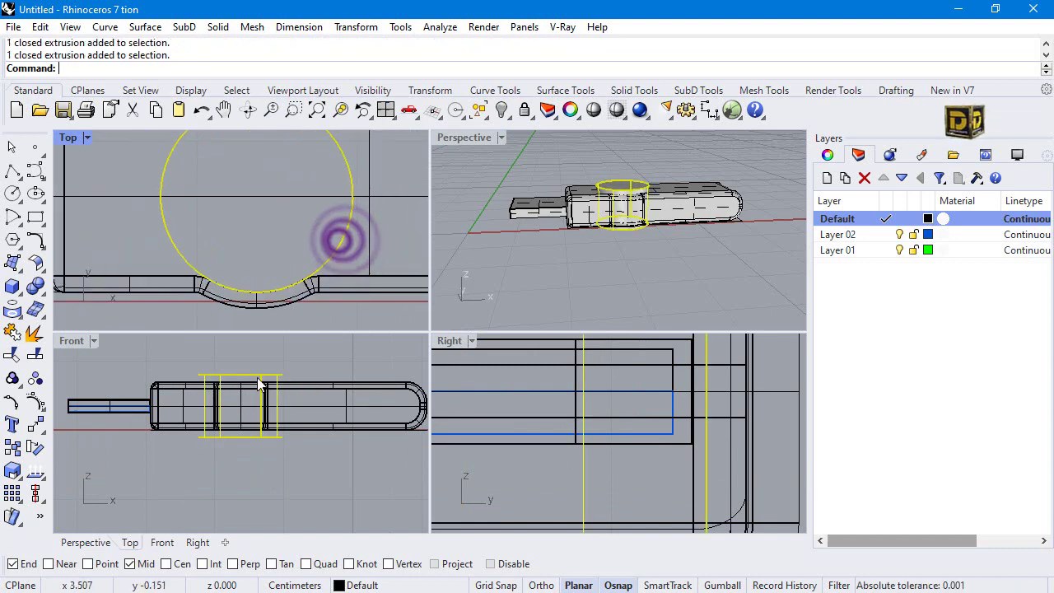
click(259, 453)
click(261, 437)
click(309, 480)
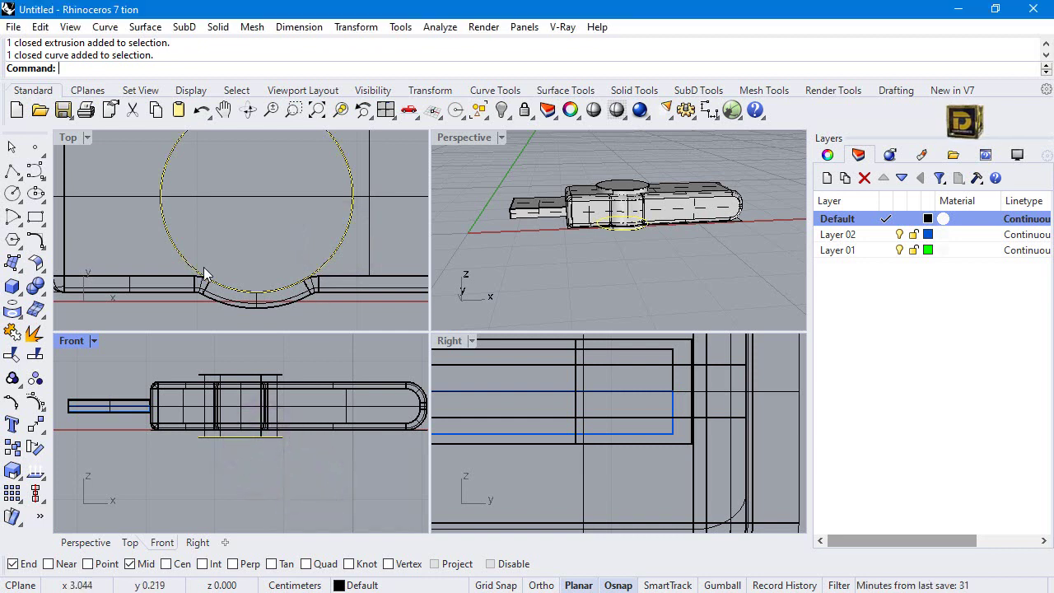
click(40, 247)
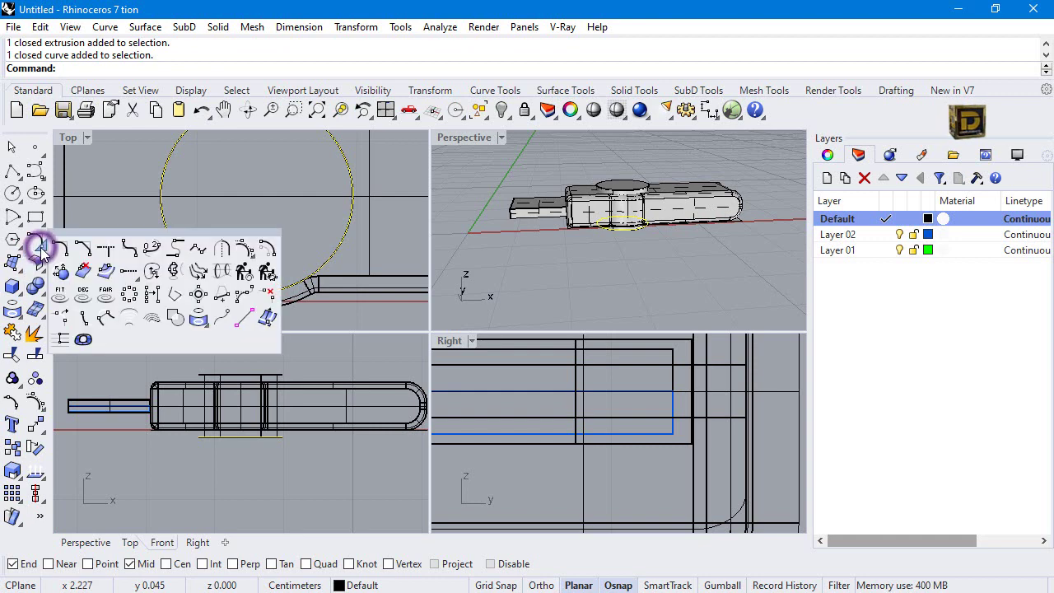
click(265, 247)
scroll(376, 216, up, 5)
scroll(393, 216, down, 4)
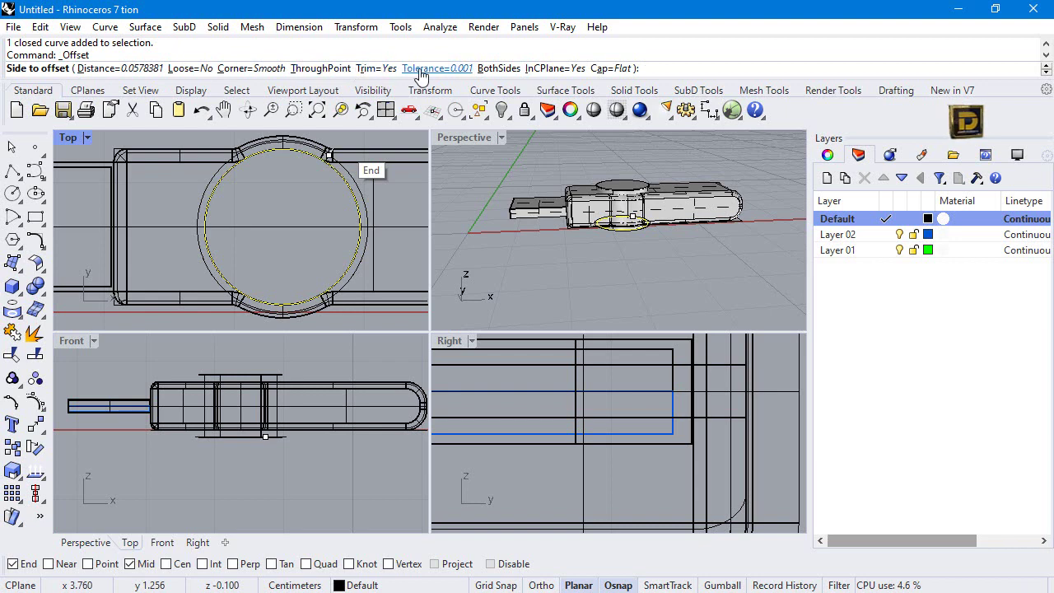
click(136, 68)
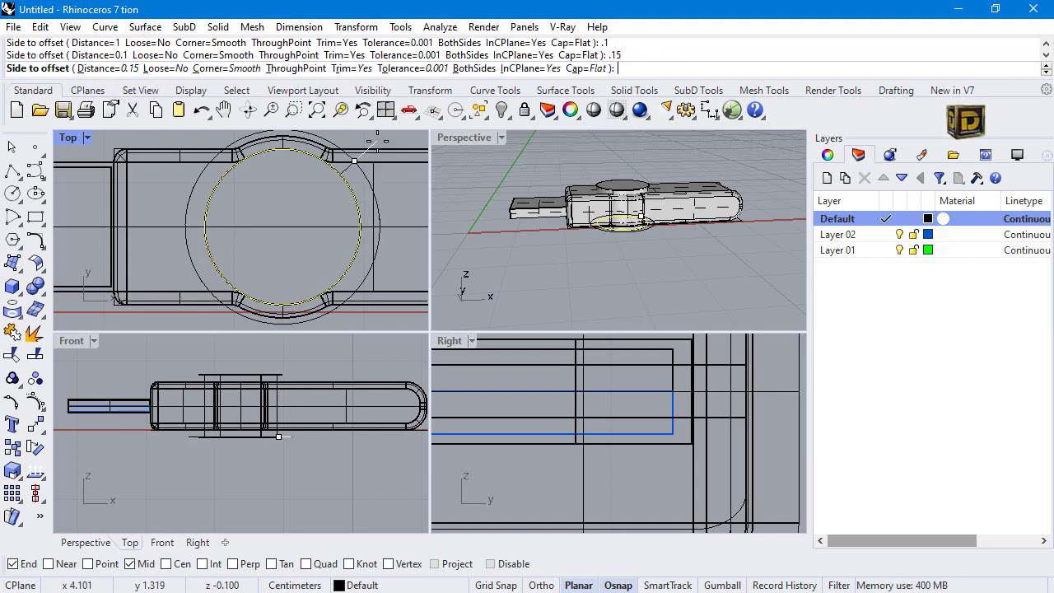
click(382, 216)
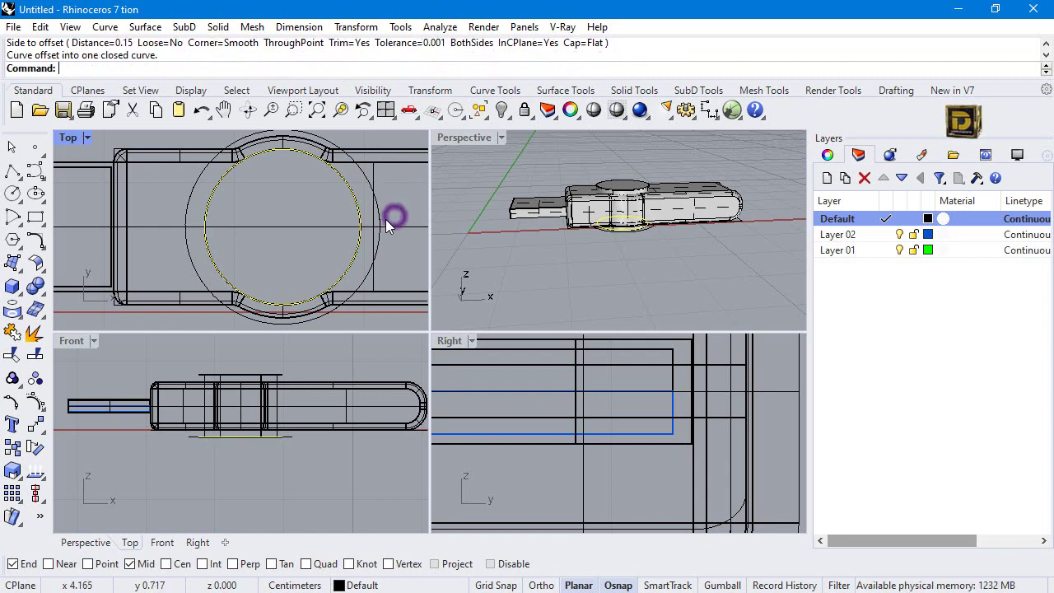
scroll(260, 206, down, 2)
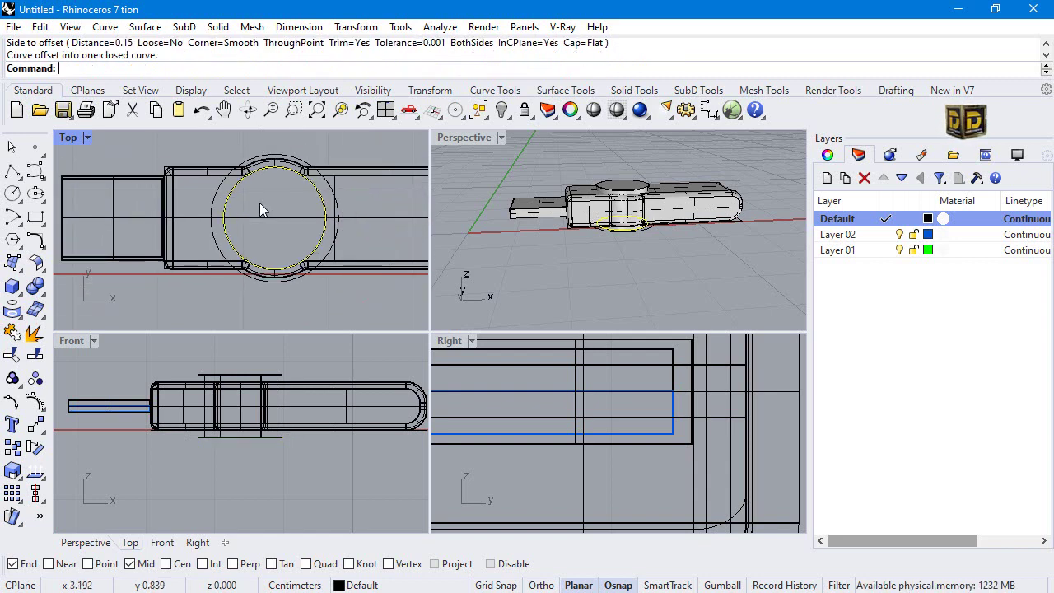
scroll(201, 174, down, 2)
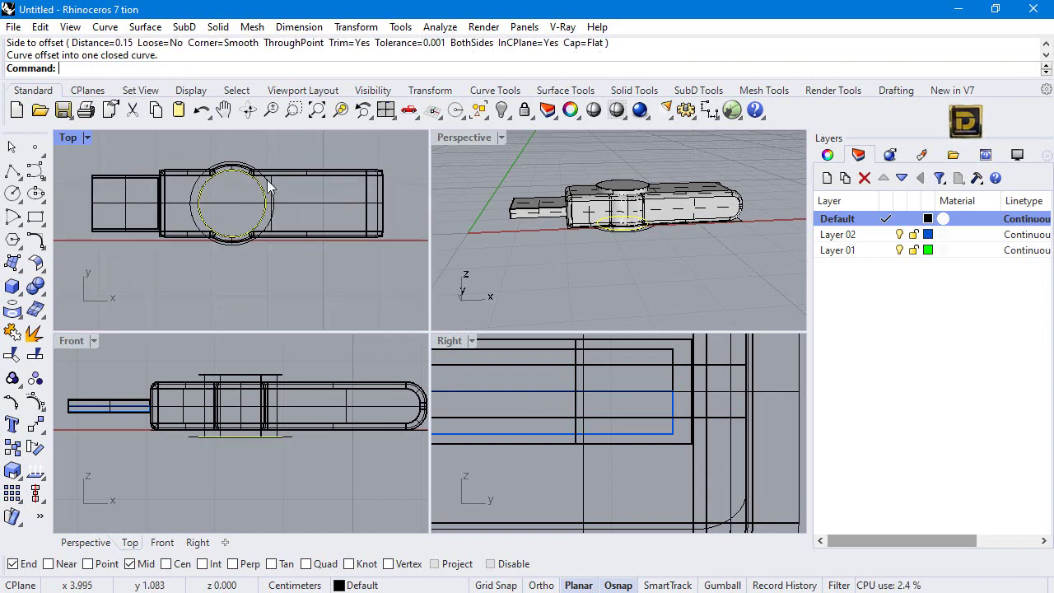
click(277, 210)
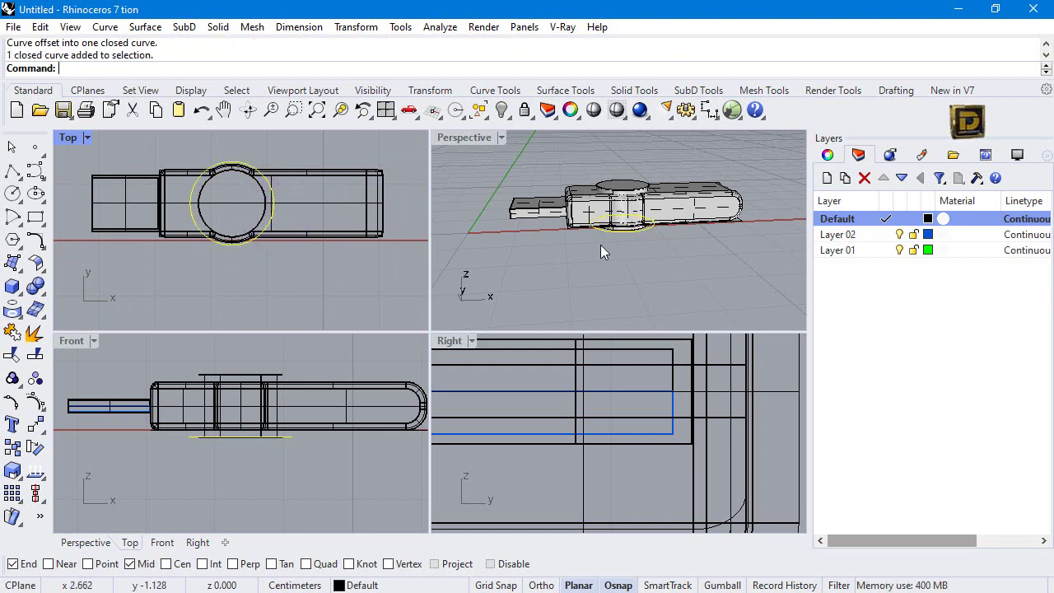
Step: Duplicate the inner fillet edges along one side of the body's long section: lower straight edge, rounded end segments and upper straight edge
key(ctrl+F4)
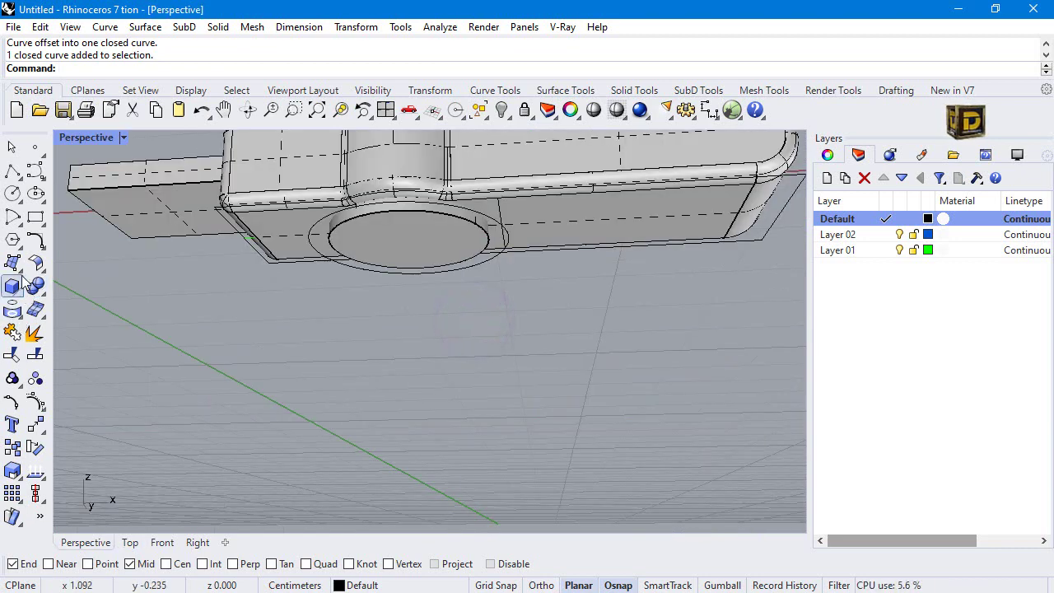
click(18, 318)
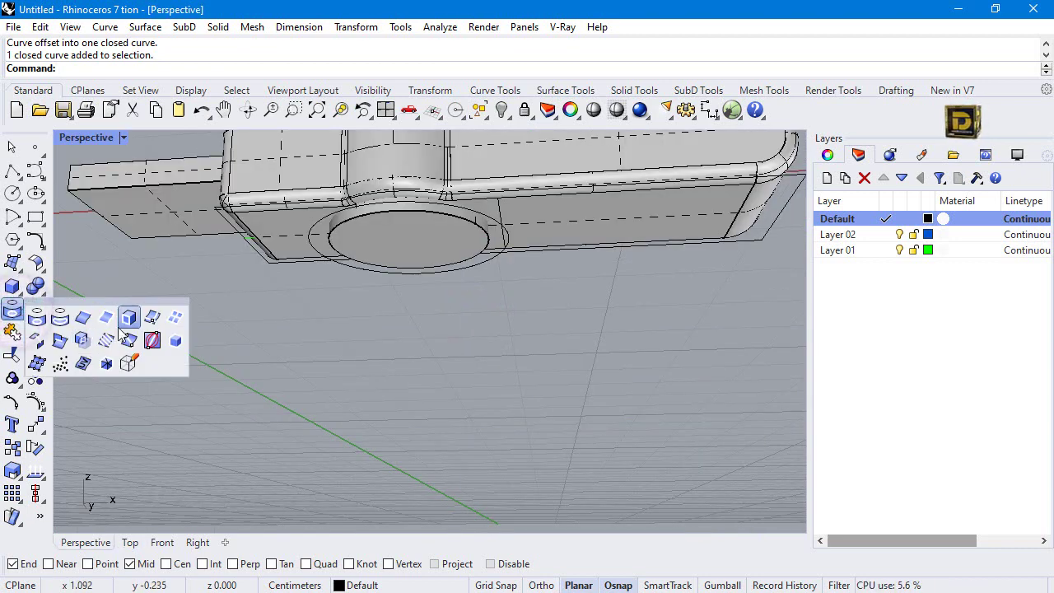
click(83, 320)
scroll(510, 194, up, 2)
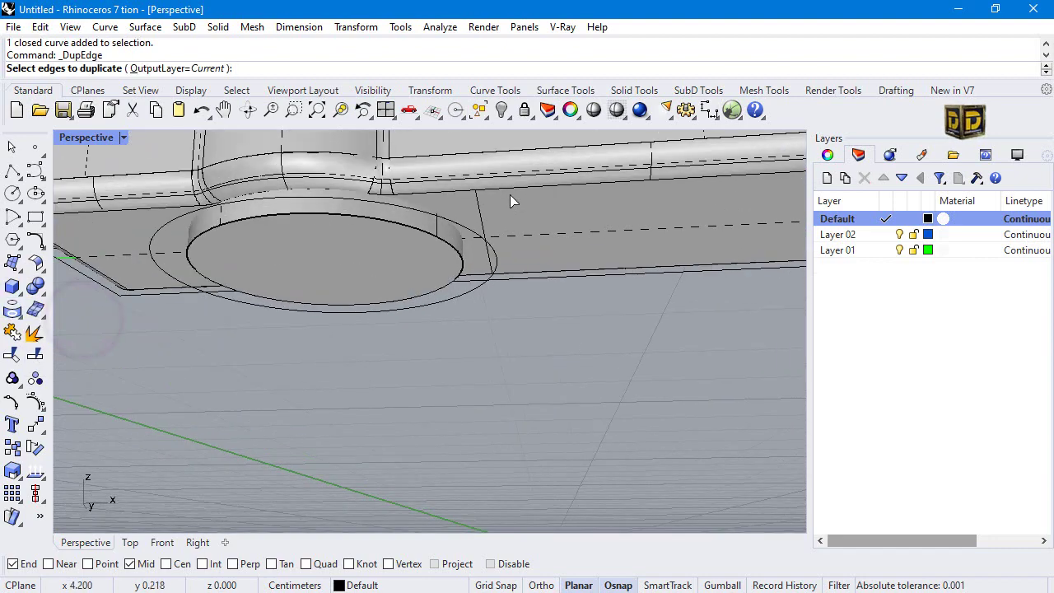
click(511, 190)
scroll(416, 213, down, 2)
scroll(674, 171, up, 2)
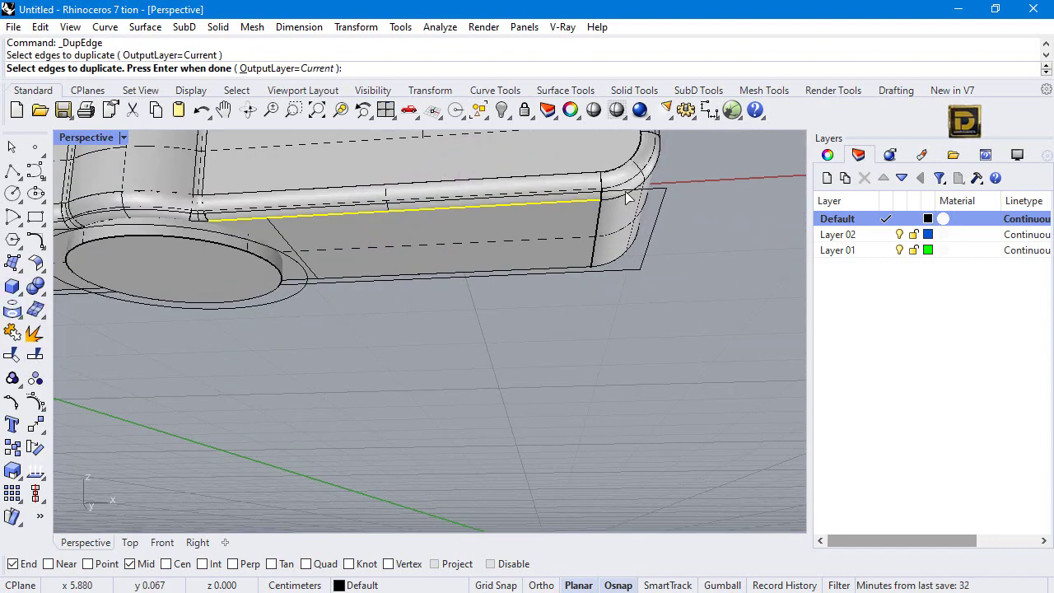
click(612, 200)
scroll(554, 294, down, 4)
right_drag(553, 295, 504, 283)
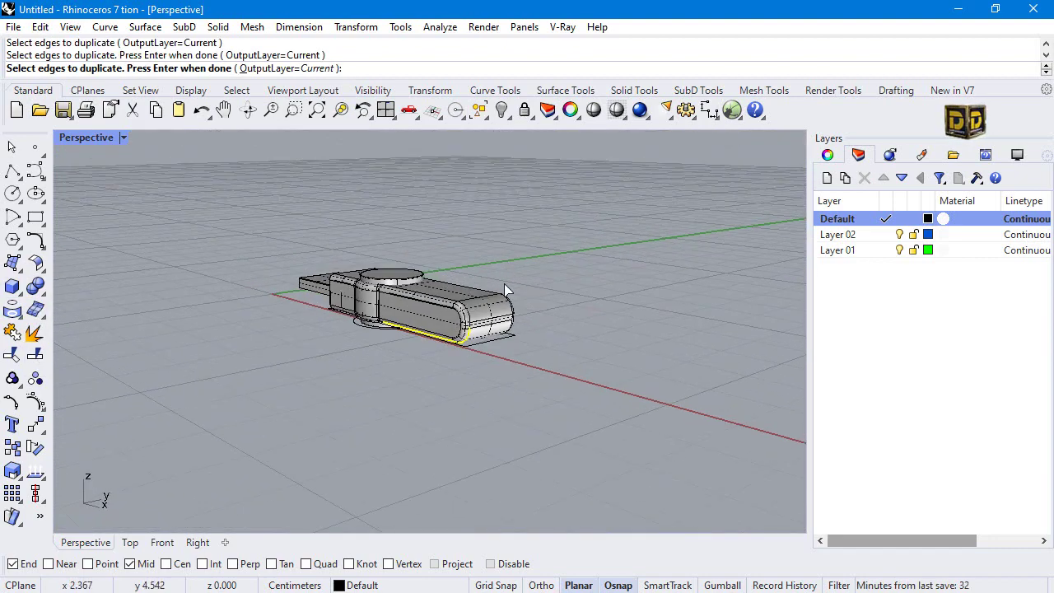
scroll(495, 305, up, 4)
scroll(483, 322, up, 3)
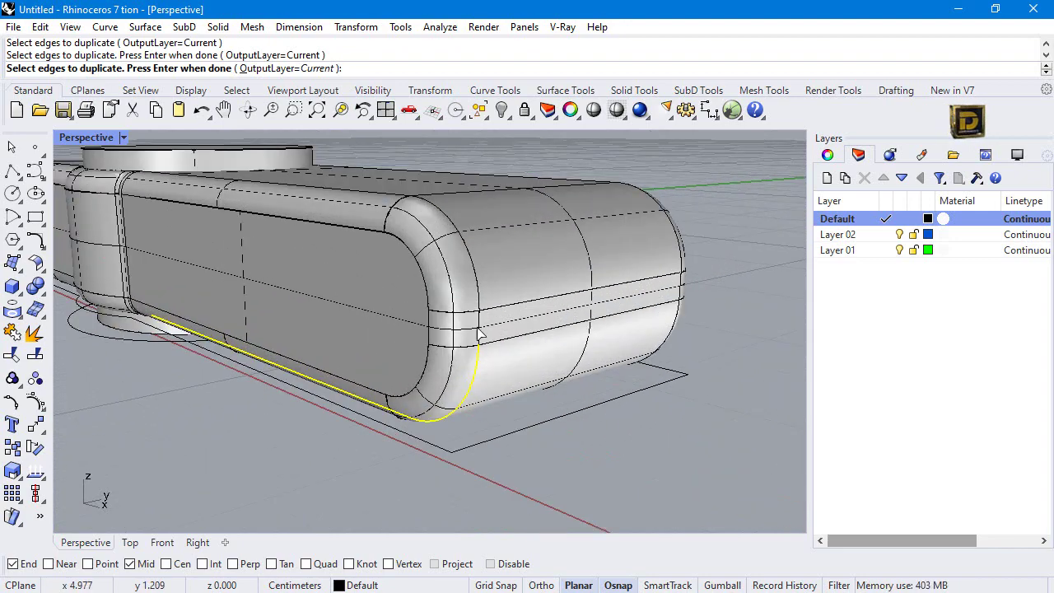
click(480, 328)
click(478, 299)
scroll(480, 300, down, 3)
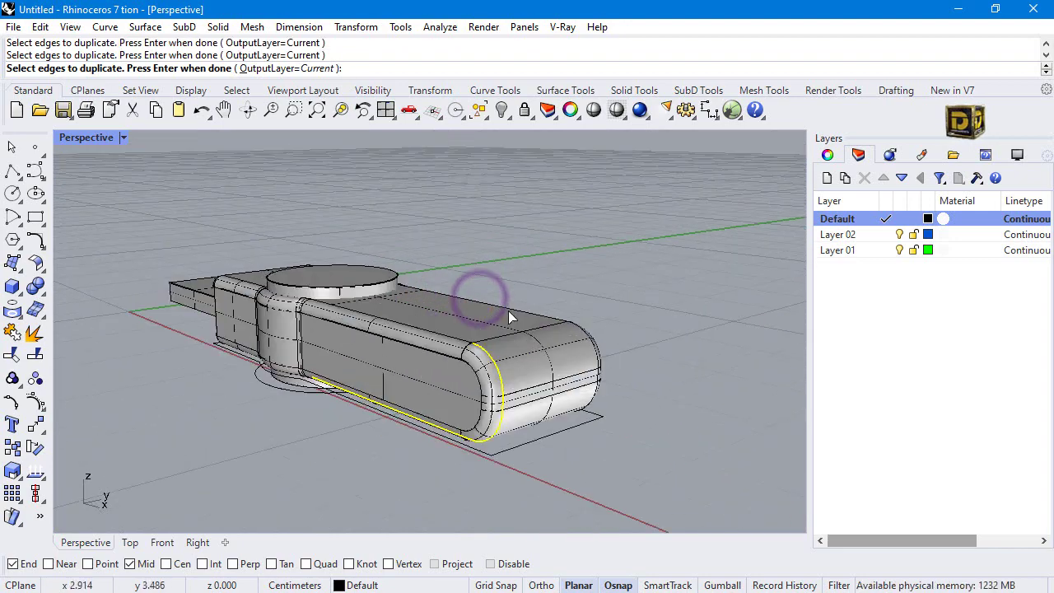
scroll(461, 350, up, 1)
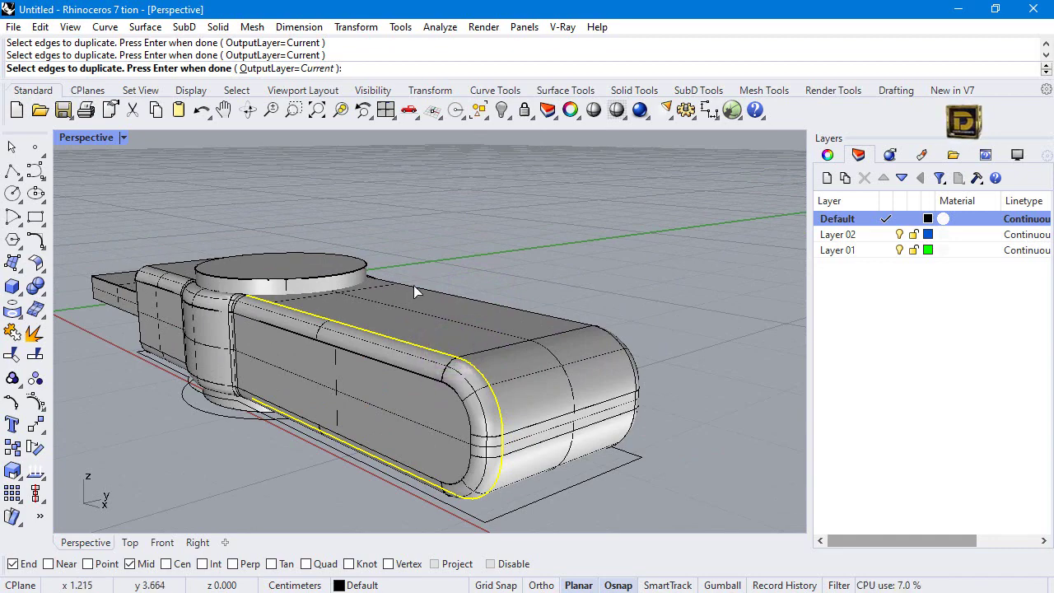
right_click(535, 295)
Step: Duplicate the matching inner fillet edges on the opposite side of the body's long section, from the upper edge around the rounded end to the lower edge
right_drag(536, 296, 398, 322)
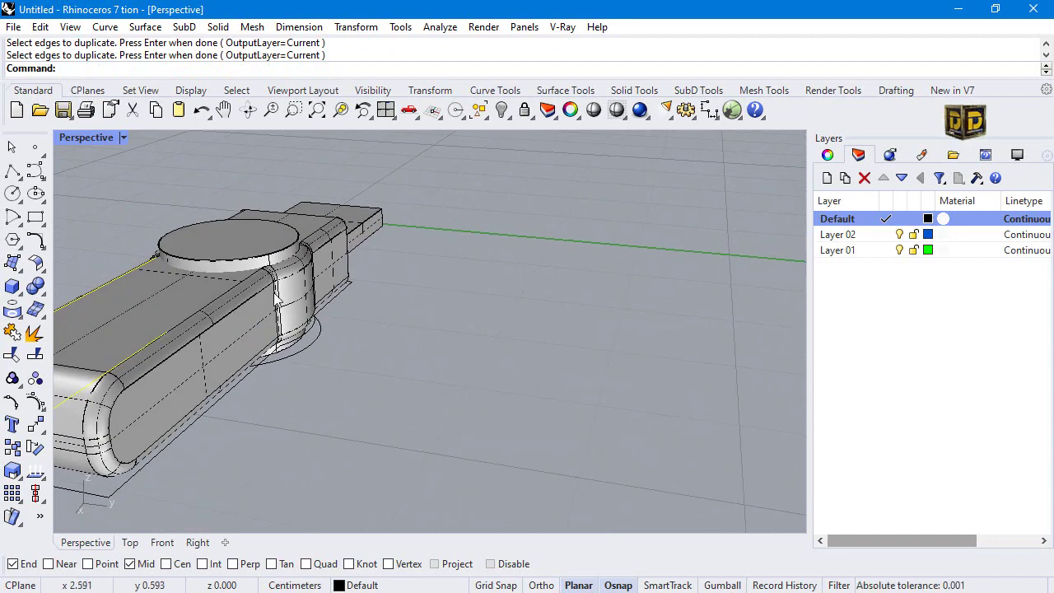
scroll(263, 270, up, 4)
scroll(262, 265, up, 3)
click(264, 262)
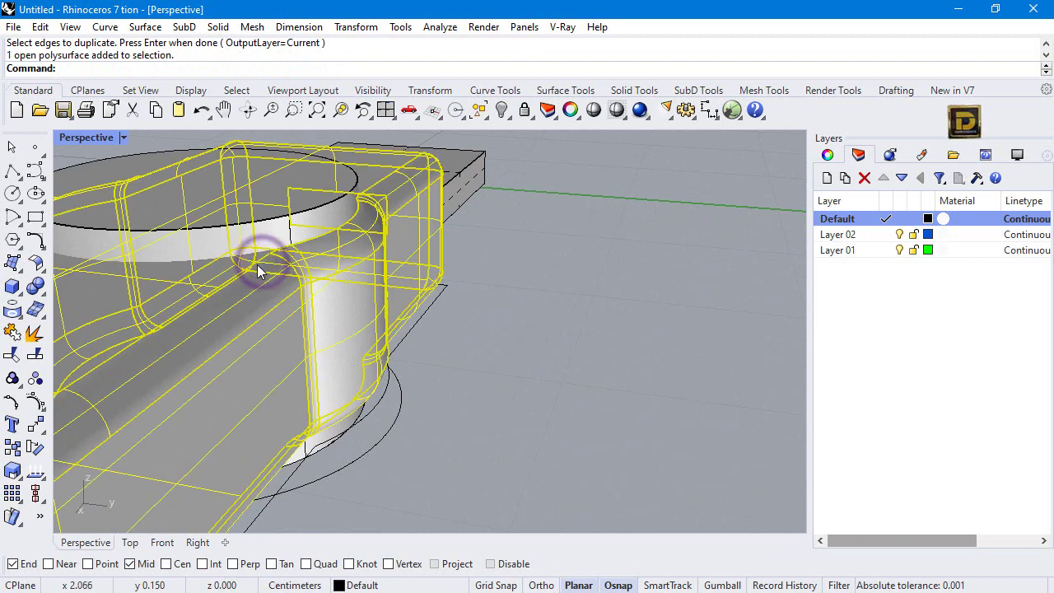
click(449, 311)
key(Return)
click(239, 275)
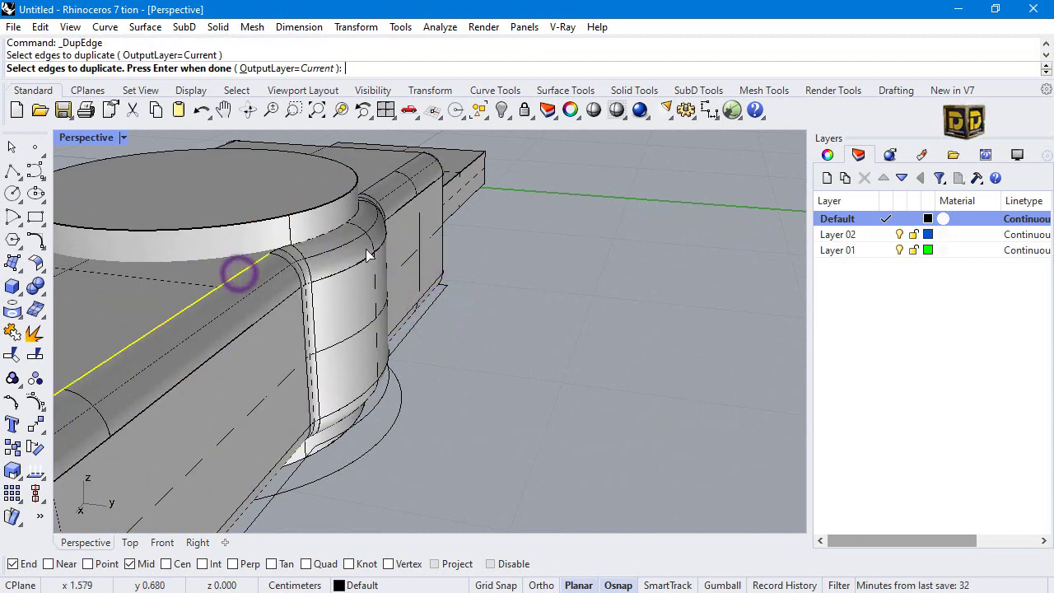
scroll(369, 257, down, 5)
scroll(264, 318, up, 5)
click(239, 298)
scroll(235, 396, down, 3)
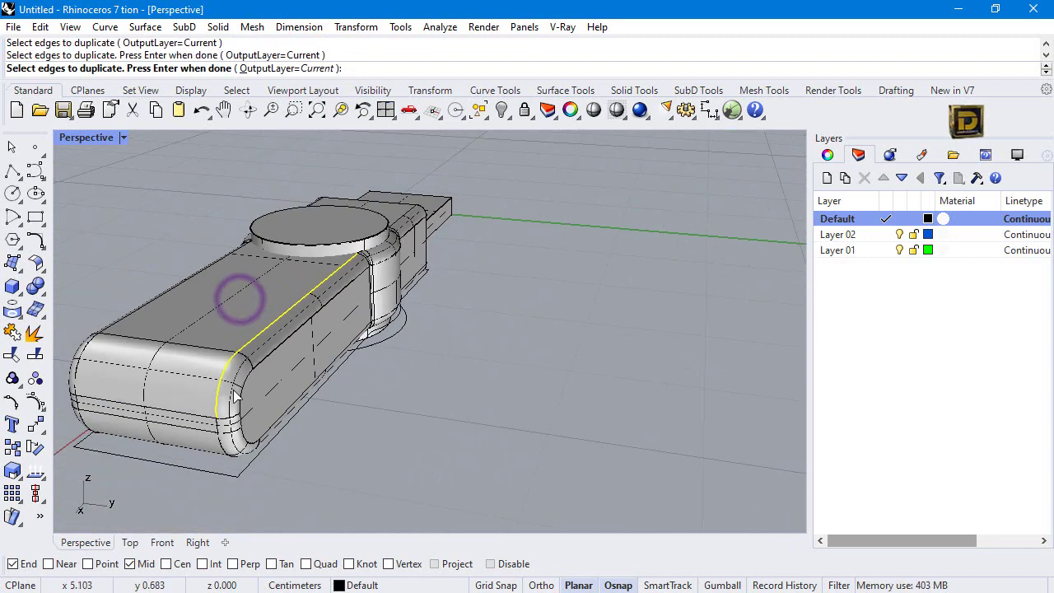
scroll(235, 396, up, 5)
click(186, 400)
scroll(182, 397, down, 5)
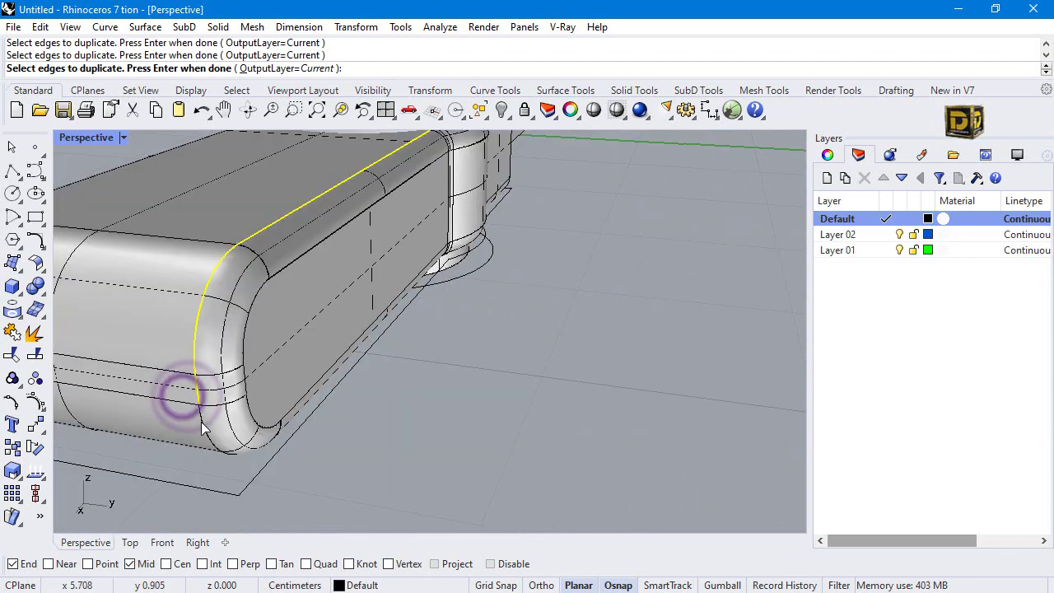
right_drag(201, 426, 286, 385)
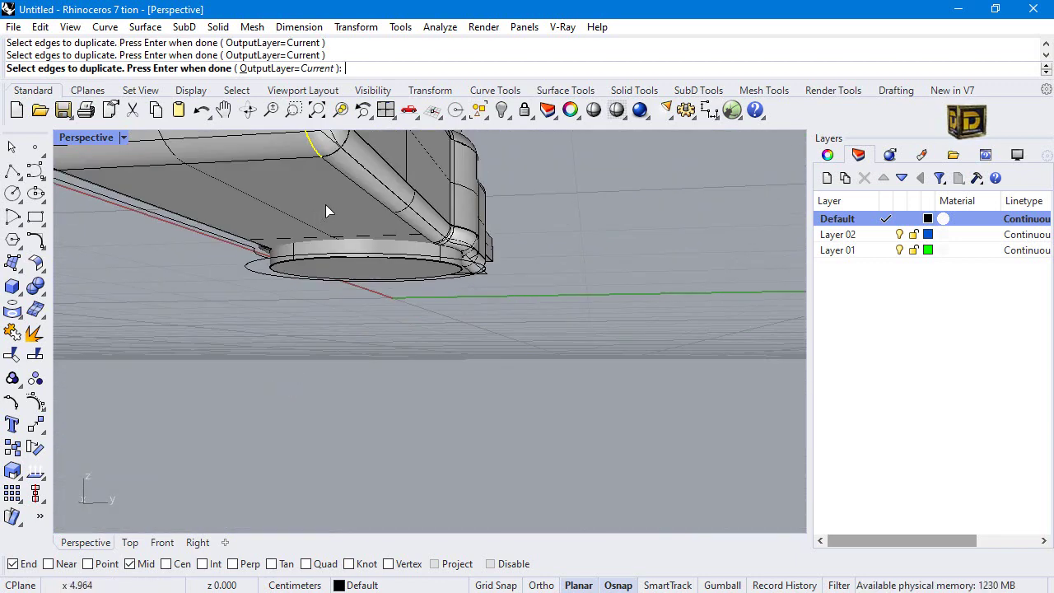
click(340, 175)
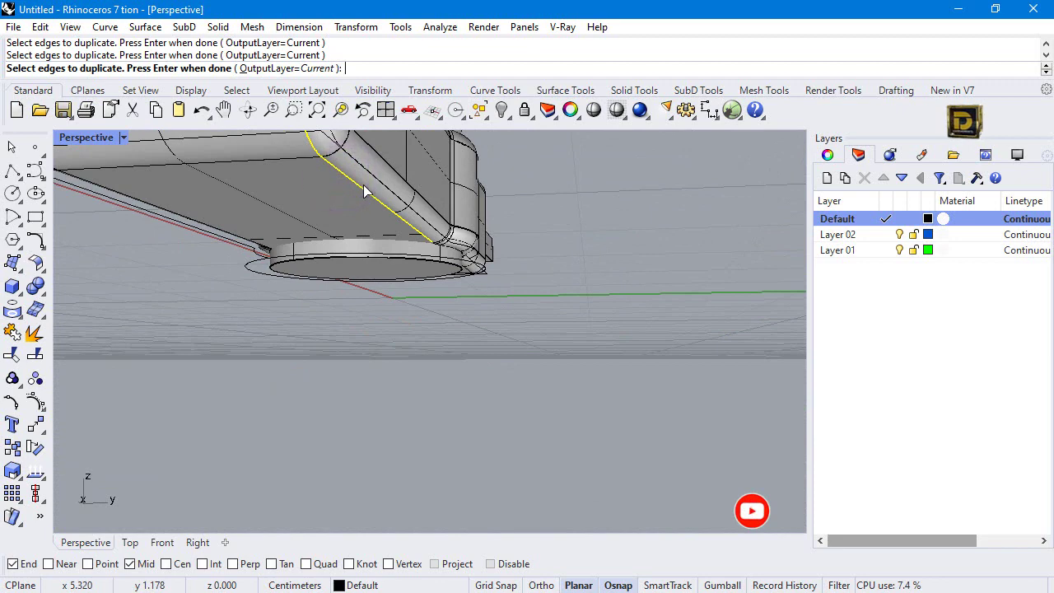
key(Return)
Step: Finish duplicating the body's edges and hide the body polysurface, keeping the duplicated curves on display
scroll(365, 191, down, 5)
key(Return)
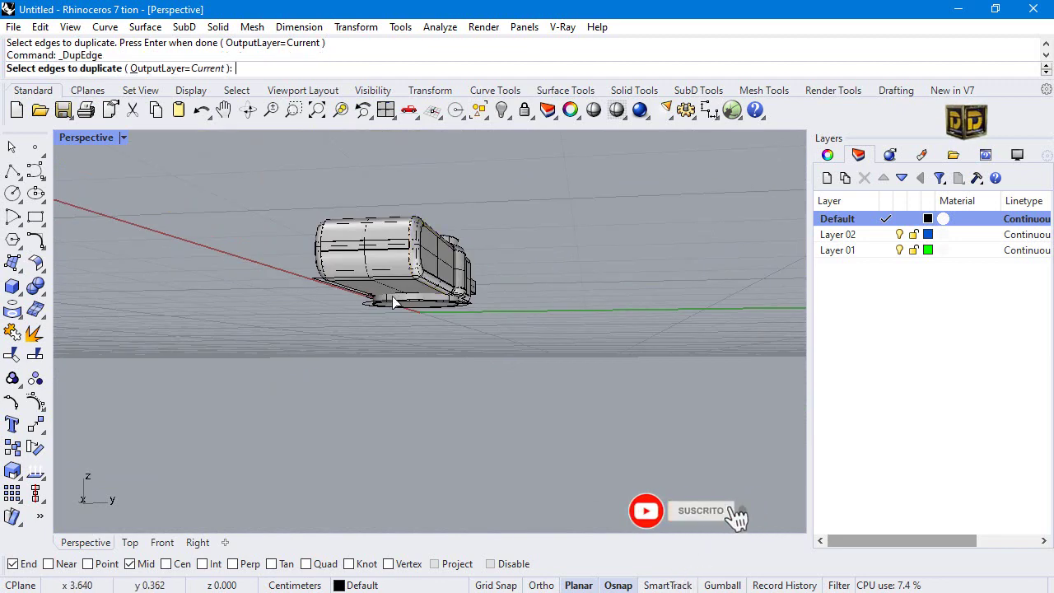
right_drag(296, 271, 365, 313)
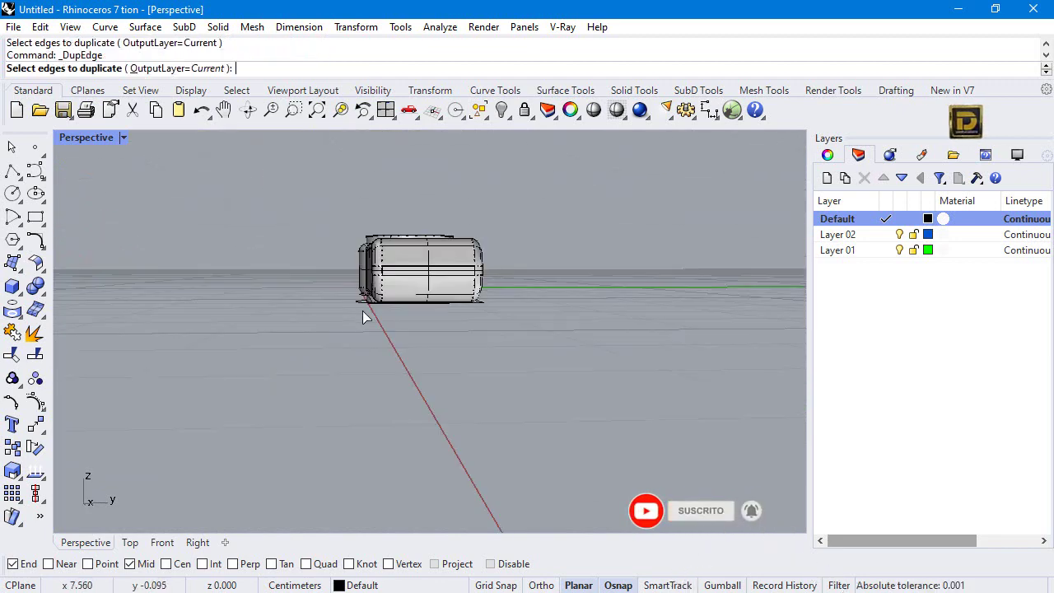
click(407, 261)
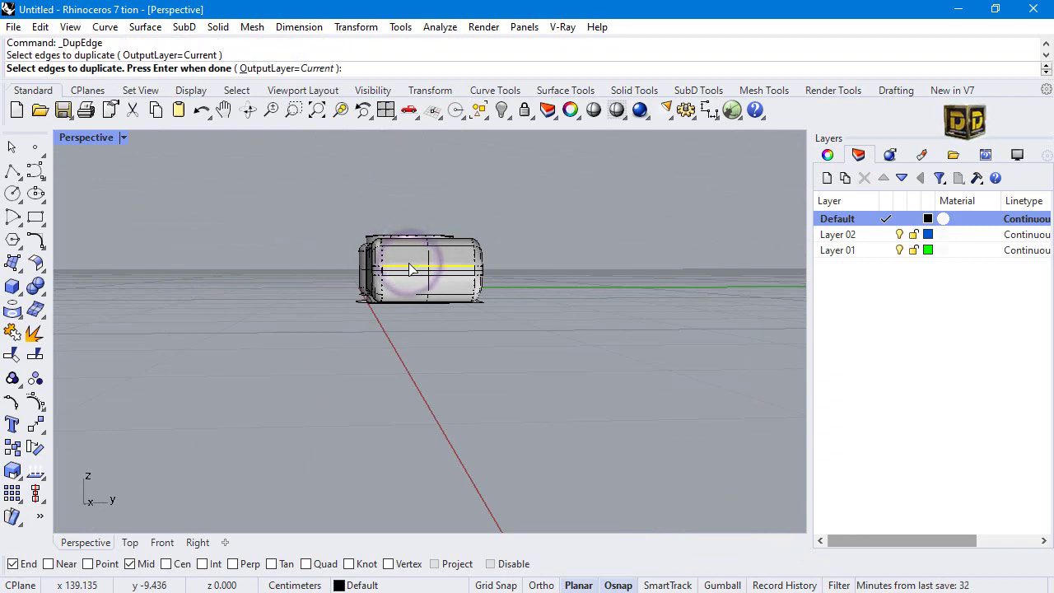
key(Return)
click(411, 253)
click(502, 110)
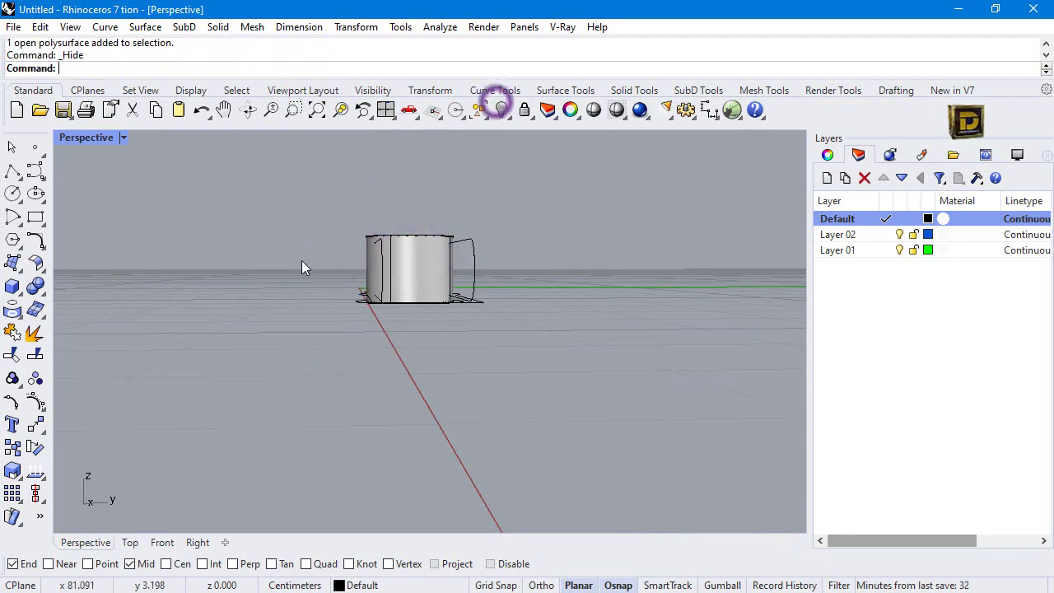
right_drag(304, 266, 540, 311)
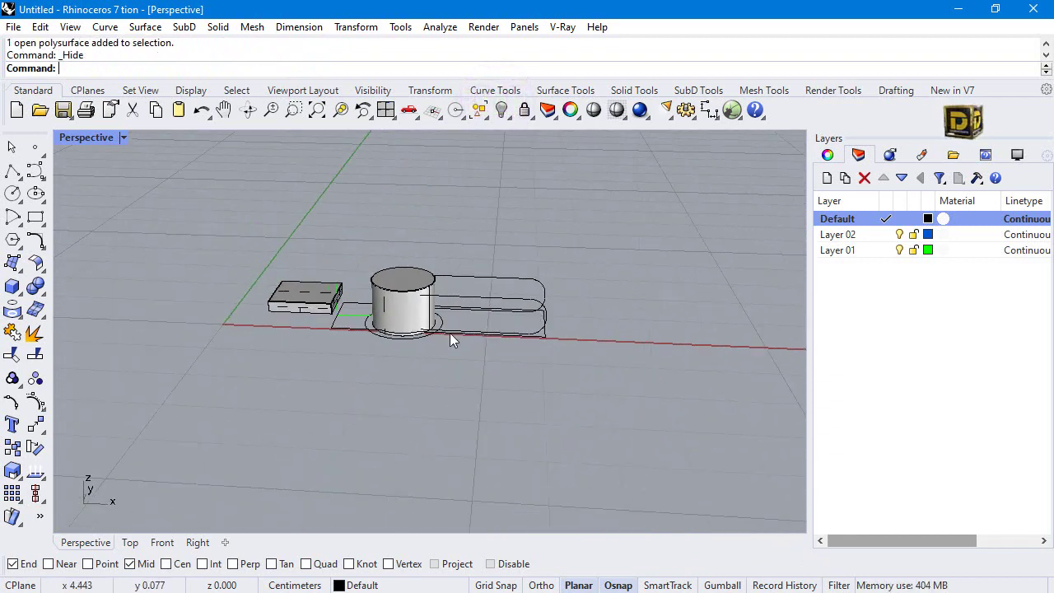
Step: Hide the body's closed base outline curve and the solid pivot cylinder
scroll(461, 313, up, 3)
key(ctrl+z)
click(586, 367)
click(626, 411)
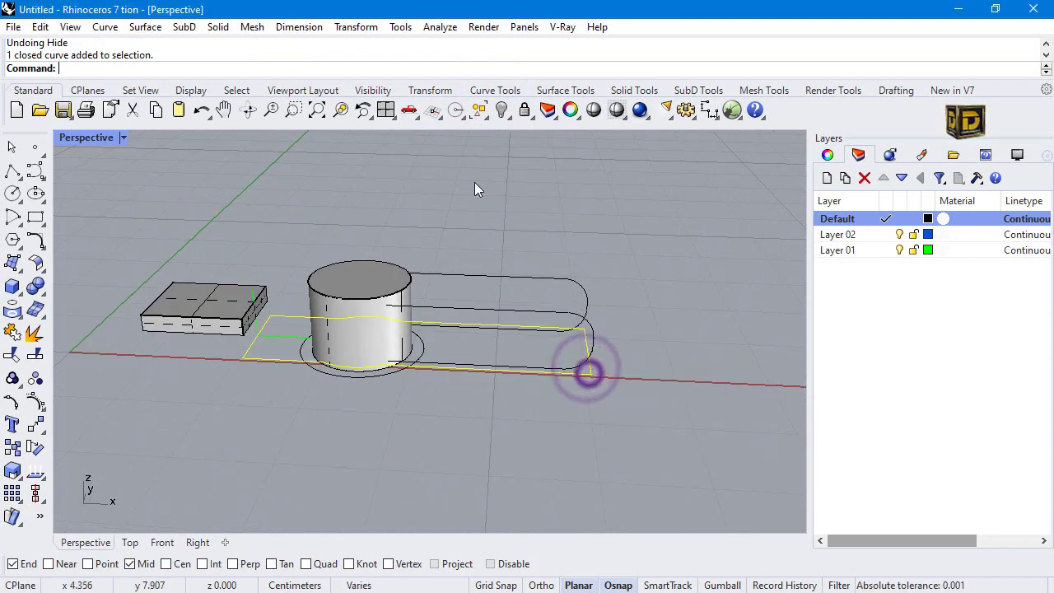
click(502, 109)
click(365, 289)
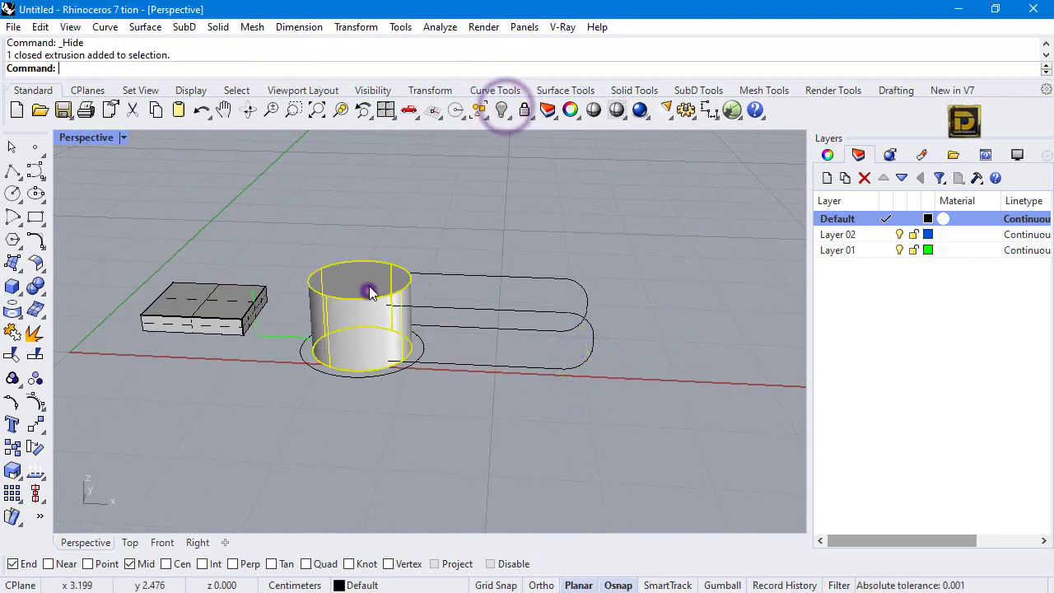
click(501, 109)
Step: Move the pivot circle and its offset circle 0.1 cm straight up in the Front view
scroll(387, 371, up, 4)
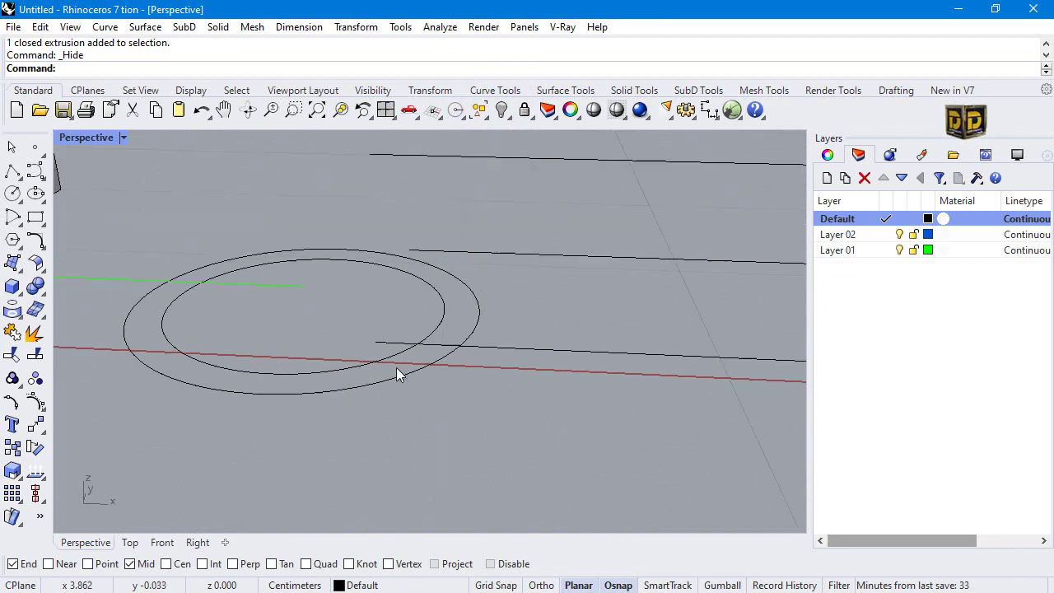
scroll(394, 375, down, 3)
click(385, 394)
shift+click(329, 360)
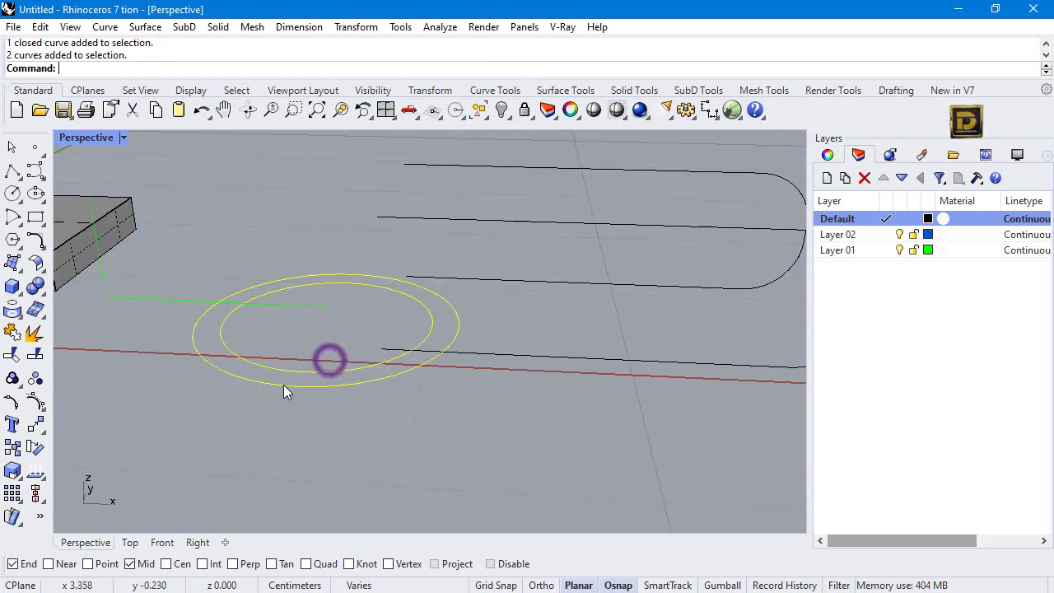
double_click(86, 137)
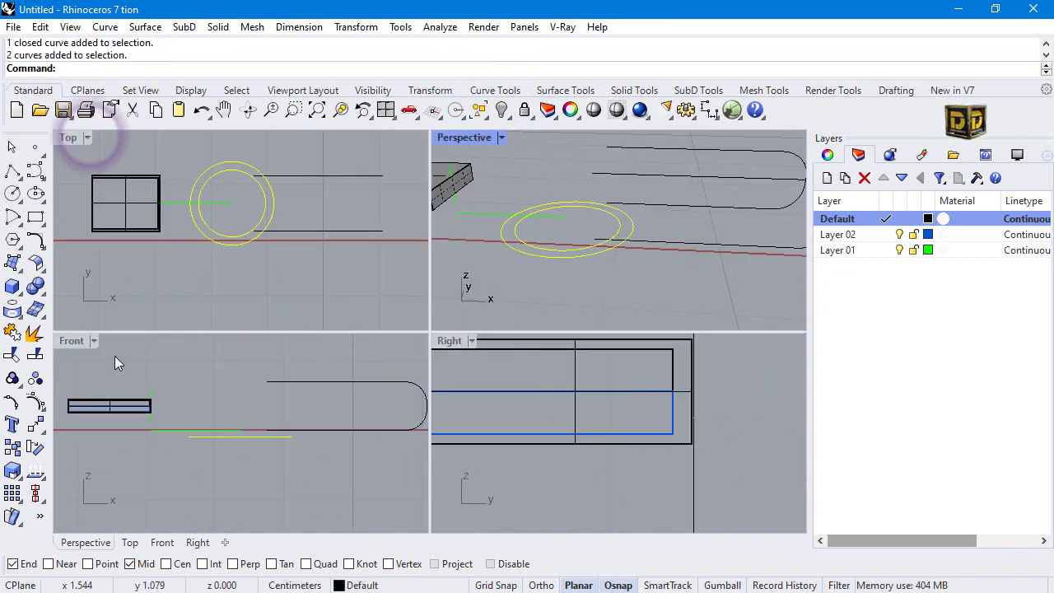
click(34, 424)
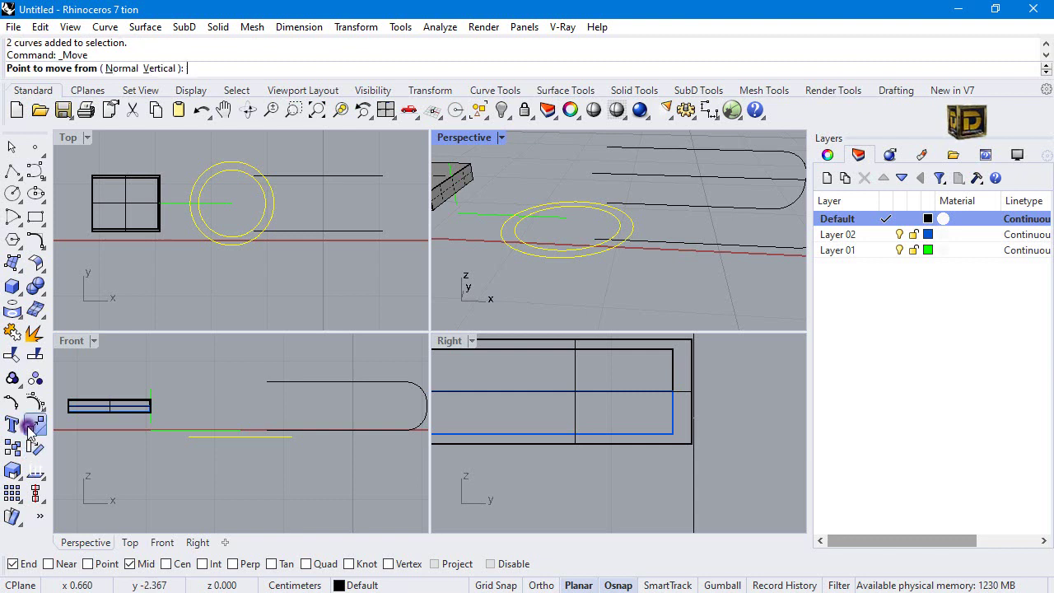
click(241, 441)
text(.1)
key(Return)
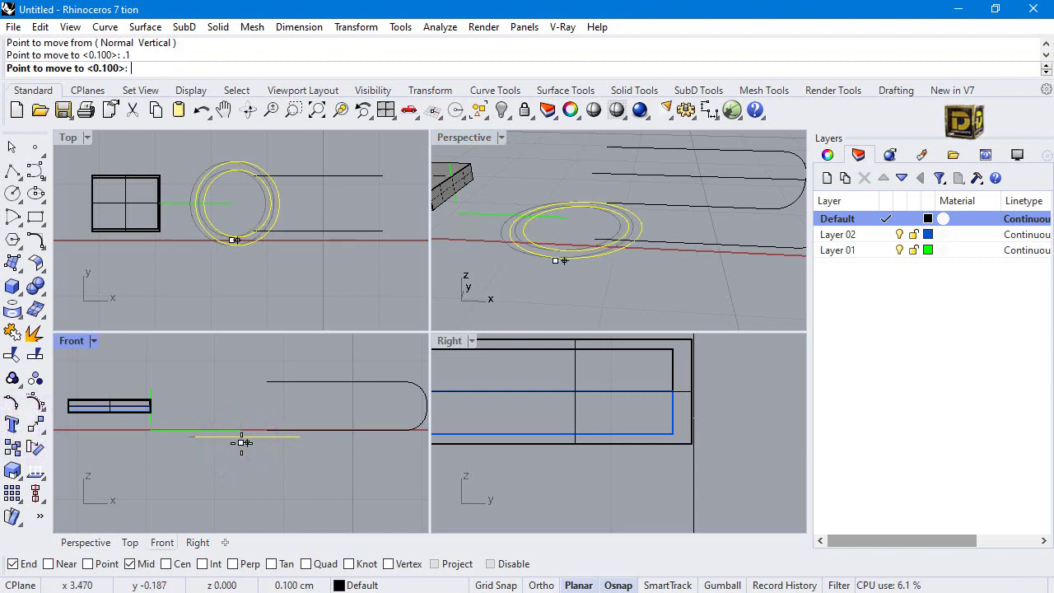
click(232, 360)
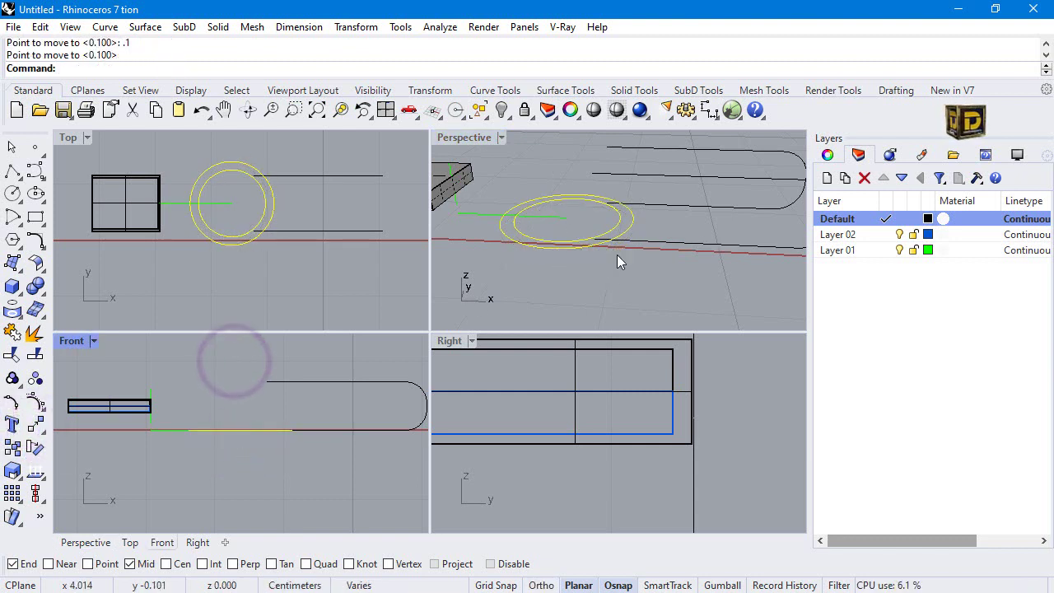
Step: Copy both circles 0.7 cm straight up in the Front view, level with the upper duplicated edges
click(619, 284)
scroll(618, 263, down, 3)
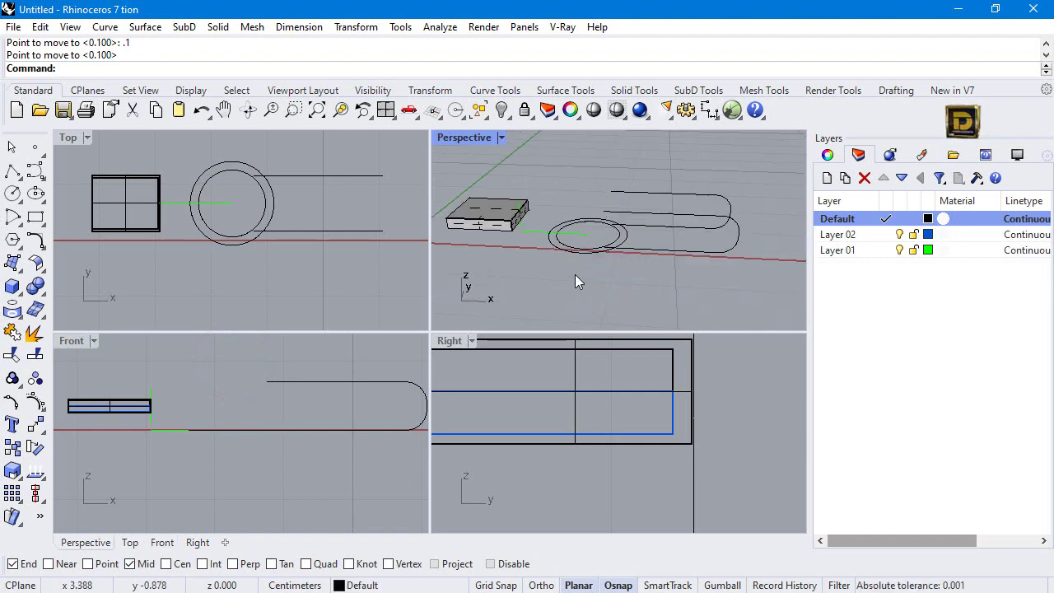
scroll(575, 280, up, 2)
click(248, 429)
click(240, 430)
text(.7)
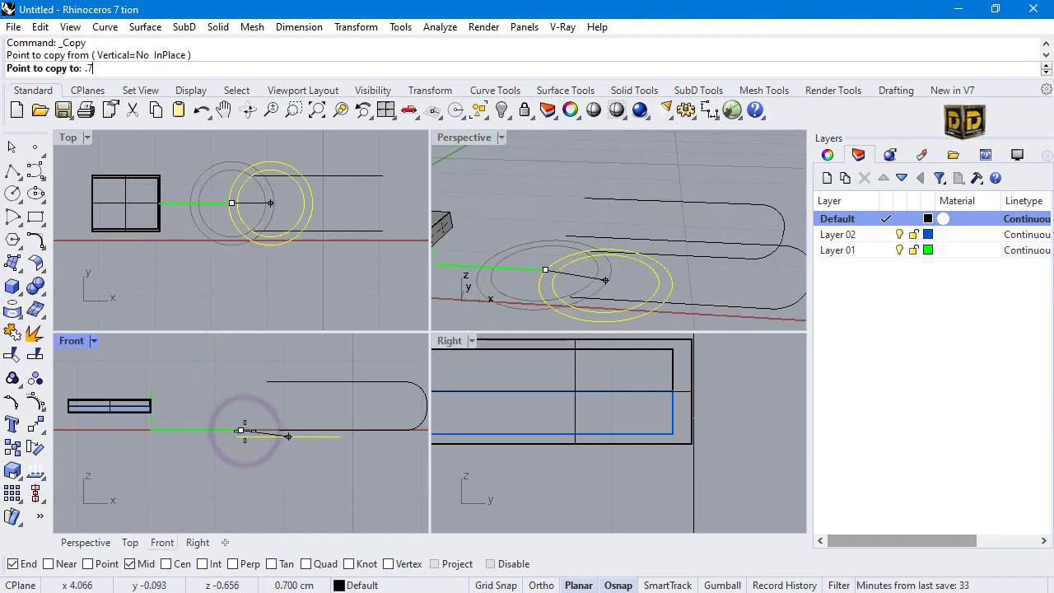
key(Return)
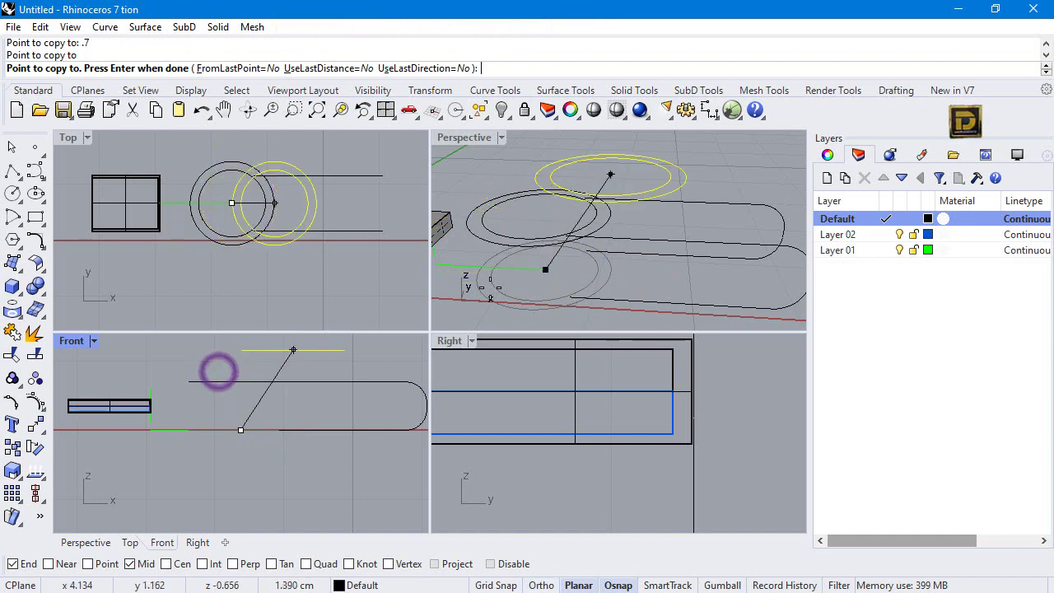
click(240, 430)
key(Return)
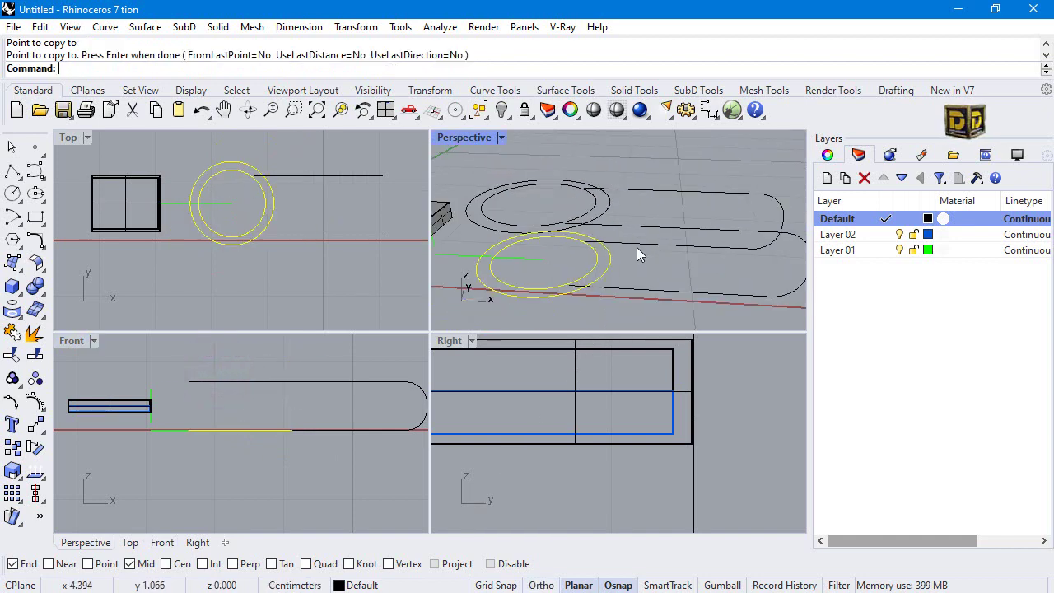
Step: Trim off the ends of the upper and lower straight edge curves that lie inside the two outer circles
click(613, 305)
click(610, 259)
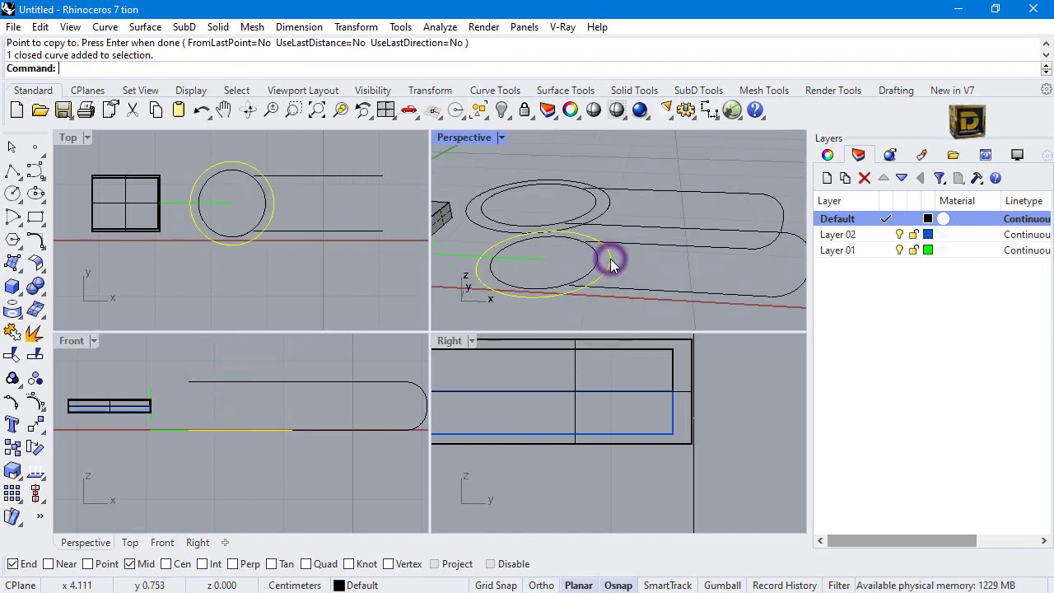
click(607, 209)
click(12, 353)
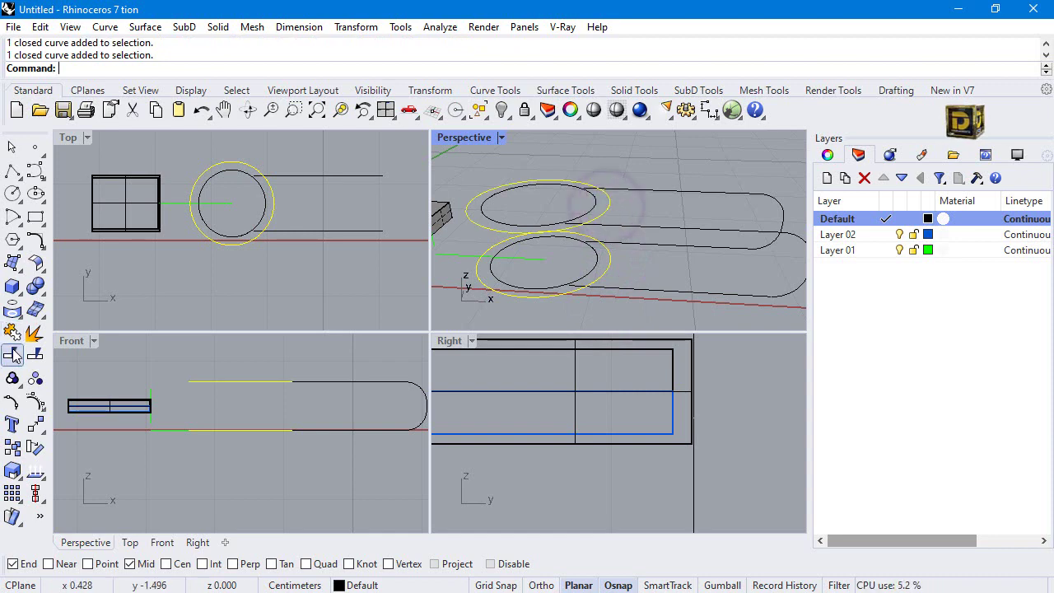
scroll(568, 202, up, 5)
click(588, 206)
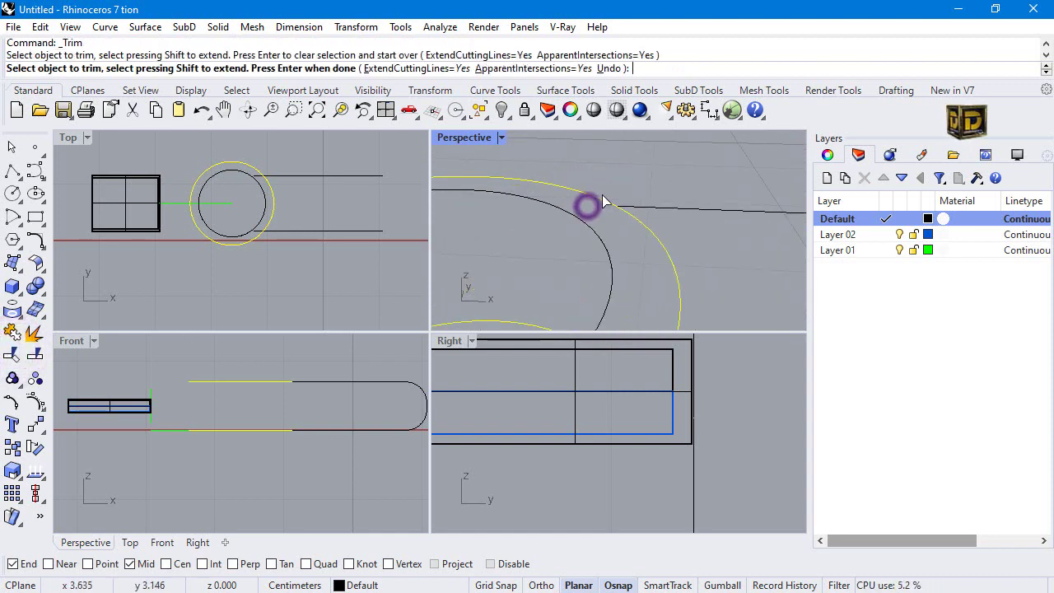
scroll(610, 238, down, 3)
scroll(586, 239, up, 5)
click(579, 228)
scroll(579, 228, down, 5)
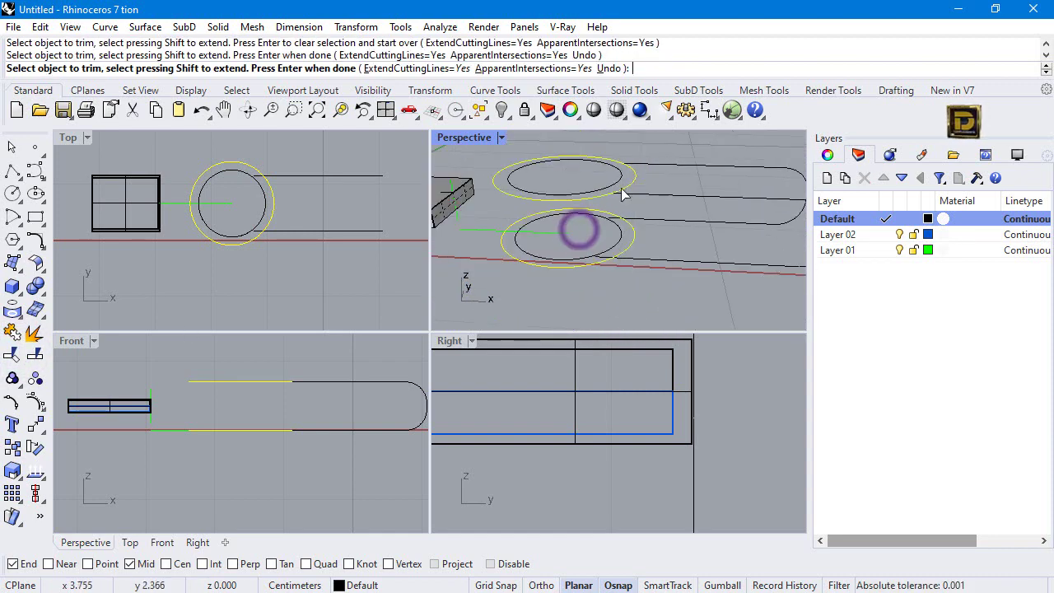
scroll(606, 261, up, 3)
scroll(605, 260, up, 3)
click(597, 261)
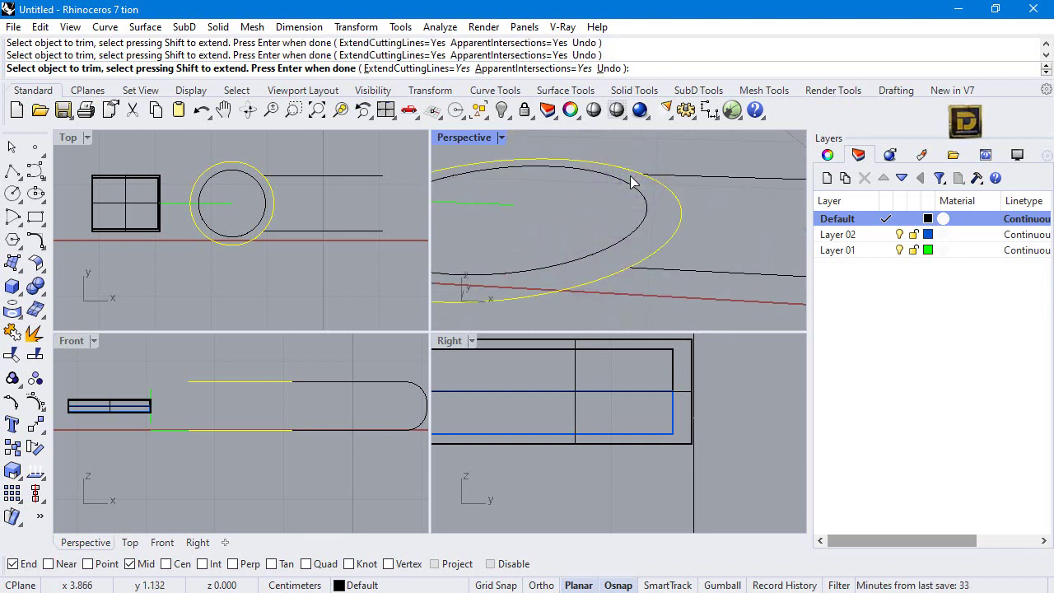
key(Return)
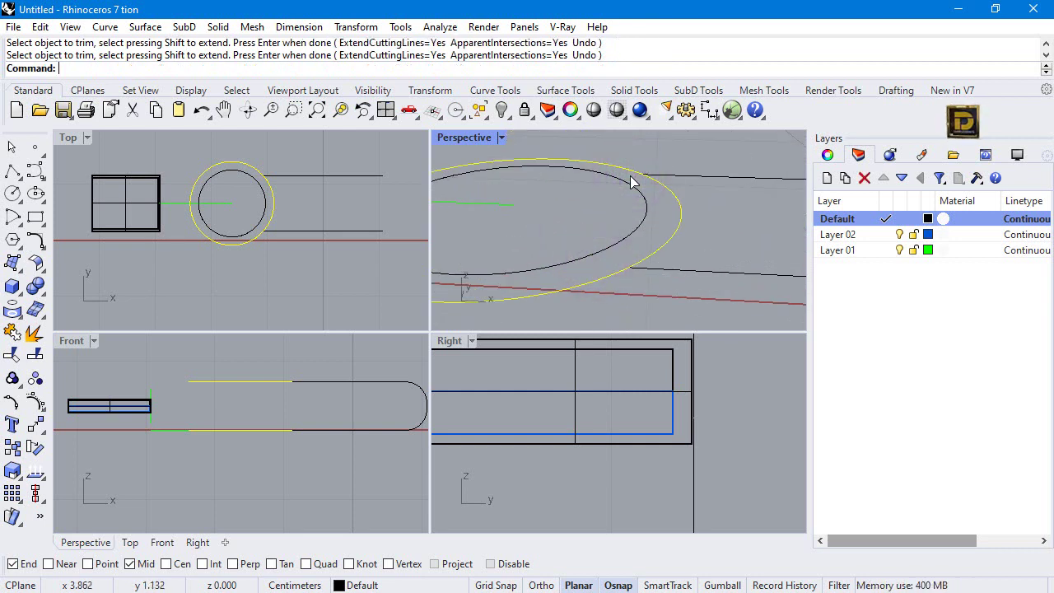
Step: Trim away the arc of each outer circle between the straight edge curves, using those curves as cutters
click(717, 175)
scroll(714, 212, down, 4)
click(710, 207)
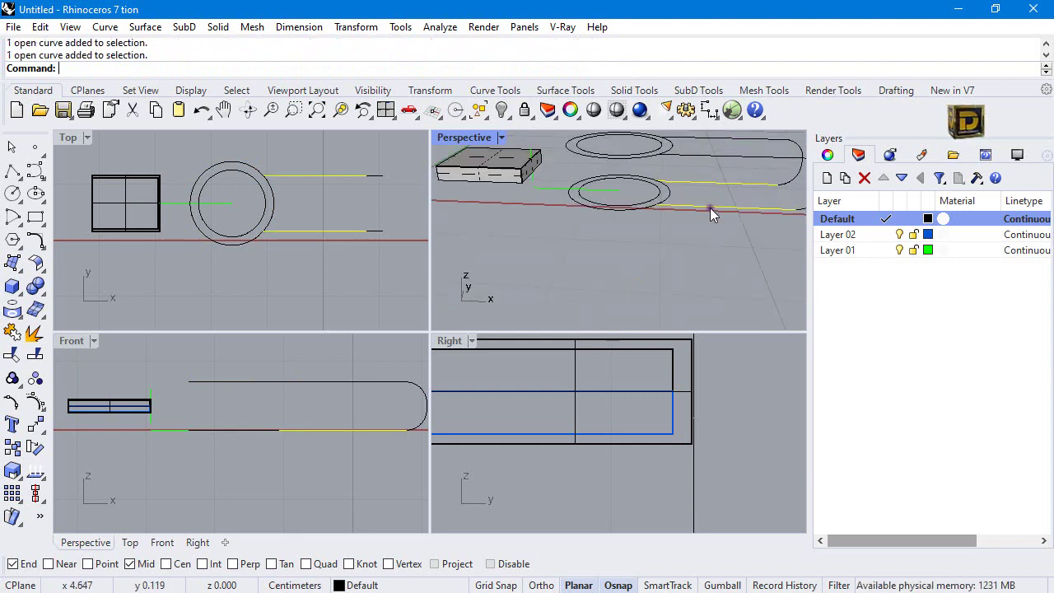
right_drag(710, 207, 680, 210)
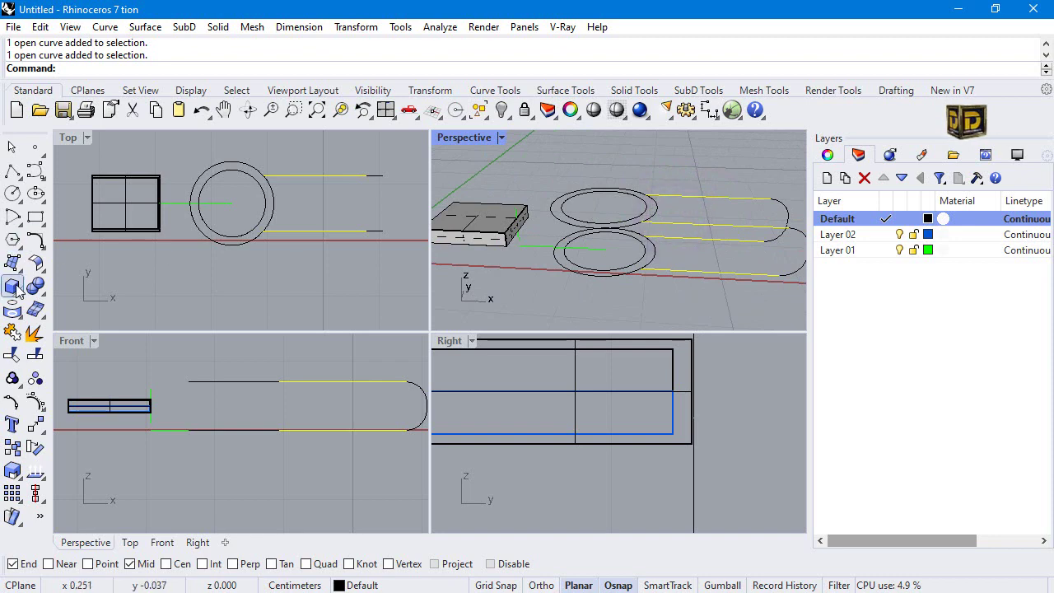
click(13, 352)
scroll(648, 202, up, 3)
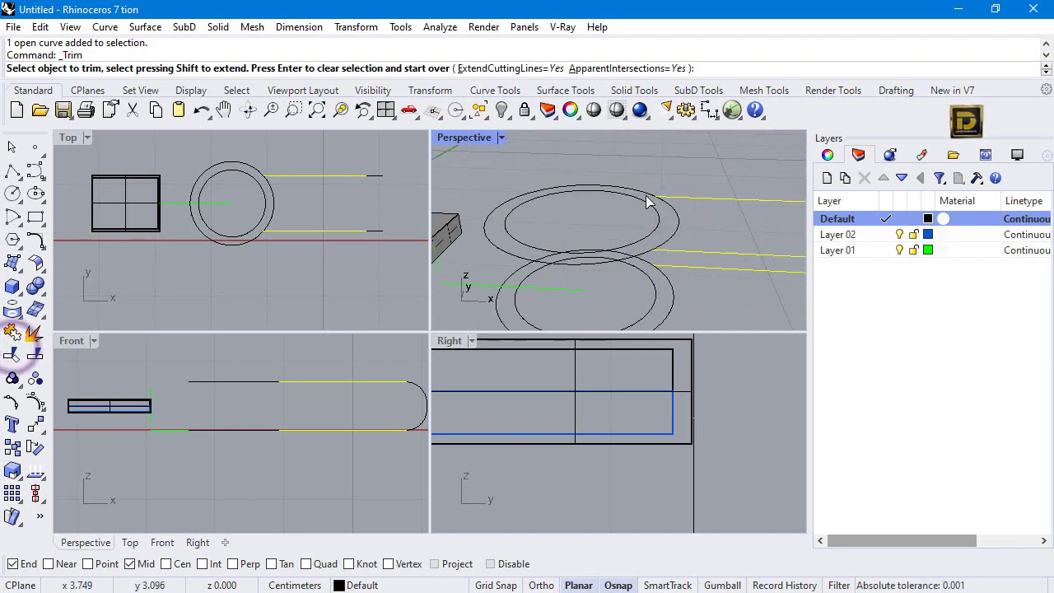
click(678, 224)
scroll(680, 232, down, 3)
click(676, 257)
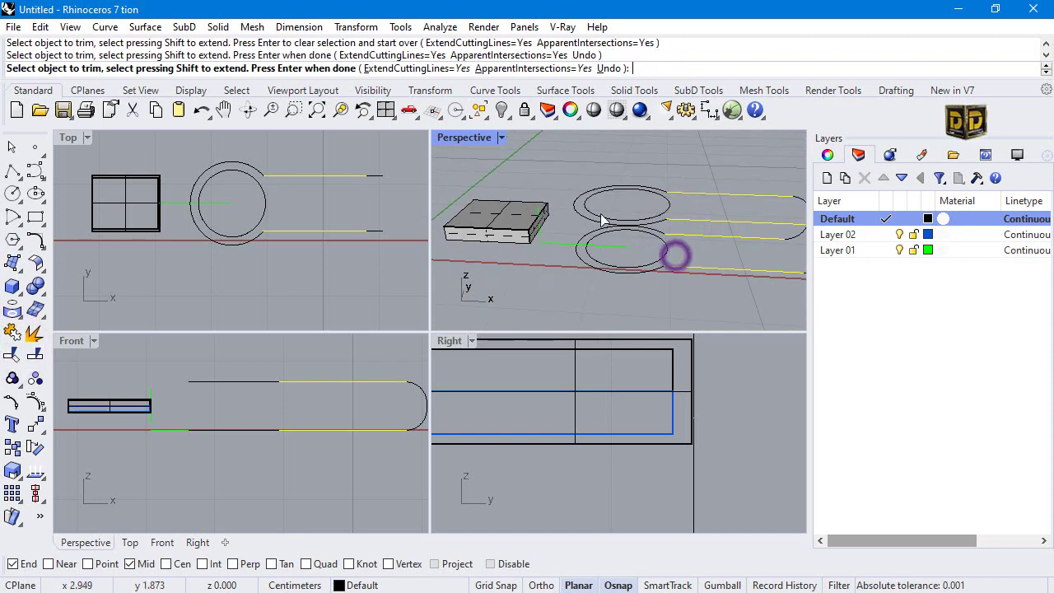
scroll(677, 239, down, 2)
key(Return)
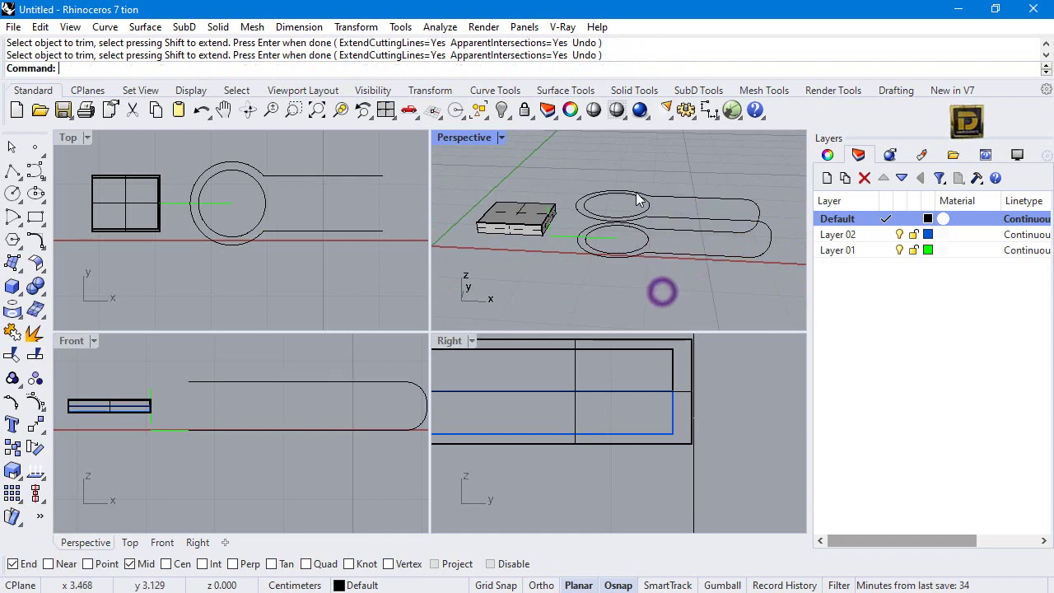
Step: Close the open gap of the upper and lower outer circles with a straight polyline between each pair of trimmed ends
key(Return)
right_drag(639, 200, 664, 204)
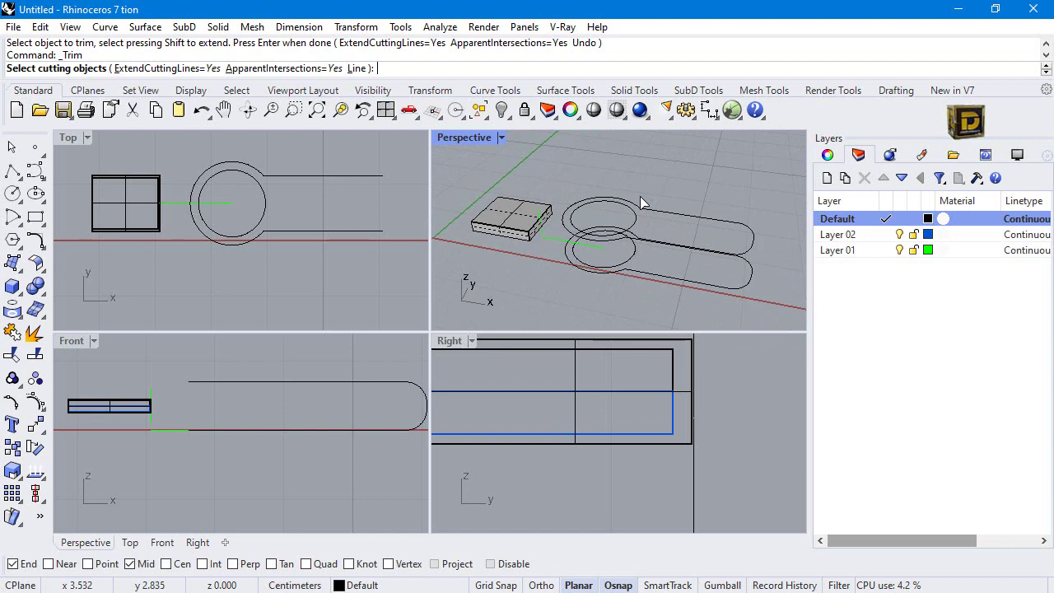
click(12, 169)
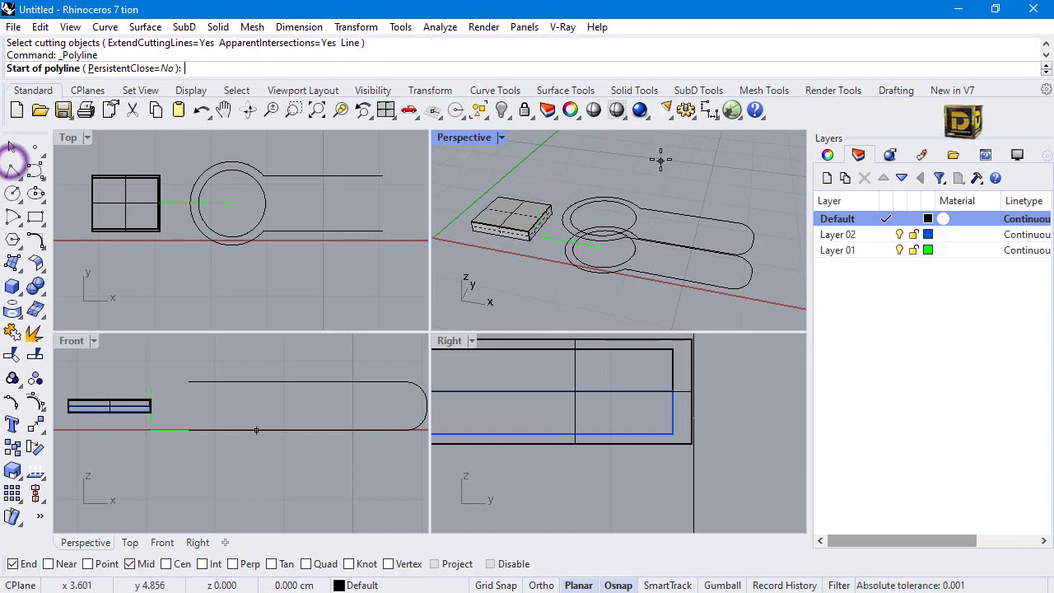
double_click(482, 141)
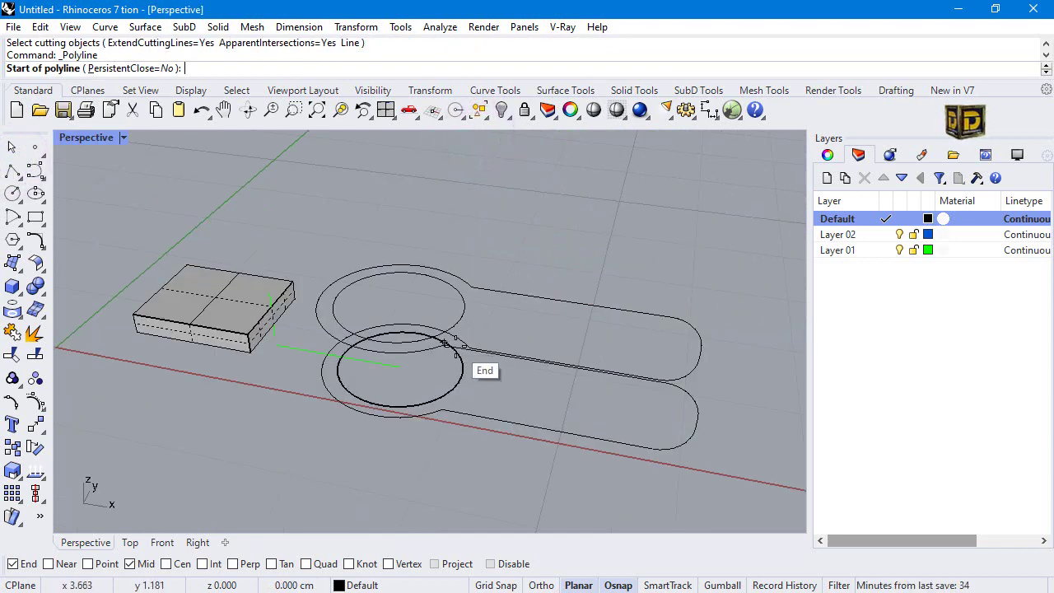
click(451, 345)
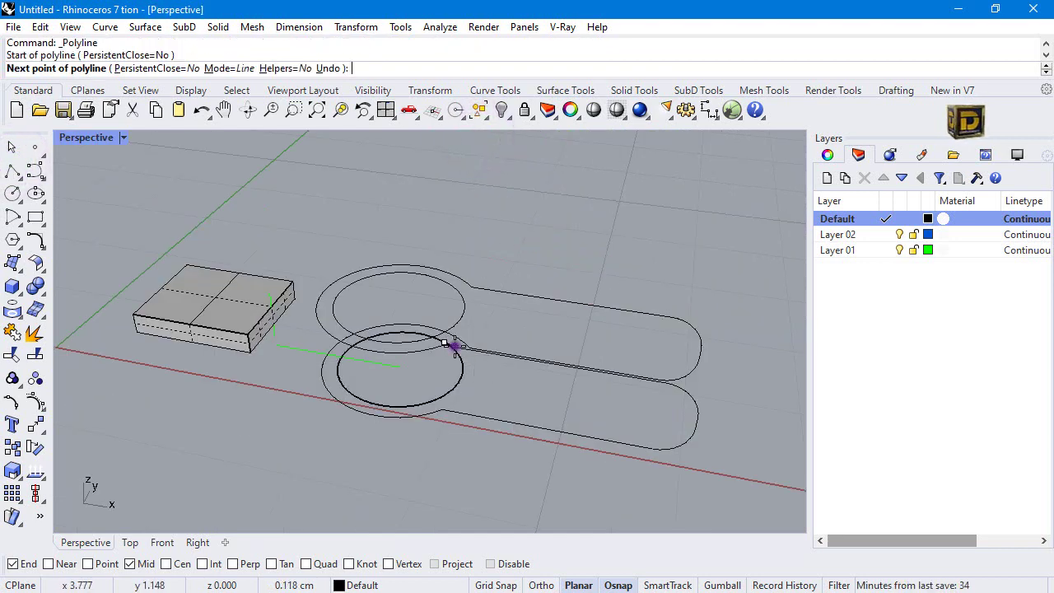
click(472, 288)
key(Return)
key(Return)
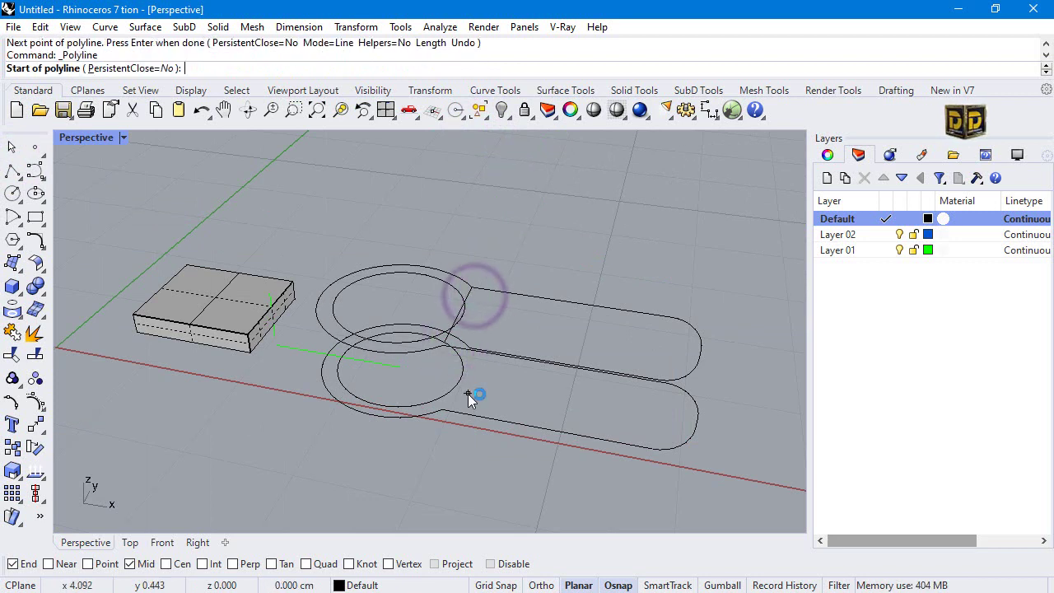
click(442, 410)
click(470, 351)
key(Return)
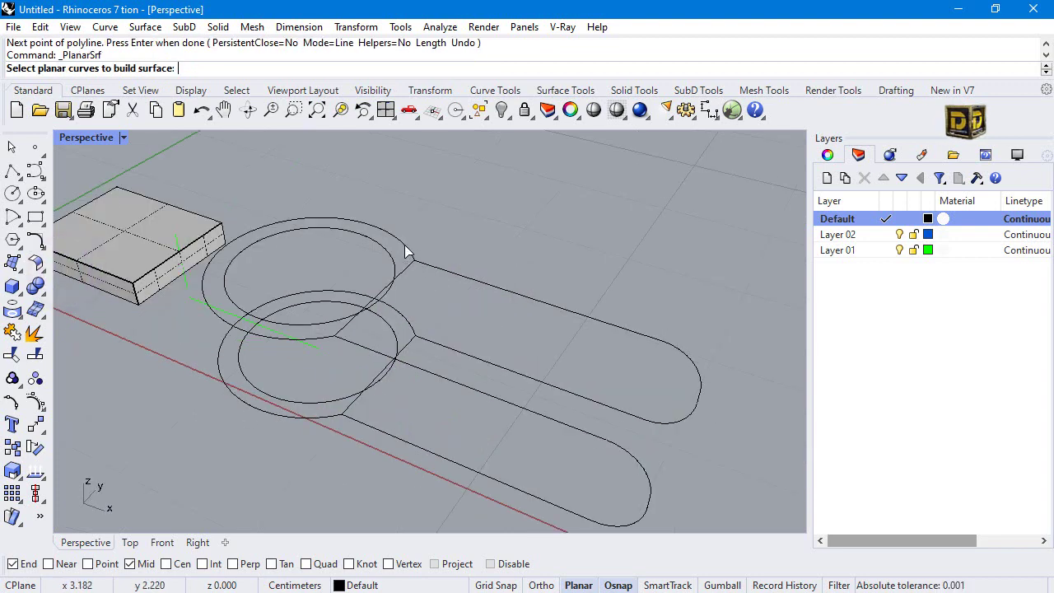
Step: Build a planar surface from the upper outer arc and its closing line
click(405, 254)
right_click(406, 264)
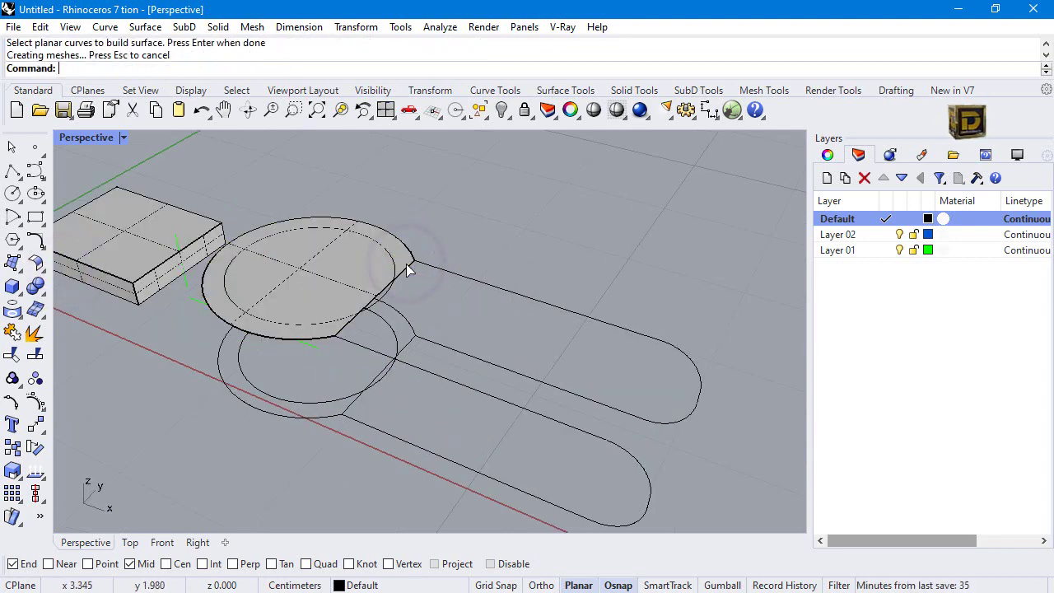
Step: Build a planar surface from the lower outer arc and its closing line
right_click(301, 357)
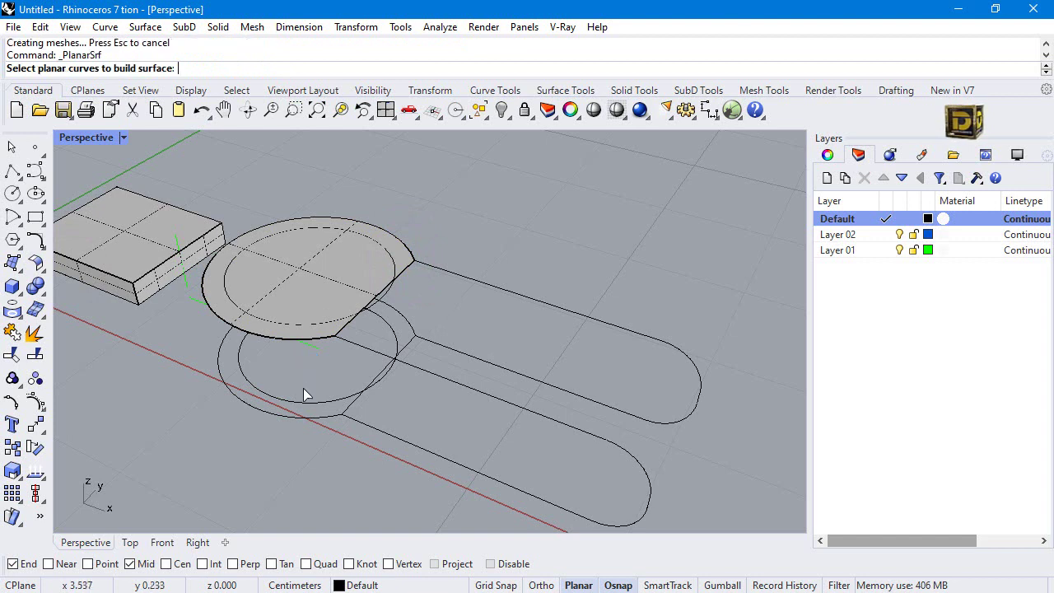
click(295, 416)
click(346, 403)
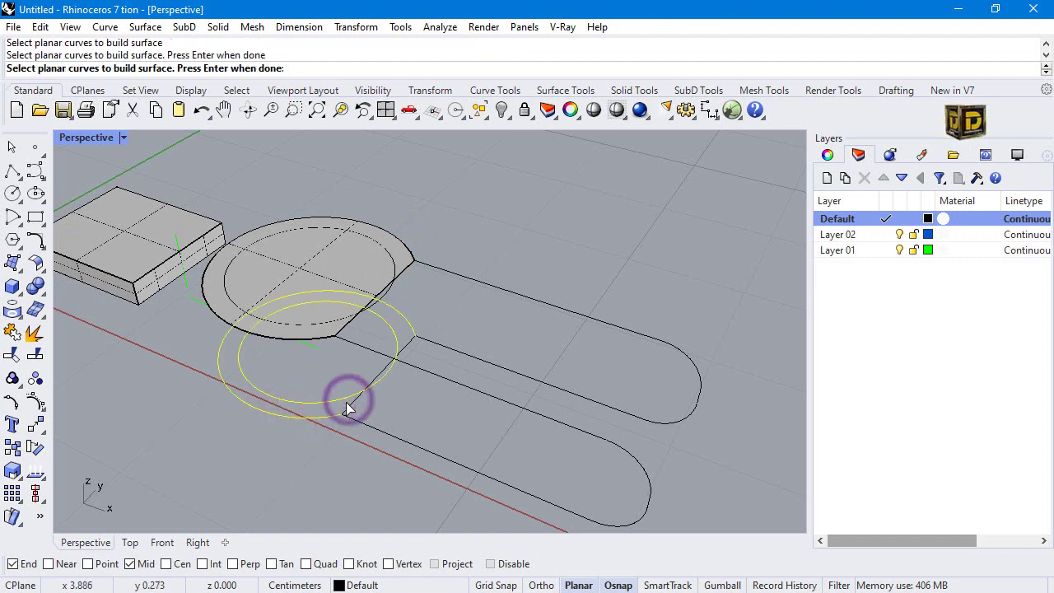
right_click(349, 403)
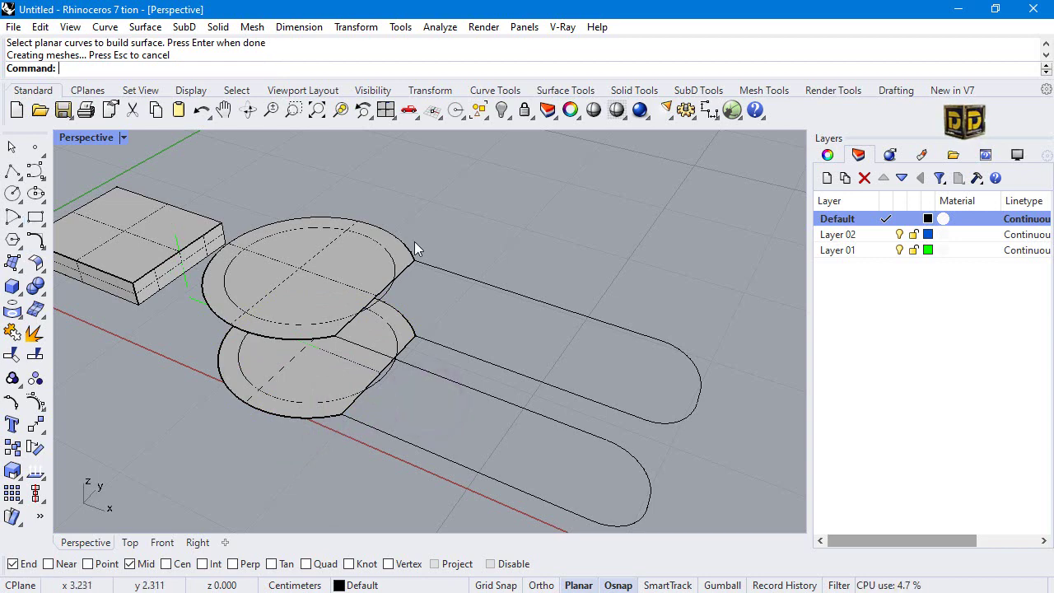
Step: Join the straight and rounded edge curves of the cover strap into two continuous side rails
right_drag(685, 273, 670, 275)
drag(753, 205, 680, 411)
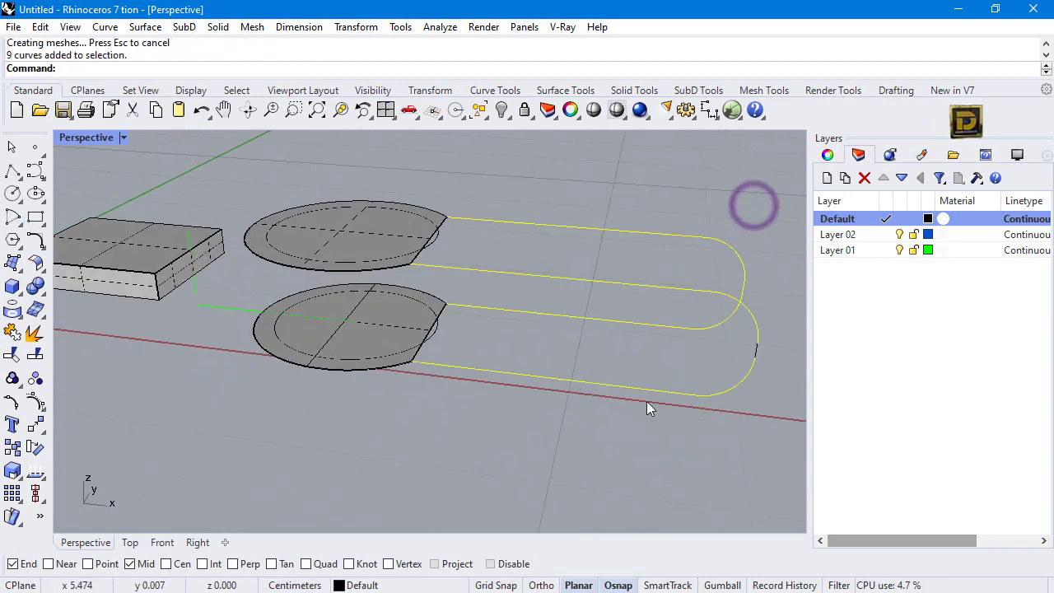
drag(779, 200, 696, 494)
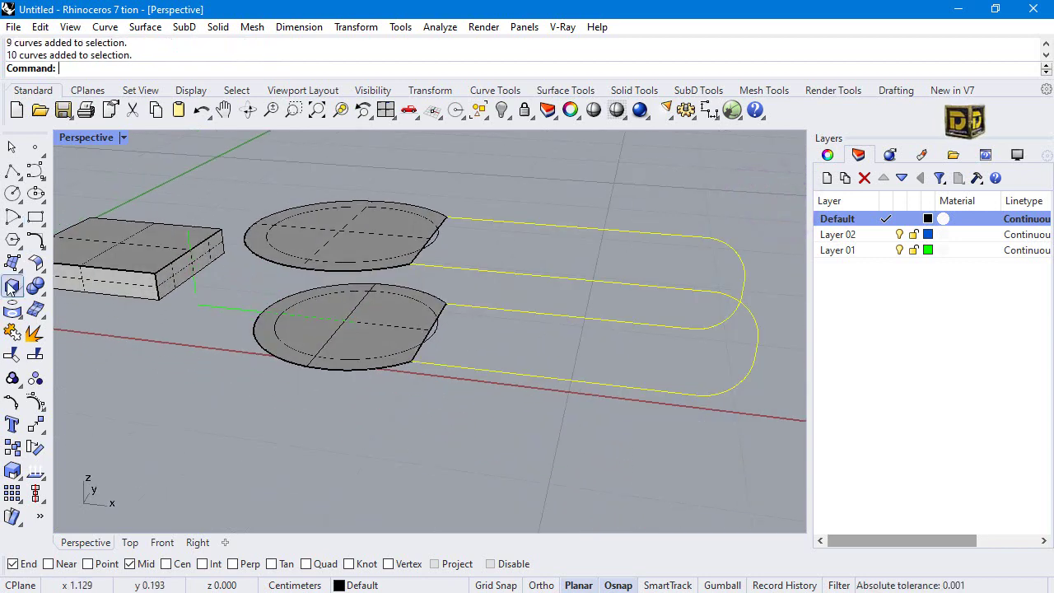
click(13, 332)
click(369, 435)
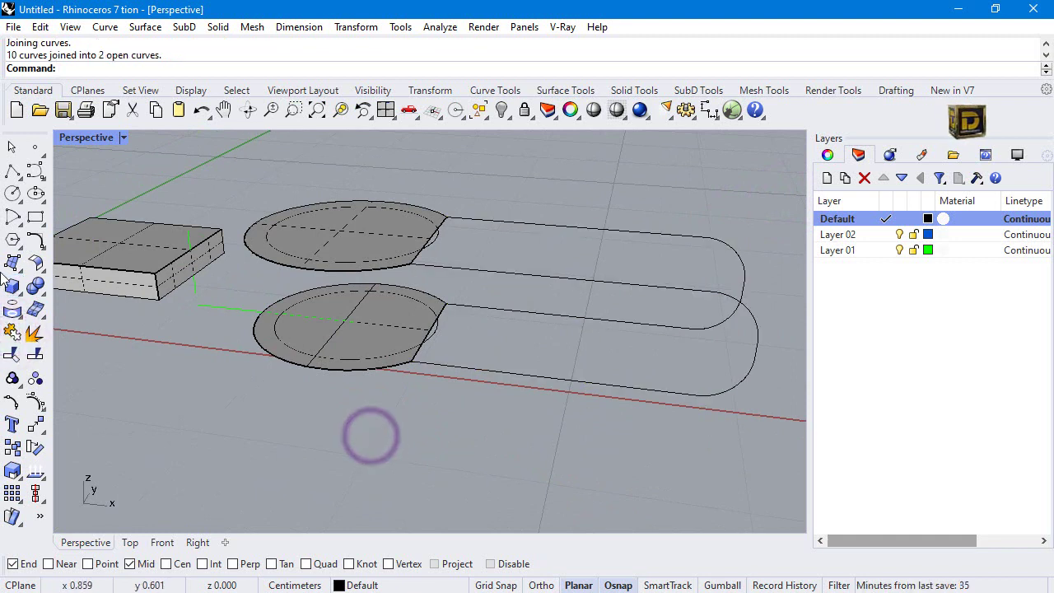
Step: Sweep the strap along the two joined side rails with Sweep 2 Rails, using the straight edges at both discs as cross sections
click(19, 268)
click(82, 332)
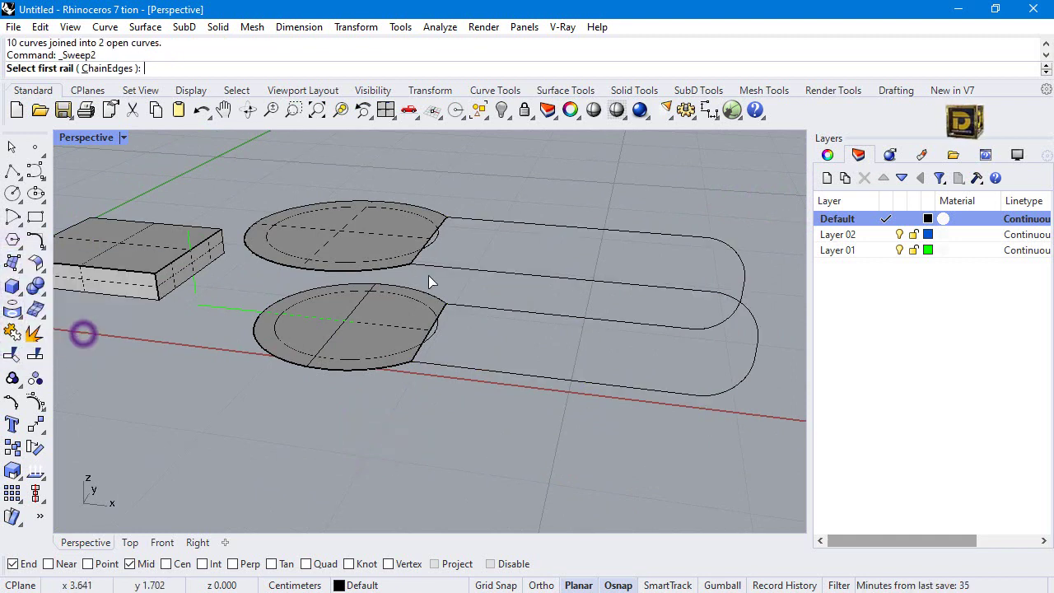
click(476, 267)
click(454, 227)
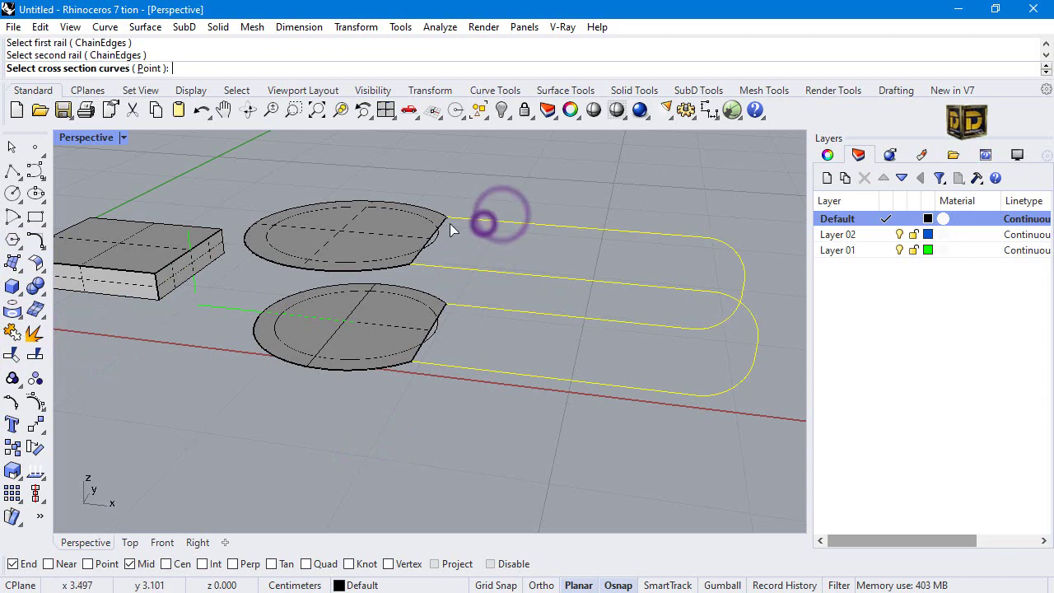
click(446, 222)
click(501, 266)
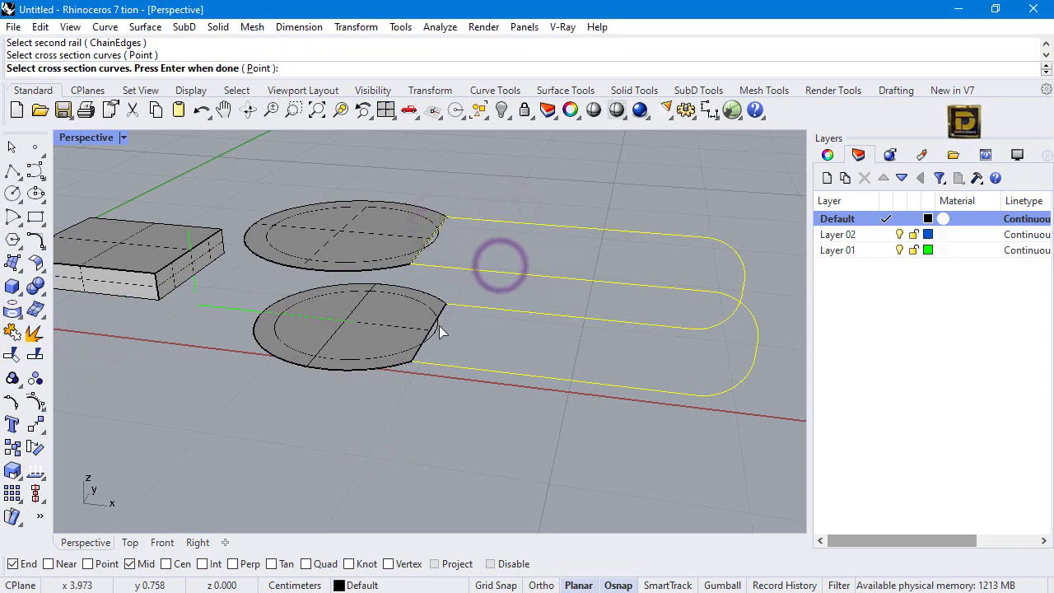
click(444, 315)
click(494, 360)
key(Return)
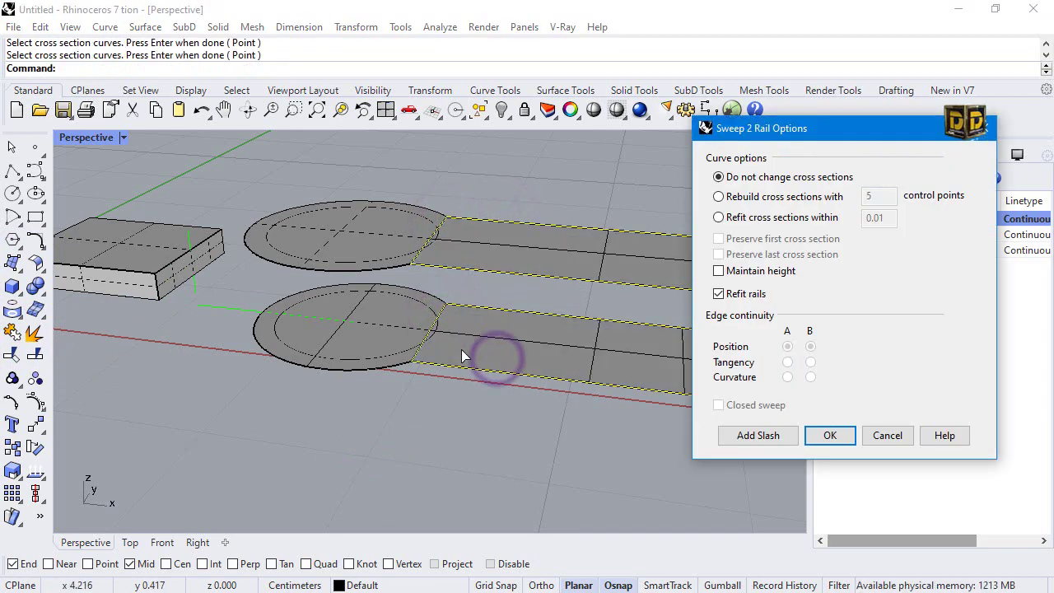
key(Return)
Step: Join the lower disc, the swept strap and the upper disc into one polysurface
click(32, 339)
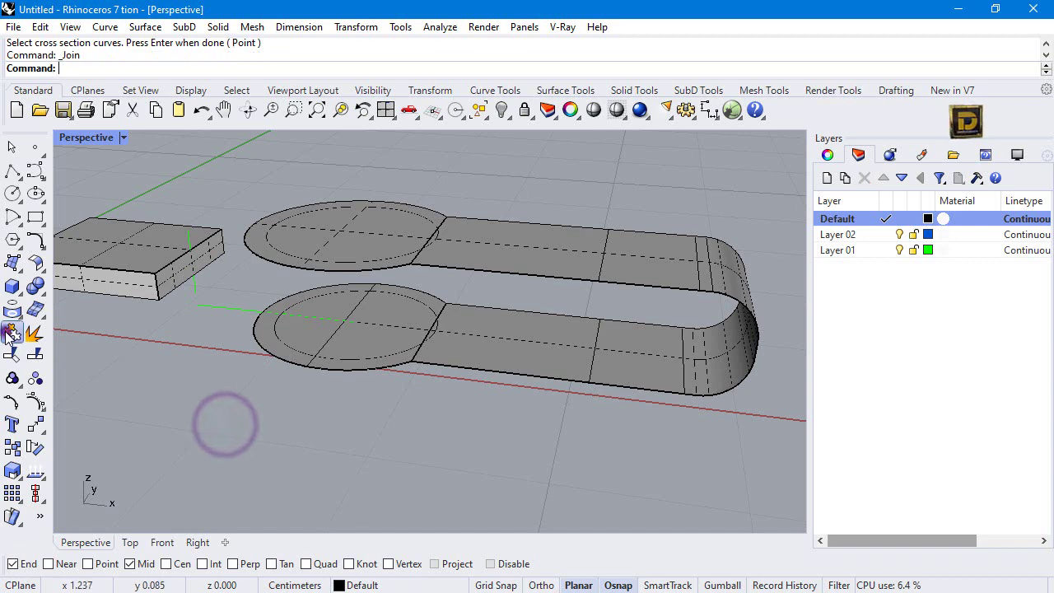
click(370, 349)
click(435, 344)
click(368, 243)
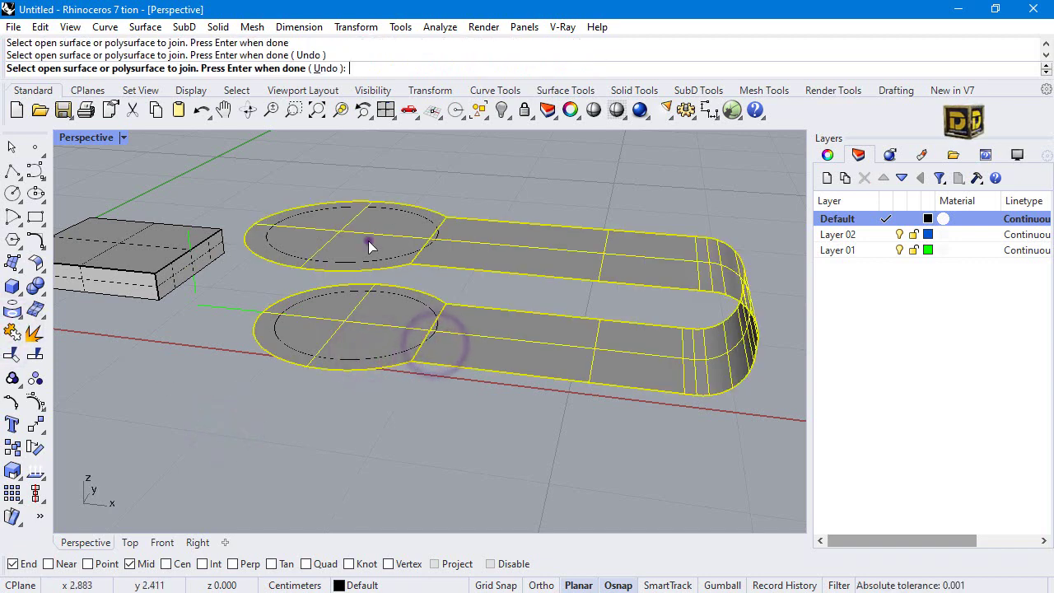
key(Return)
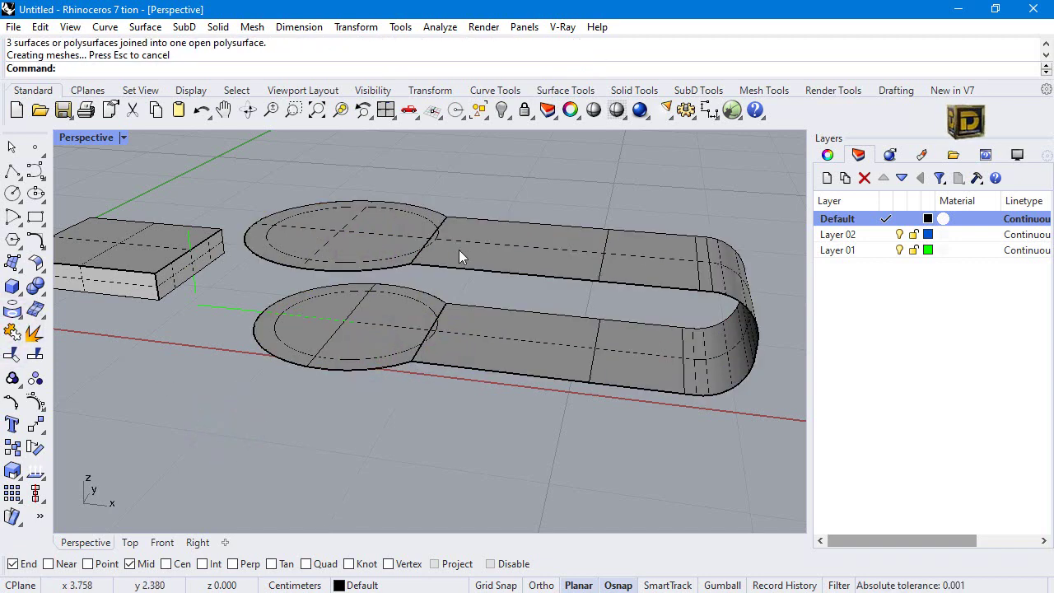
Step: Select the upper inner circle as the cutting curve and set the Top view's display mode to Shaded
double_click(87, 137)
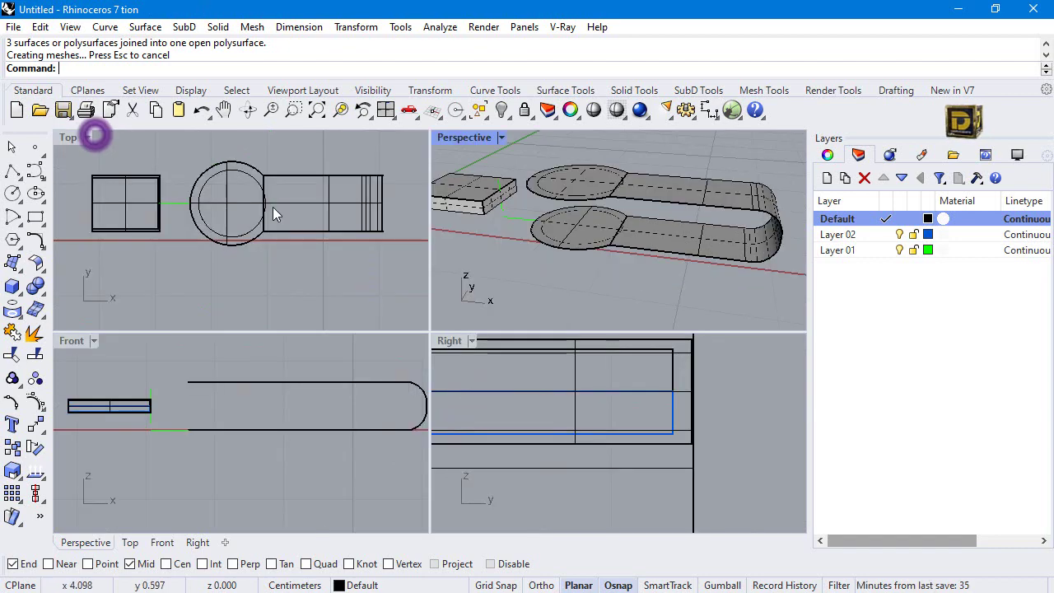
scroll(283, 179, up, 3)
click(297, 178)
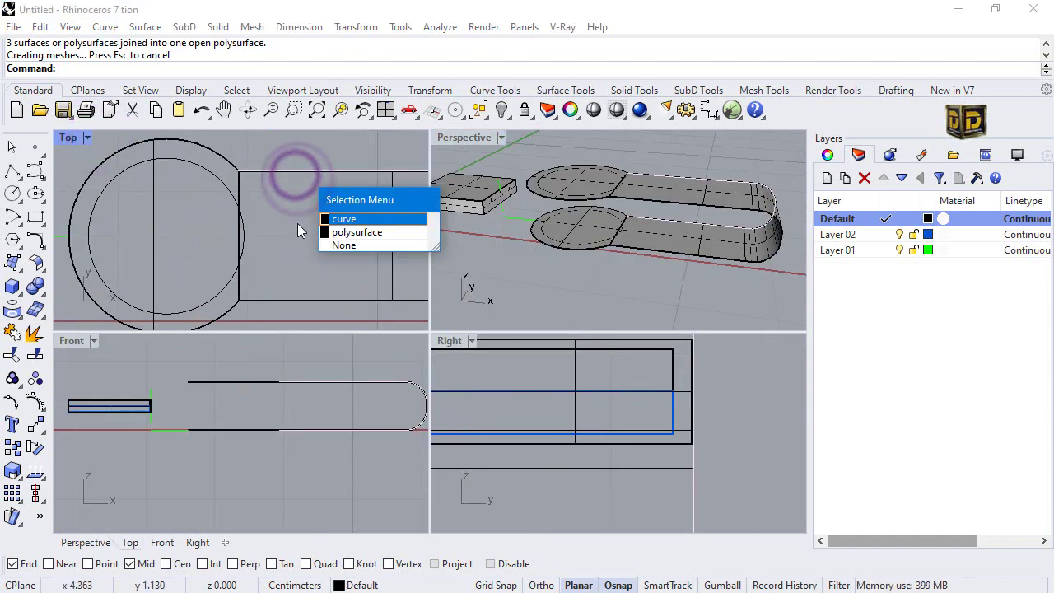
click(298, 233)
click(245, 191)
click(285, 219)
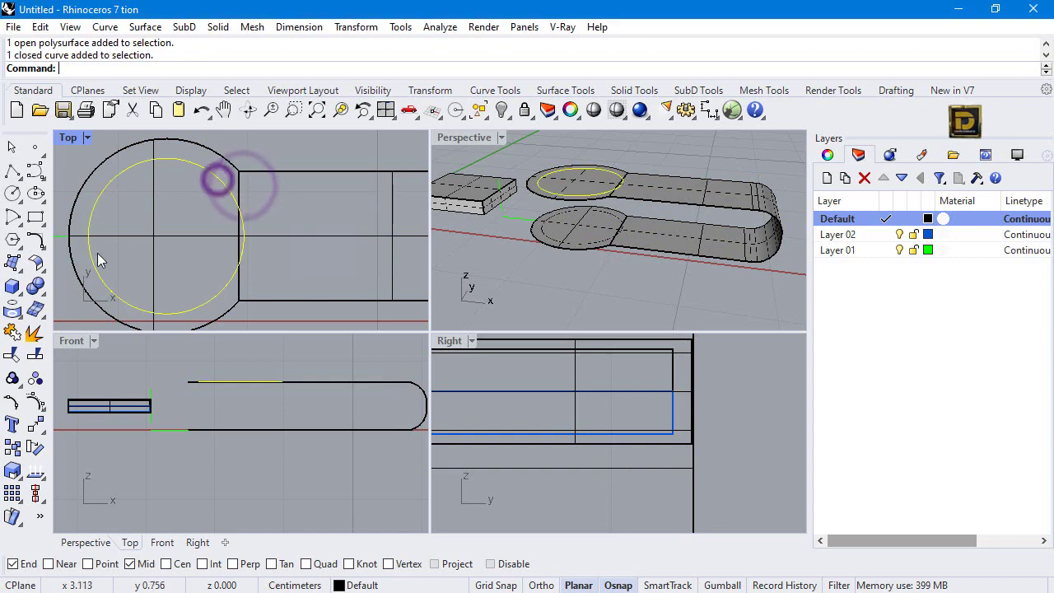
click(87, 138)
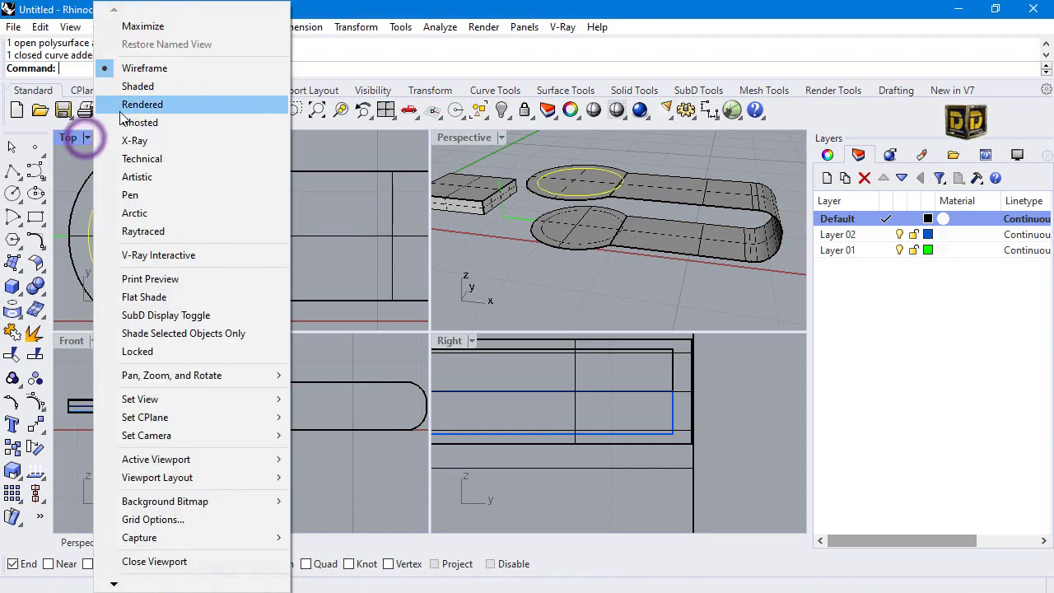
click(133, 82)
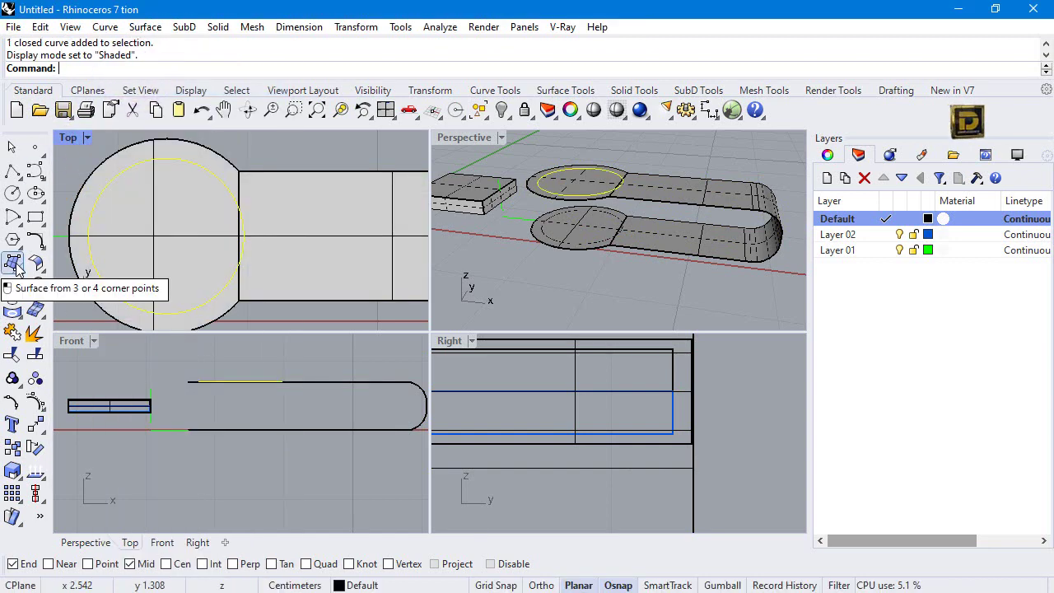
Step: Trim the round areas inside the inner circle out of both the upper and lower discs of the cover
click(12, 331)
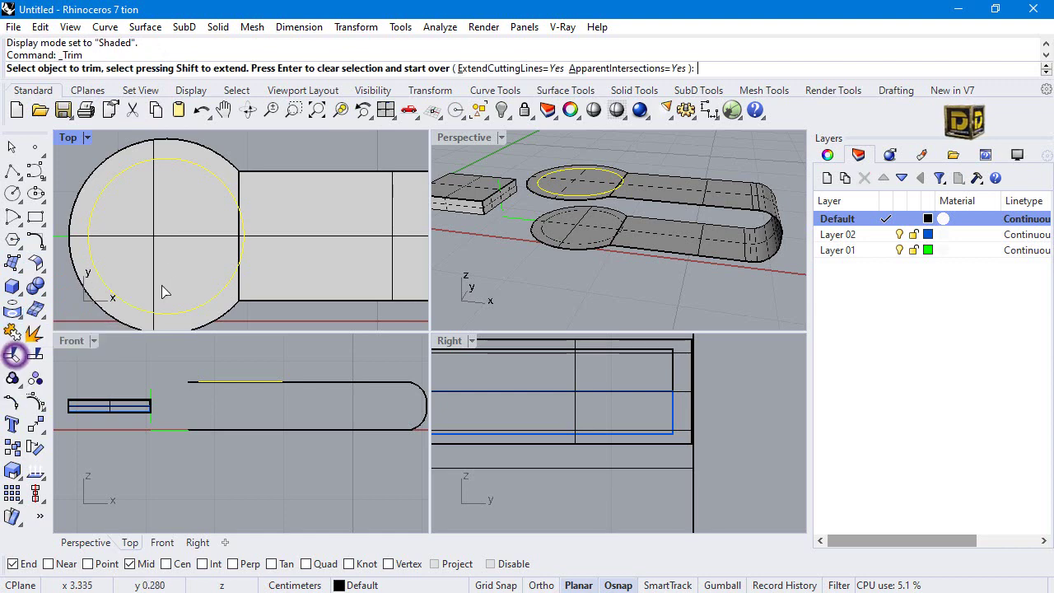
click(169, 263)
click(191, 219)
scroll(206, 237, up, 8)
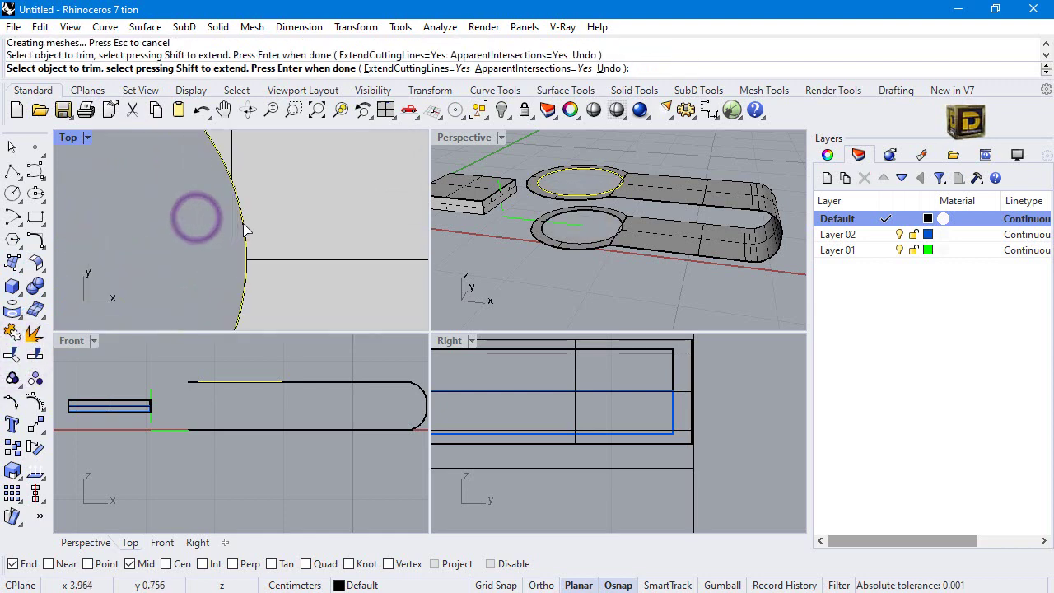
scroll(244, 248, up, 2)
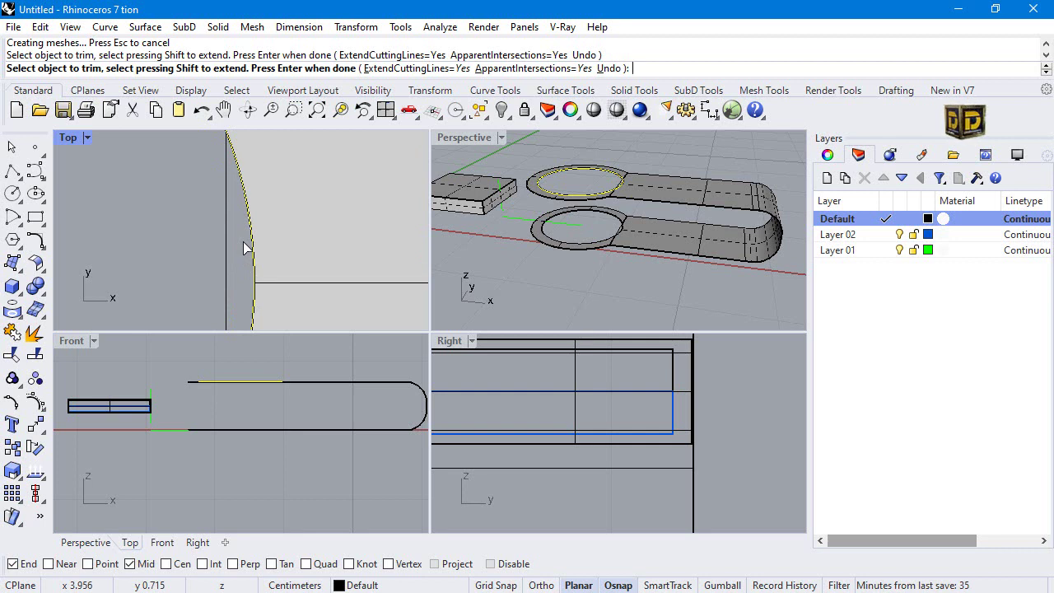
key(Return)
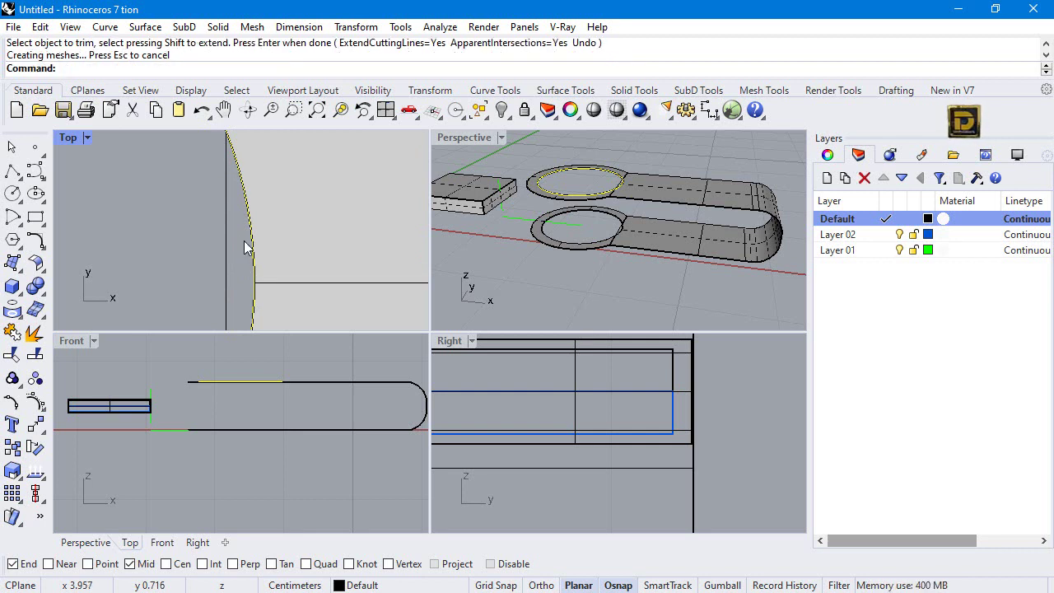
Step: Select the cover polysurface, create a new layer named Layer 03 and set its colour to red
click(689, 199)
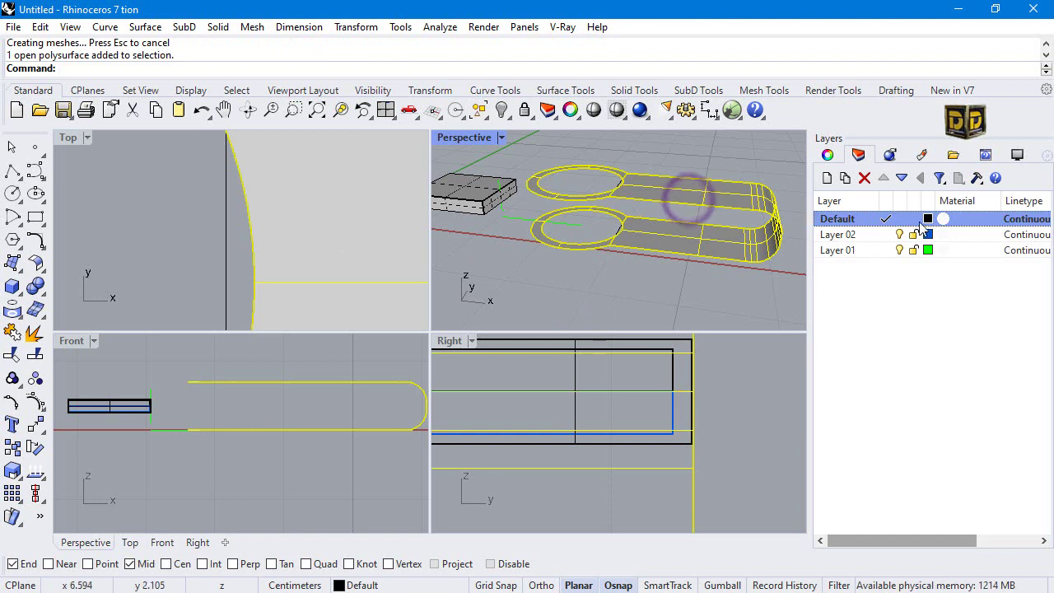
click(829, 179)
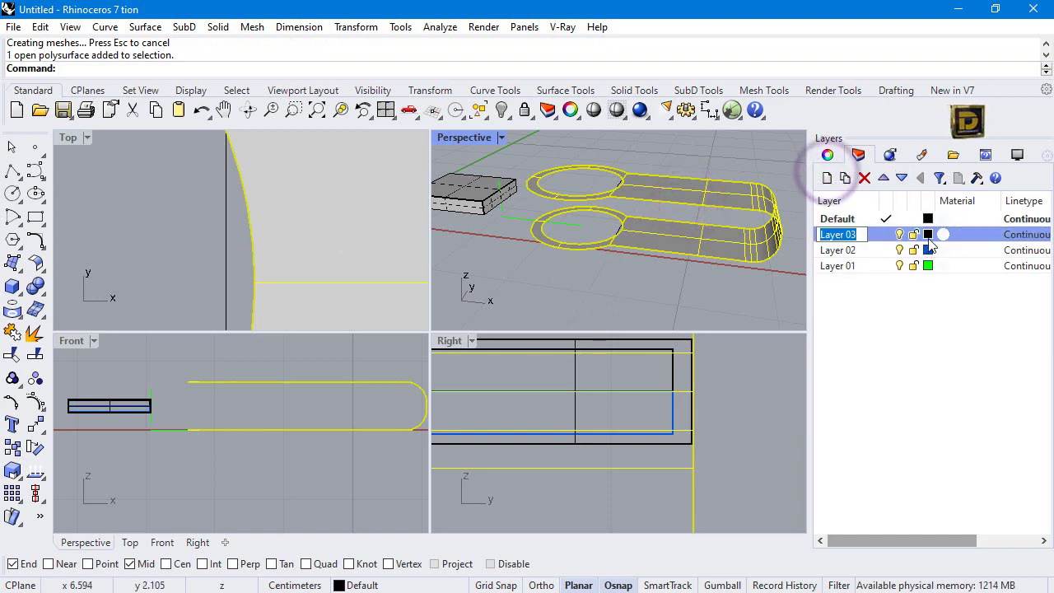
click(928, 234)
click(829, 278)
click(771, 436)
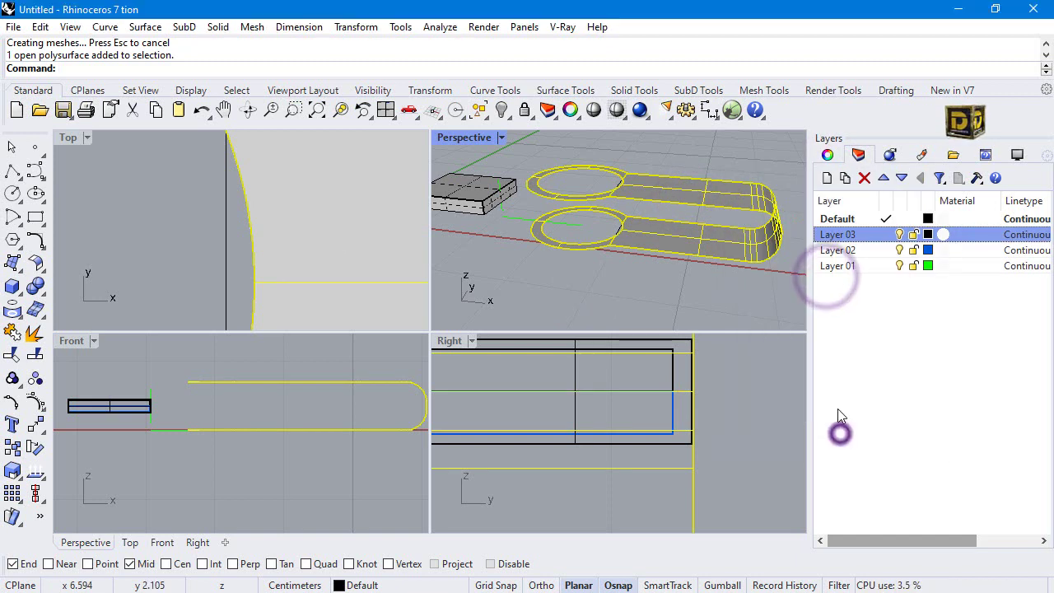
click(929, 234)
click(840, 285)
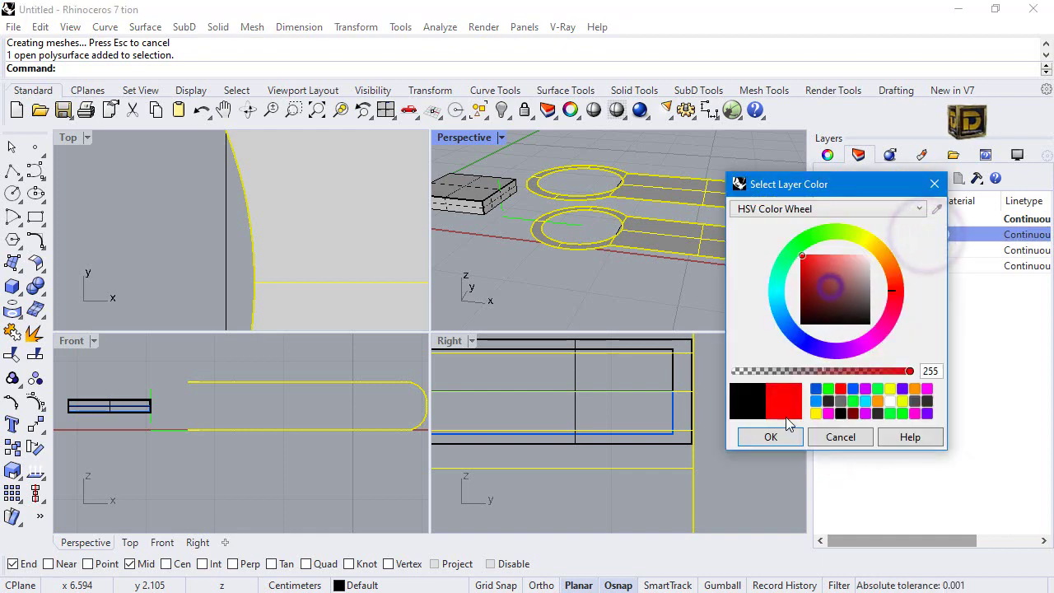
click(773, 436)
Step: Move the selected cover polysurface to Layer 03 and clear the selection
right_click(873, 234)
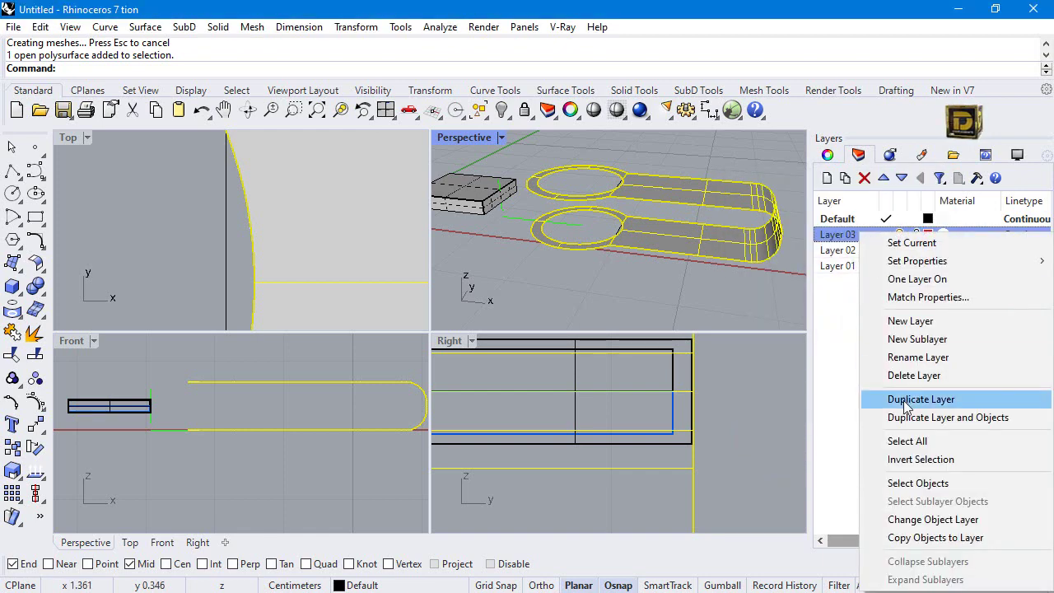
click(909, 519)
click(885, 342)
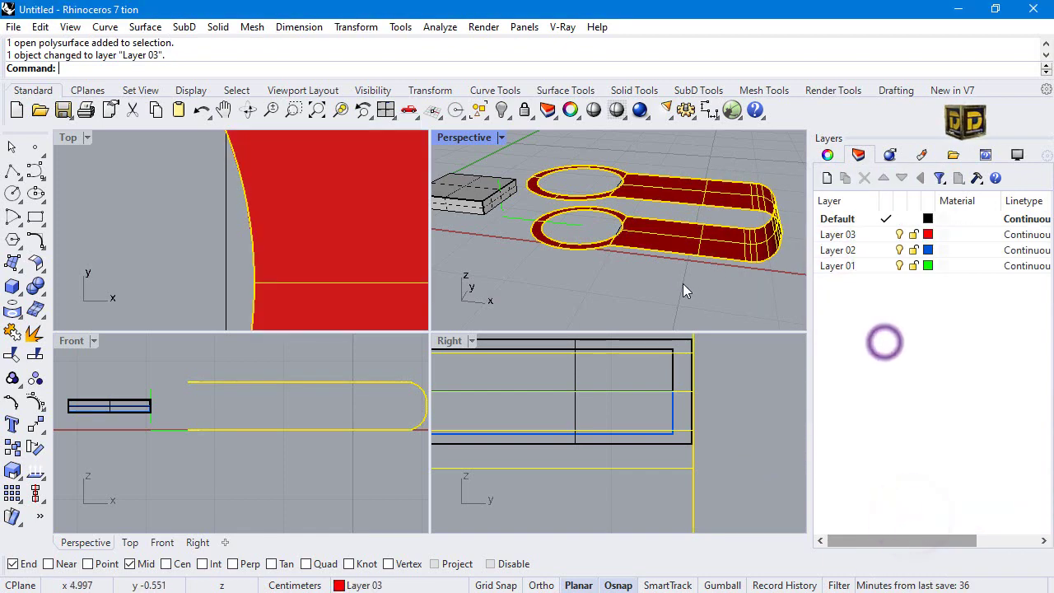
click(683, 284)
Step: Show all the hidden USB body parts together with the cover
click(502, 110)
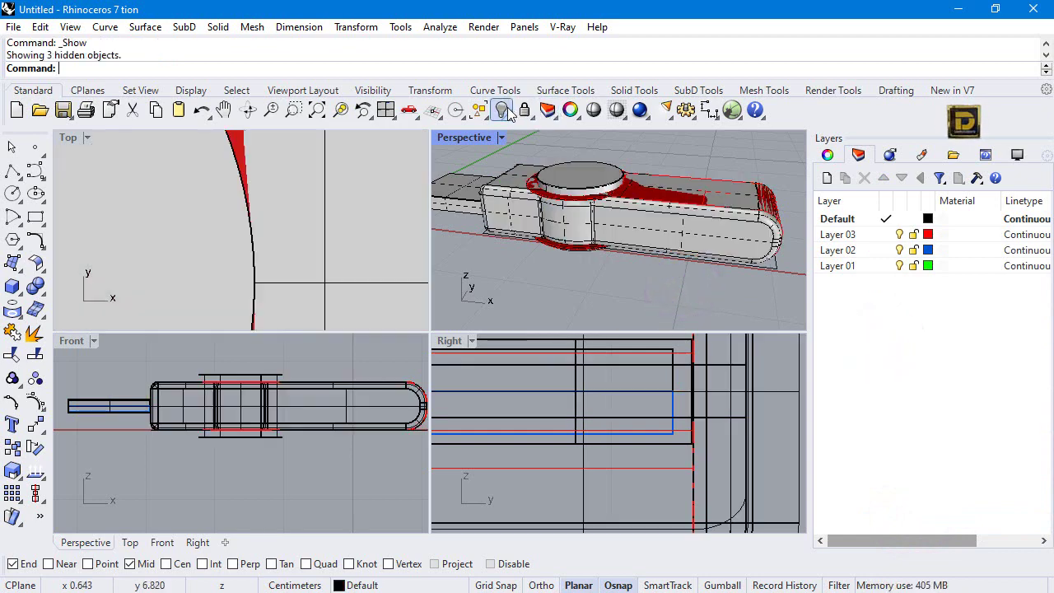
key(Return)
right_drag(545, 179, 558, 191)
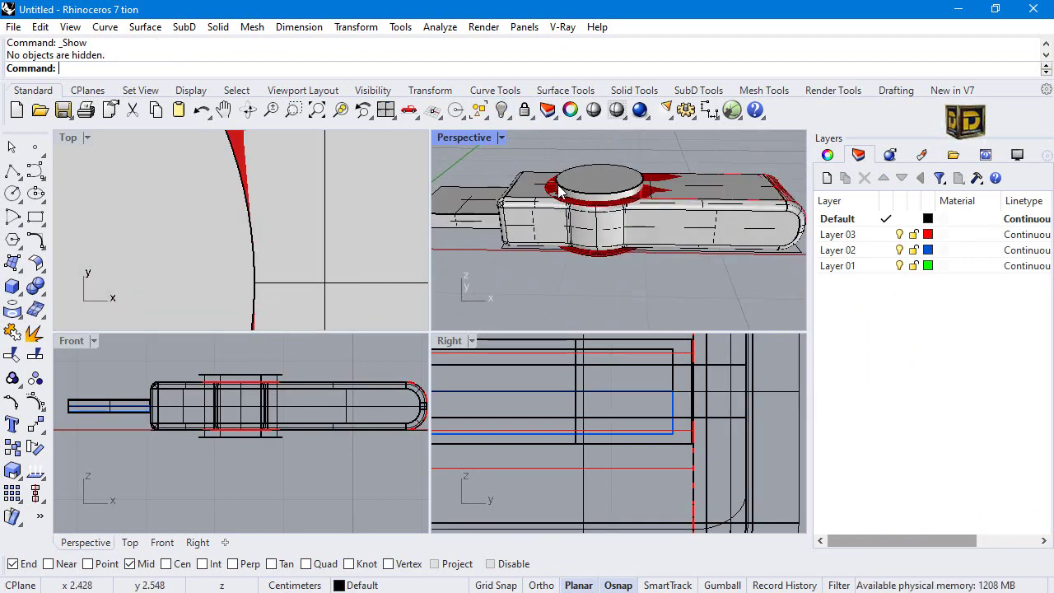
Step: Offset the cover polysurface outward by 0.08 cm as a solid, with all offset directions flipped
click(659, 191)
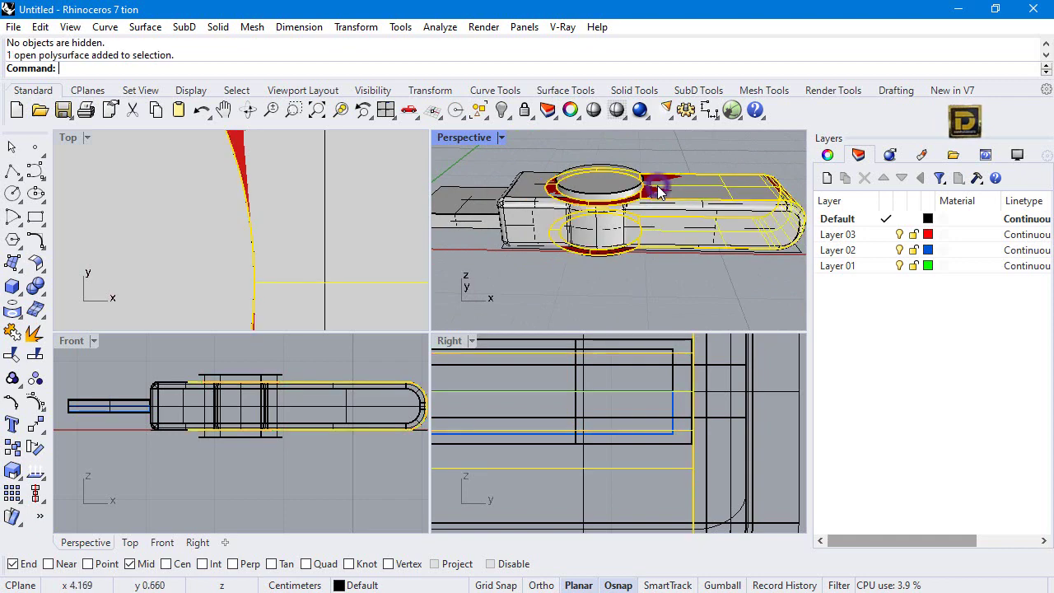
click(35, 262)
click(82, 294)
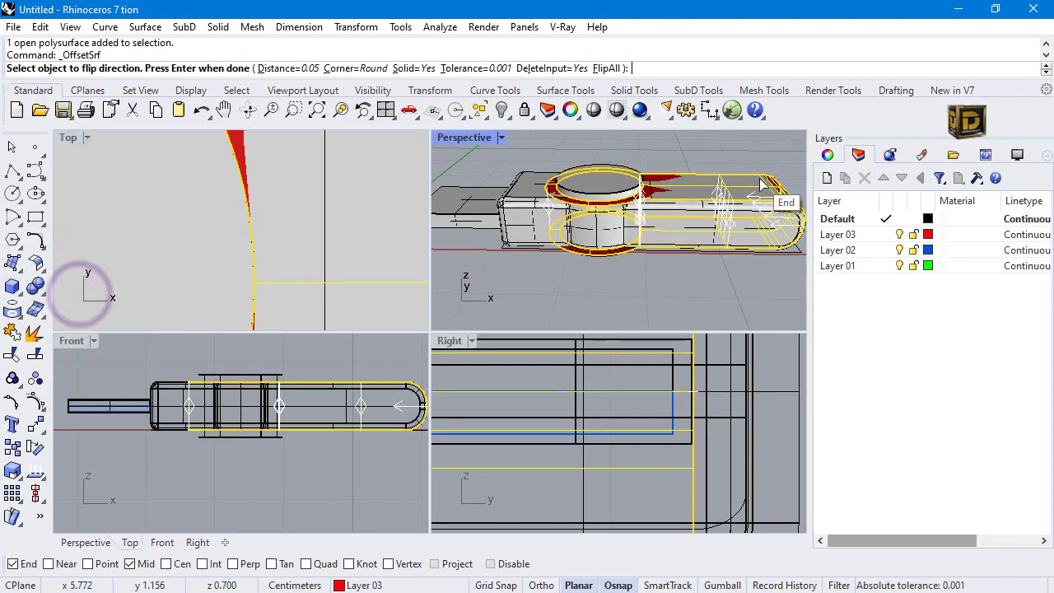
click(616, 68)
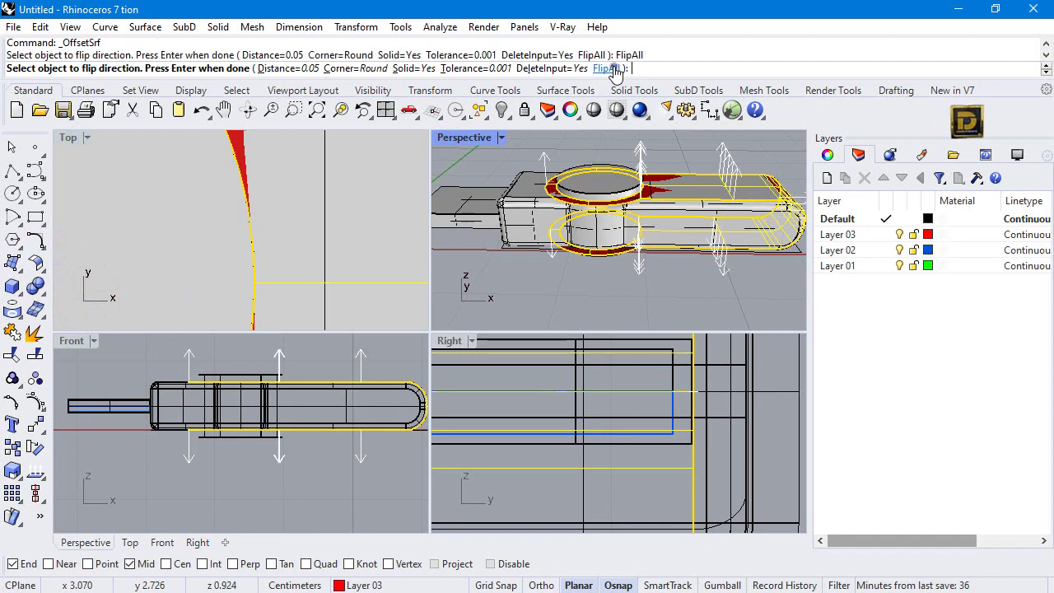
click(287, 69)
text(.1)
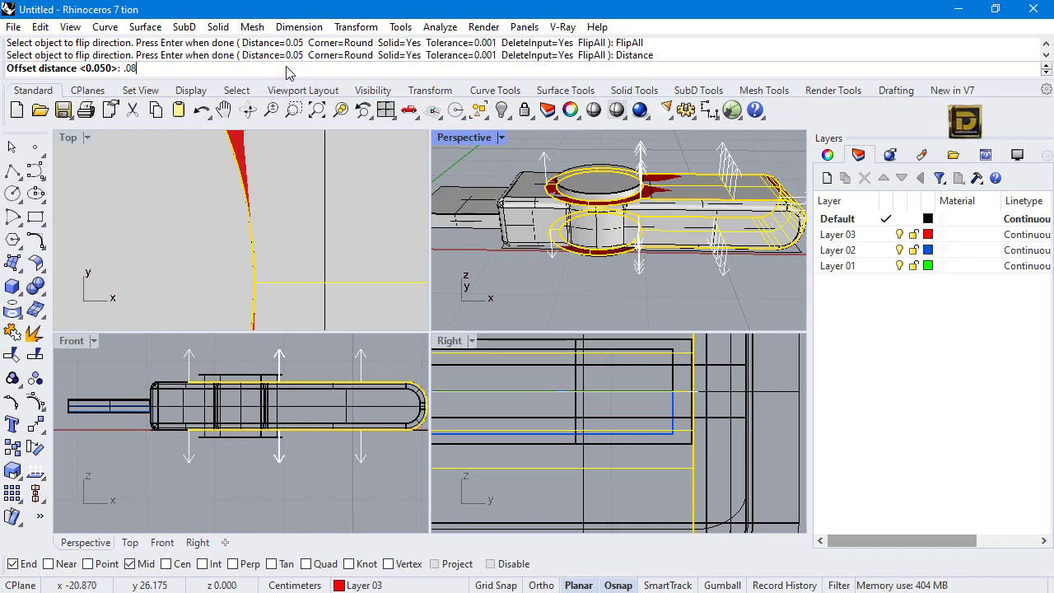
key(Return)
key(Return)
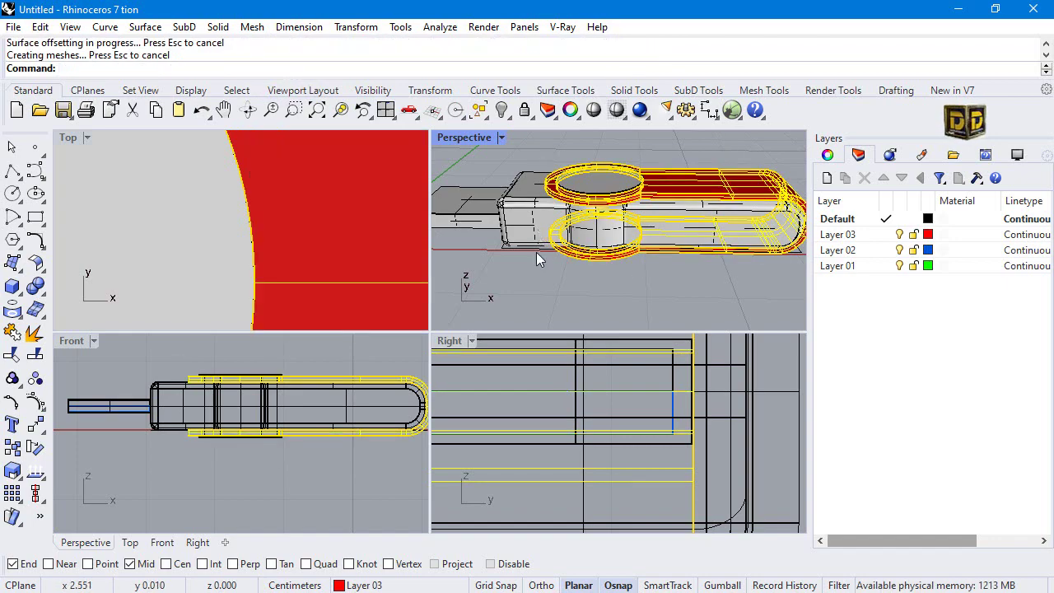
Step: Hide the thickened cover to inspect the pivot area of the body underneath, and show the cover again
click(582, 288)
scroll(652, 178, up, 5)
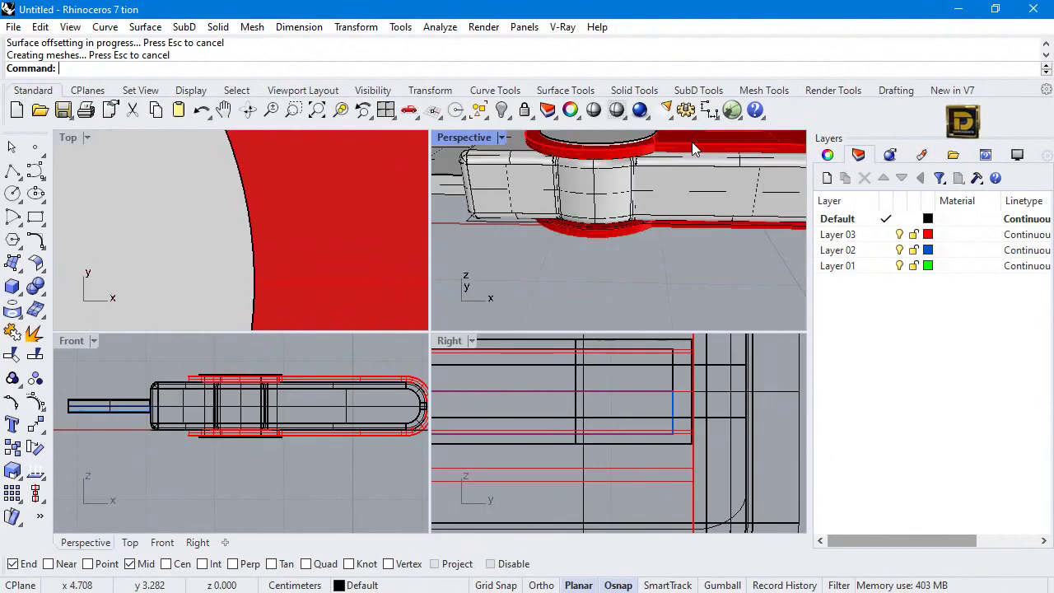
click(693, 145)
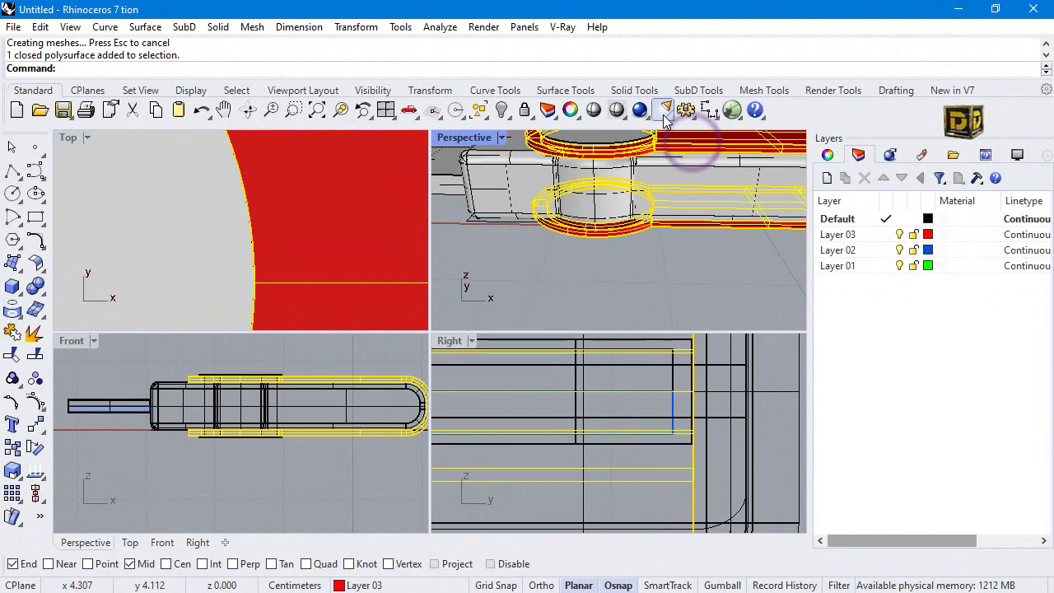
click(504, 110)
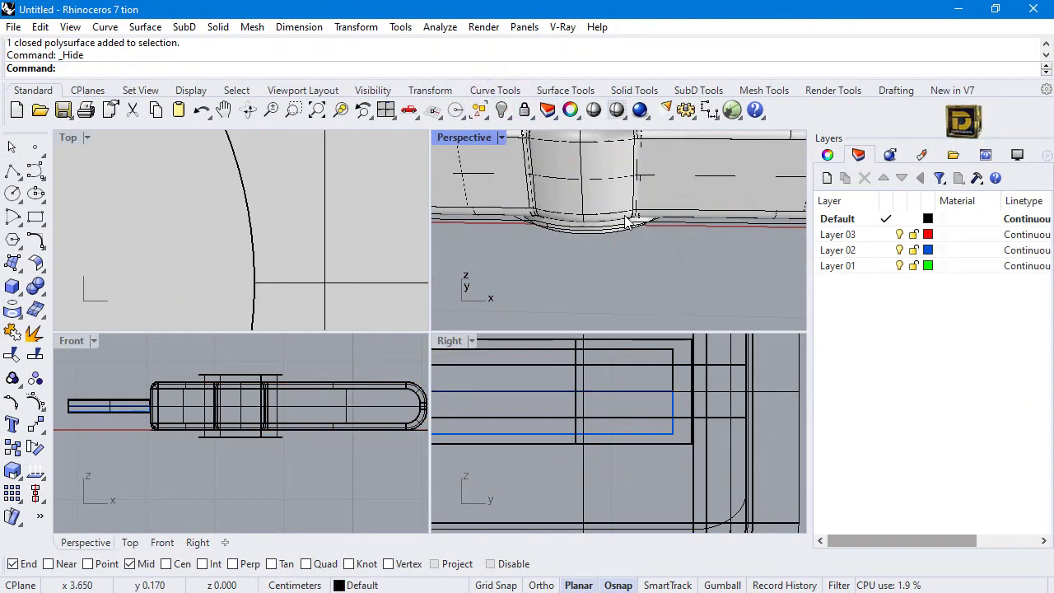
scroll(626, 239, down, 5)
scroll(582, 176, up, 5)
right_click(506, 109)
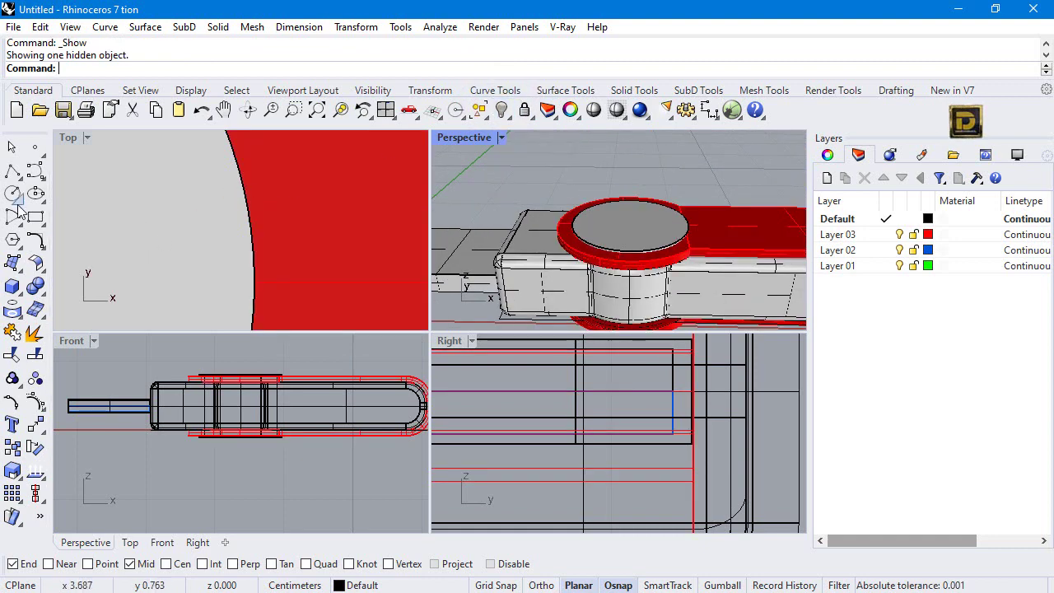
Step: Draw a circle centred on the pivot's top disc, with its radius snapped to the outer rim of the cover's round end
click(12, 193)
double_click(485, 137)
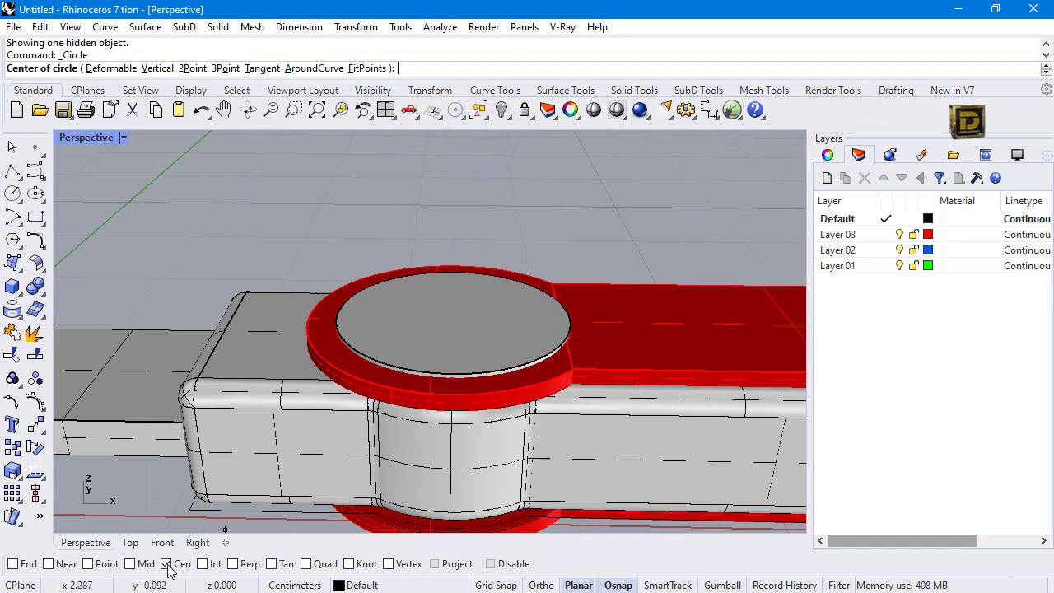
click(520, 353)
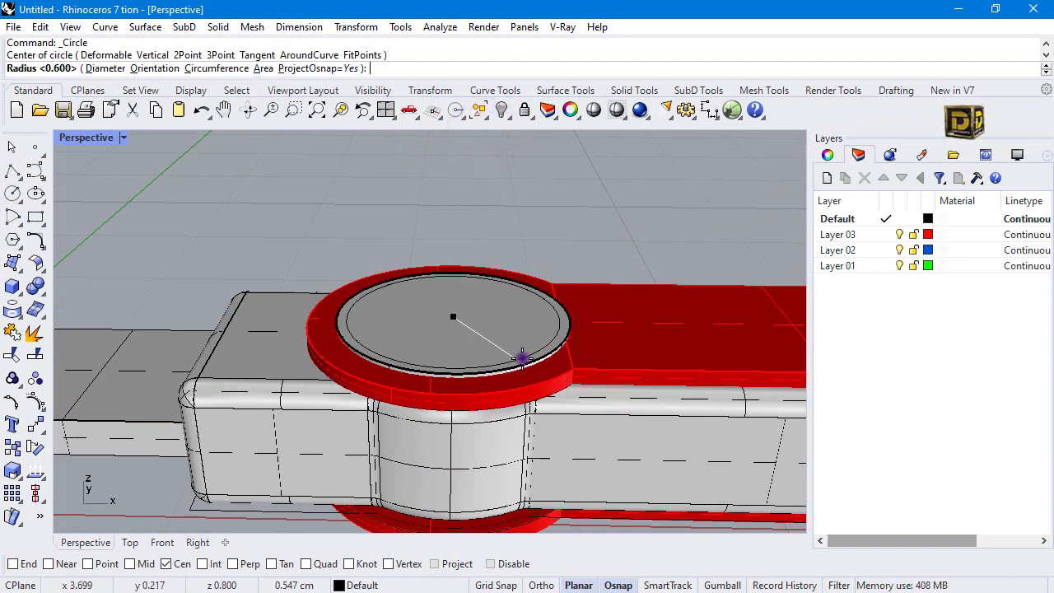
double_click(93, 138)
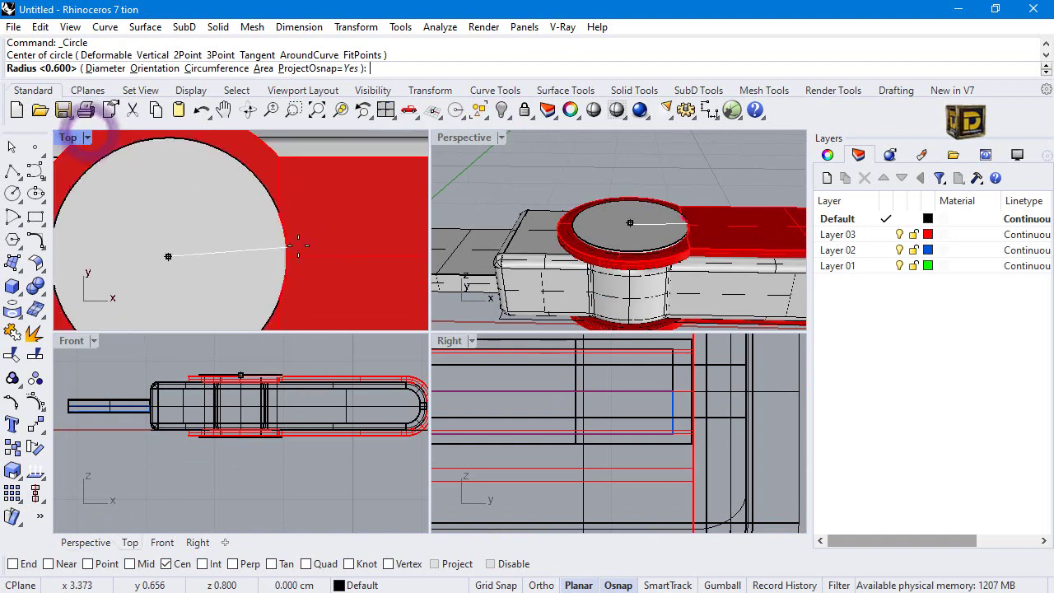
scroll(317, 223, down, 3)
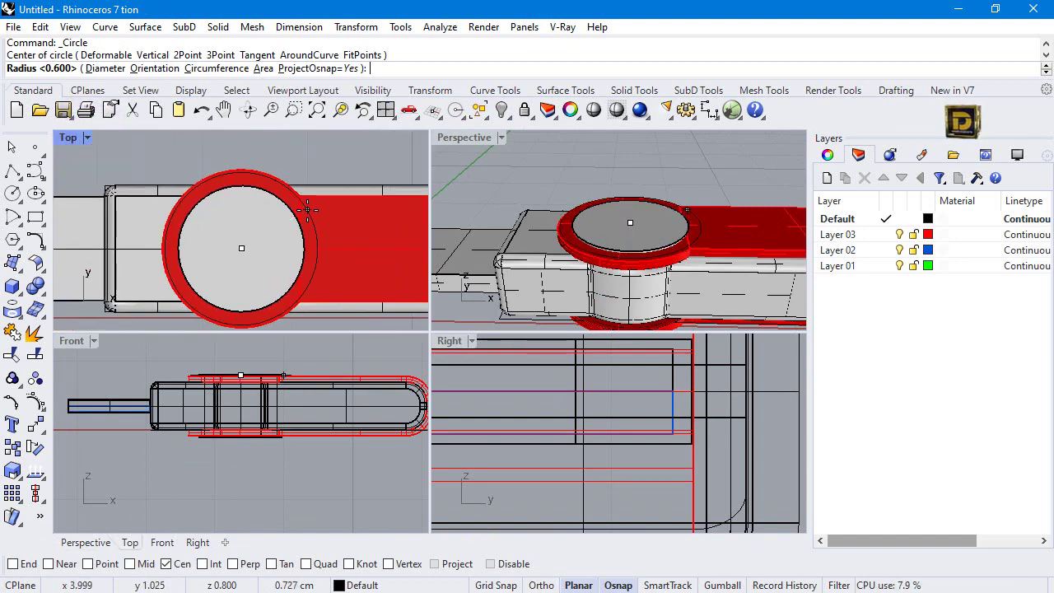
click(13, 563)
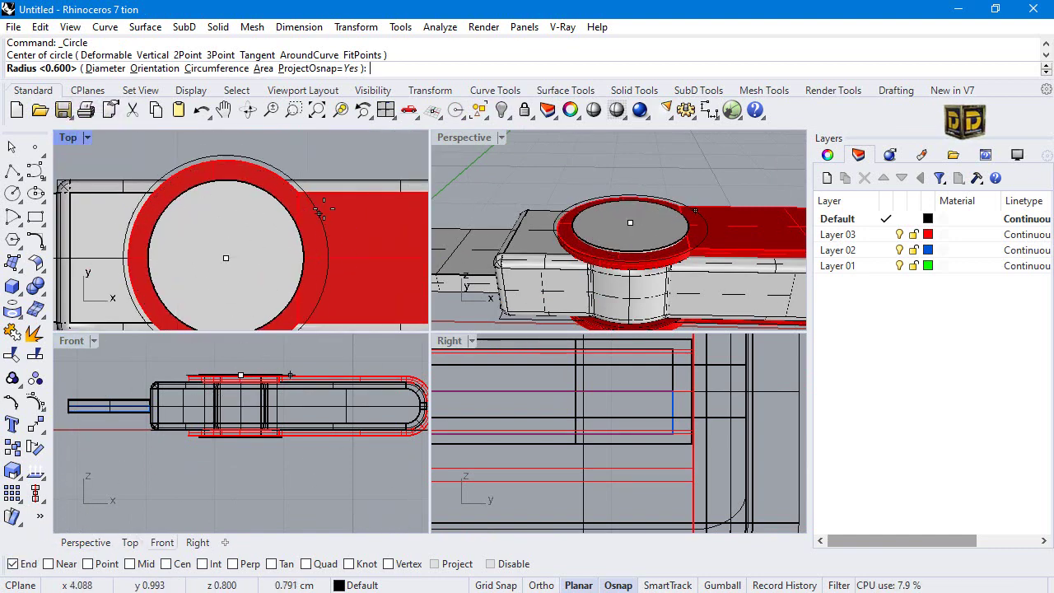
click(314, 212)
scroll(317, 221, down, 2)
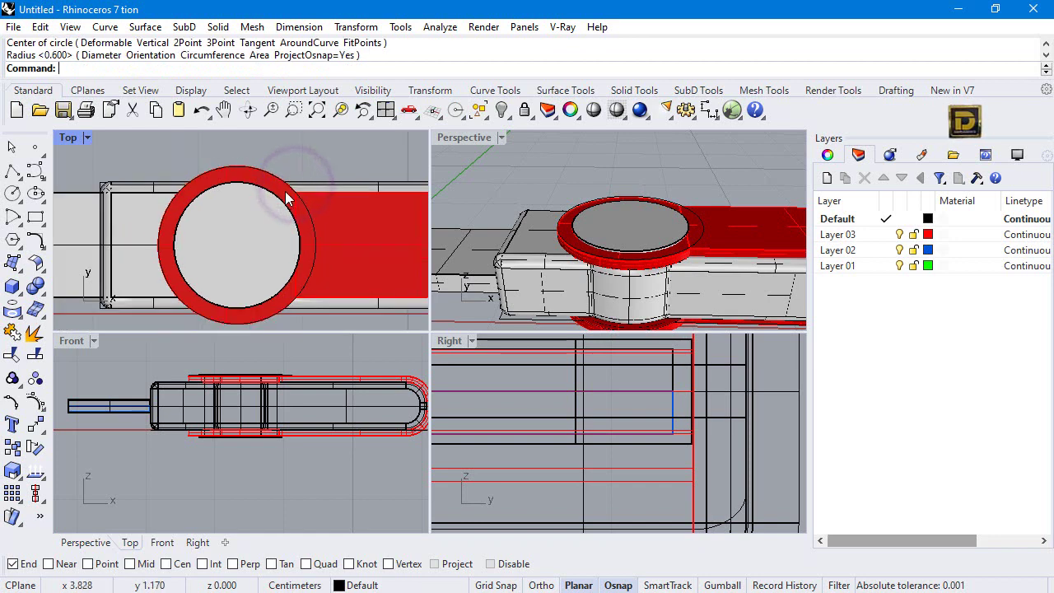
Step: Draw a shallow upward-bulging arc between the quadrant points of the top disc and the outer circle
click(315, 161)
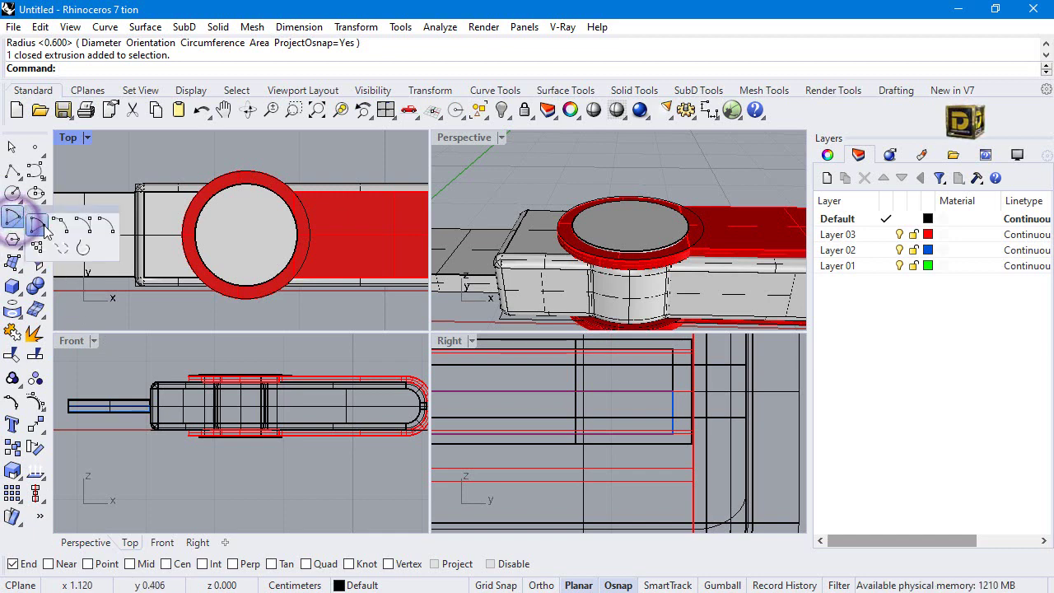
click(14, 219)
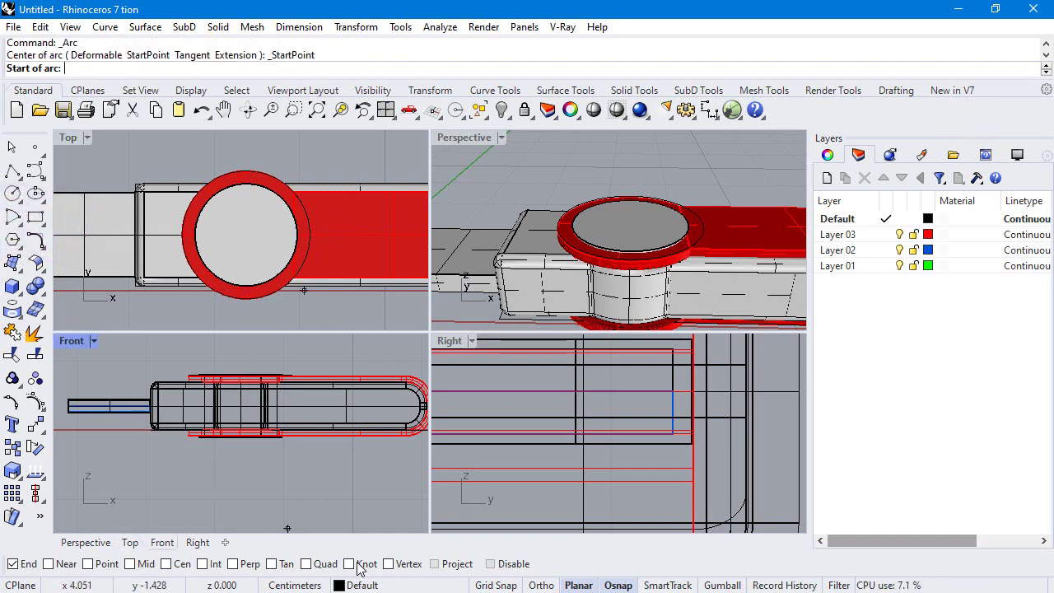
scroll(300, 270, up, 2)
click(297, 226)
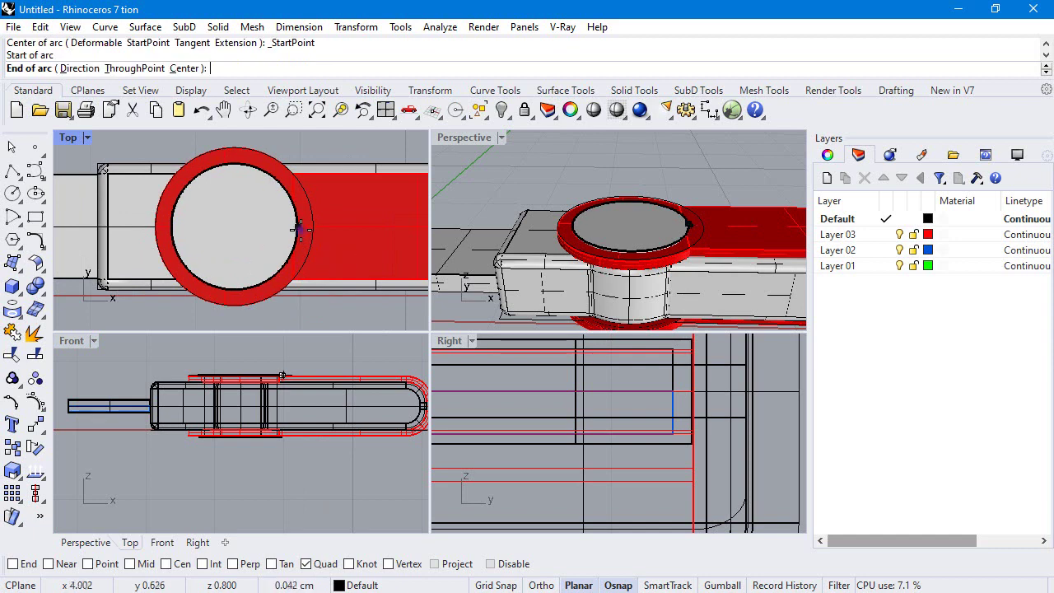
click(312, 227)
scroll(288, 359, up, 5)
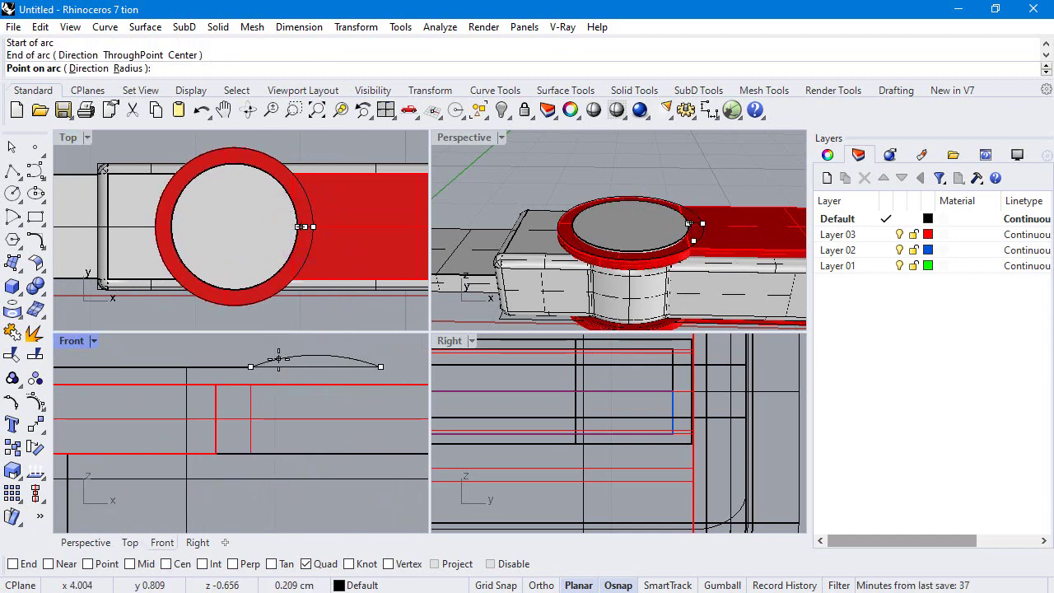
click(281, 358)
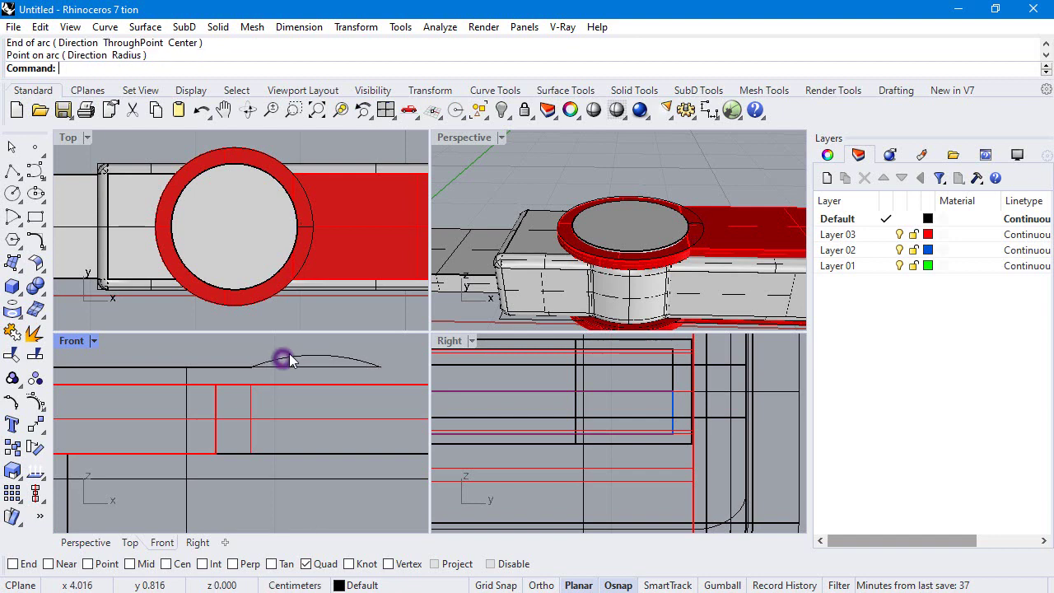
Step: Sweep the arc along the outer circle with a one-rail sweep to form a domed ring around the top disc
click(18, 269)
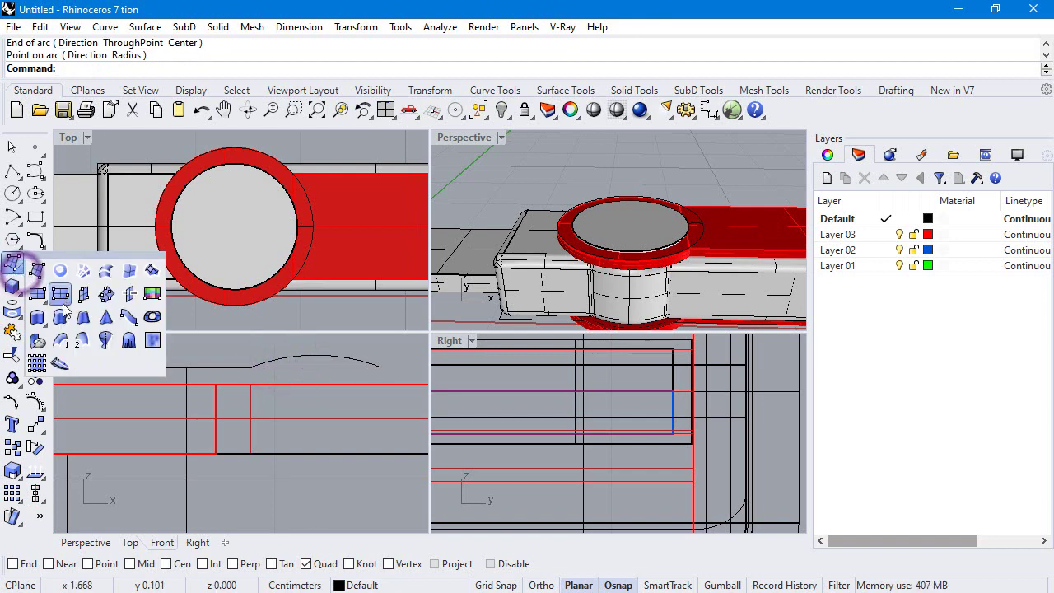
click(60, 340)
click(316, 240)
click(314, 234)
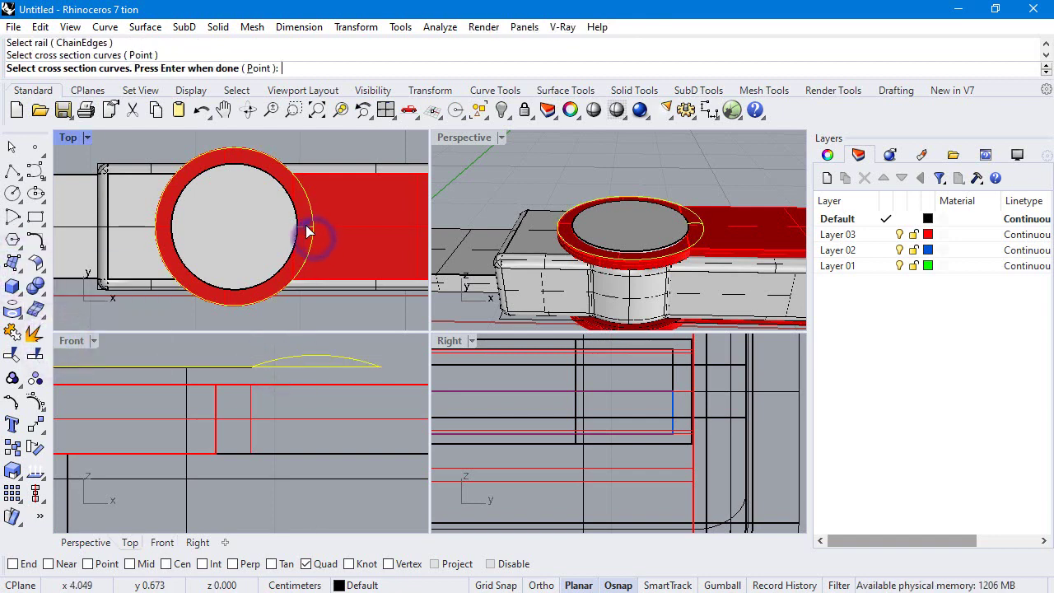
right_click(299, 229)
key(Return)
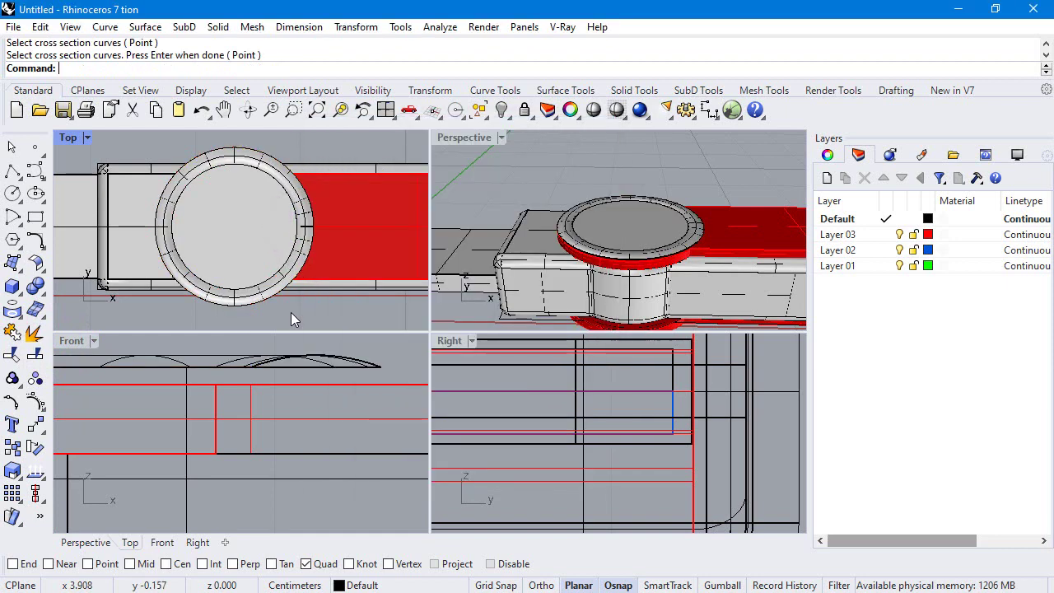
Step: Move the domed ring surface to Layer 03 and clear the selection
click(303, 237)
right_click(862, 236)
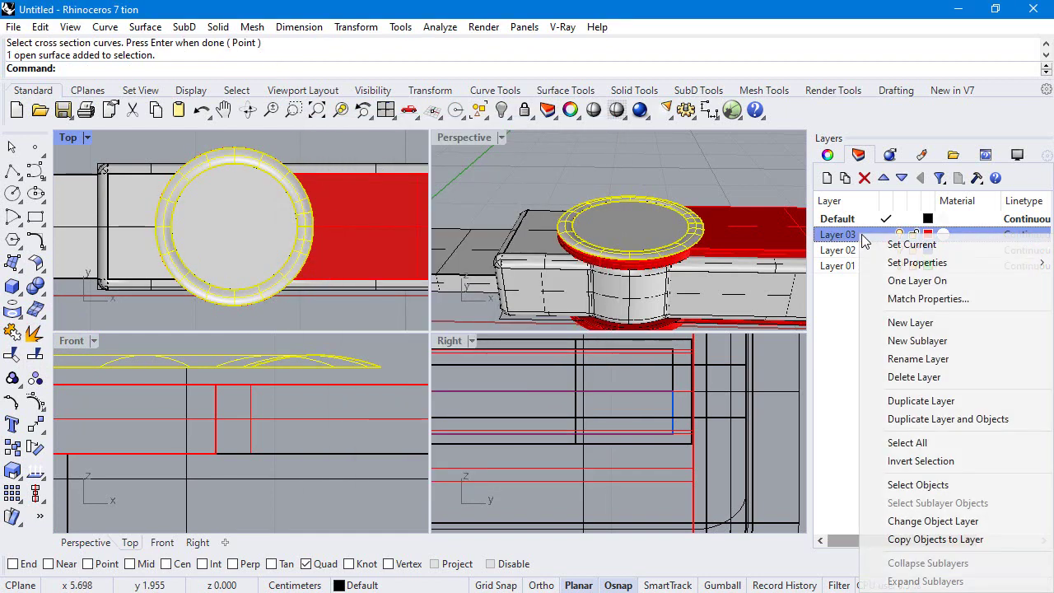
click(910, 522)
click(580, 153)
scroll(628, 237, up, 4)
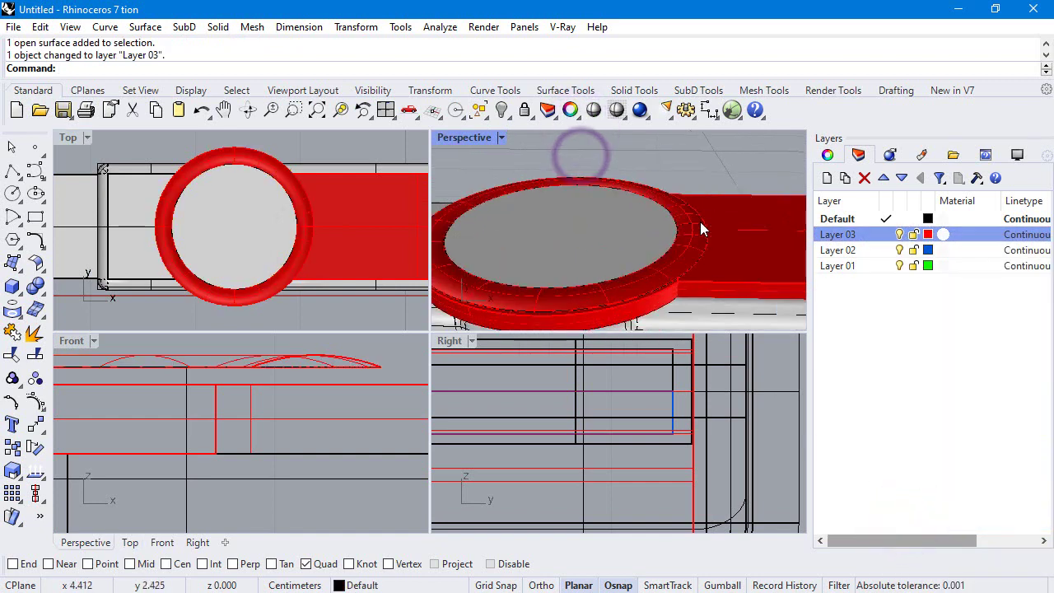
click(700, 228)
click(16, 298)
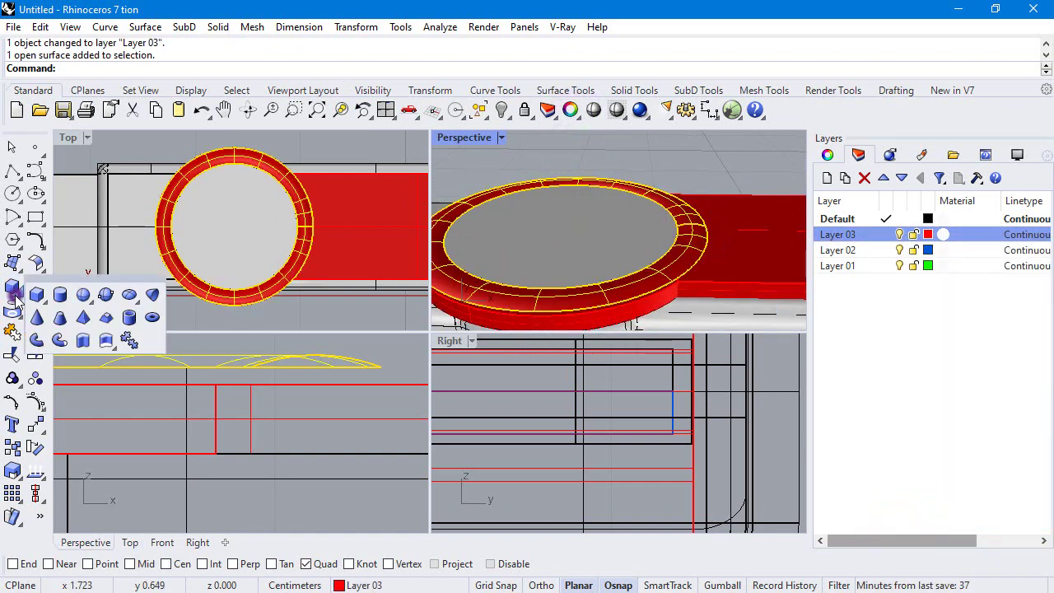
click(82, 340)
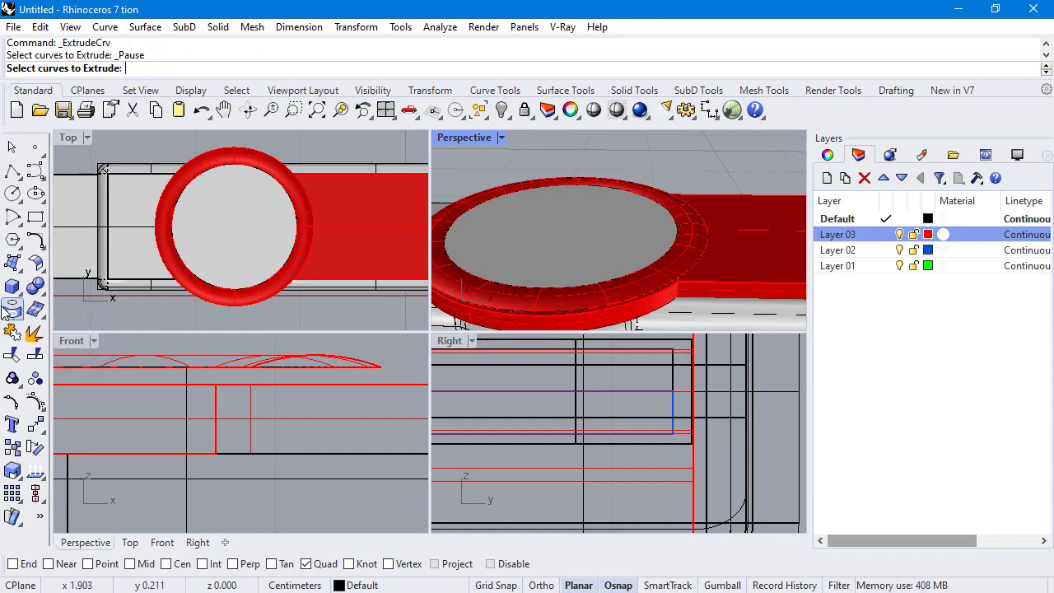
Step: Offset the domed ring surface downward by 0.08 cm as a solid, deleting the input surface
click(38, 262)
click(83, 296)
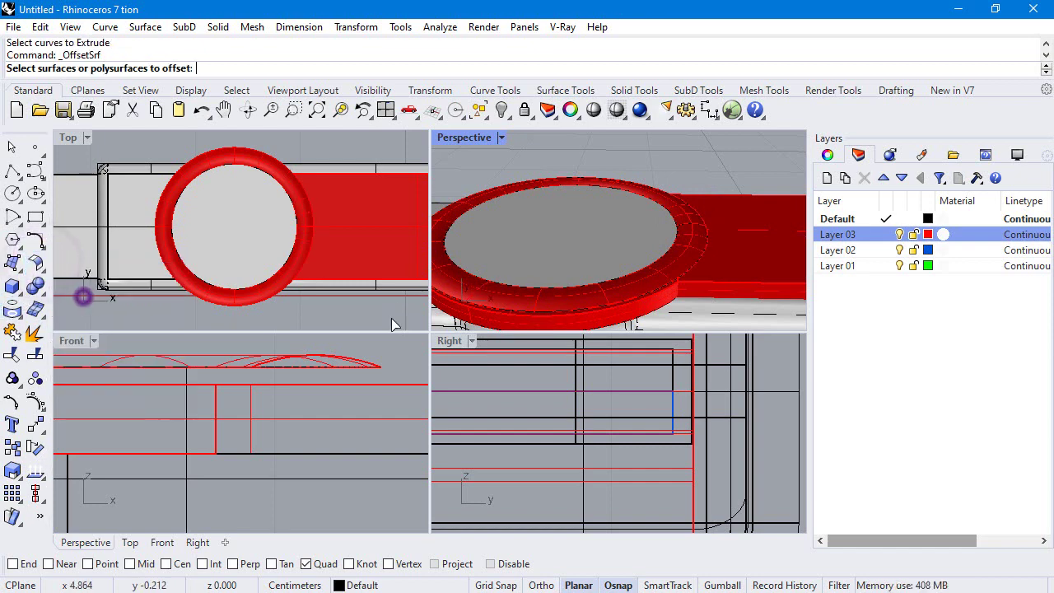
click(522, 302)
key(Return)
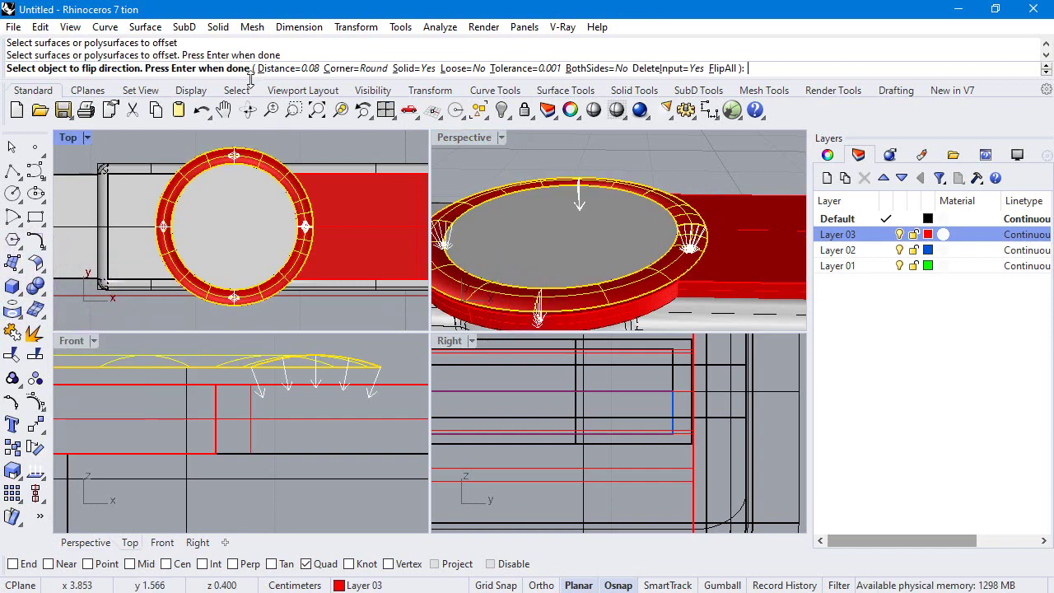
key(Return)
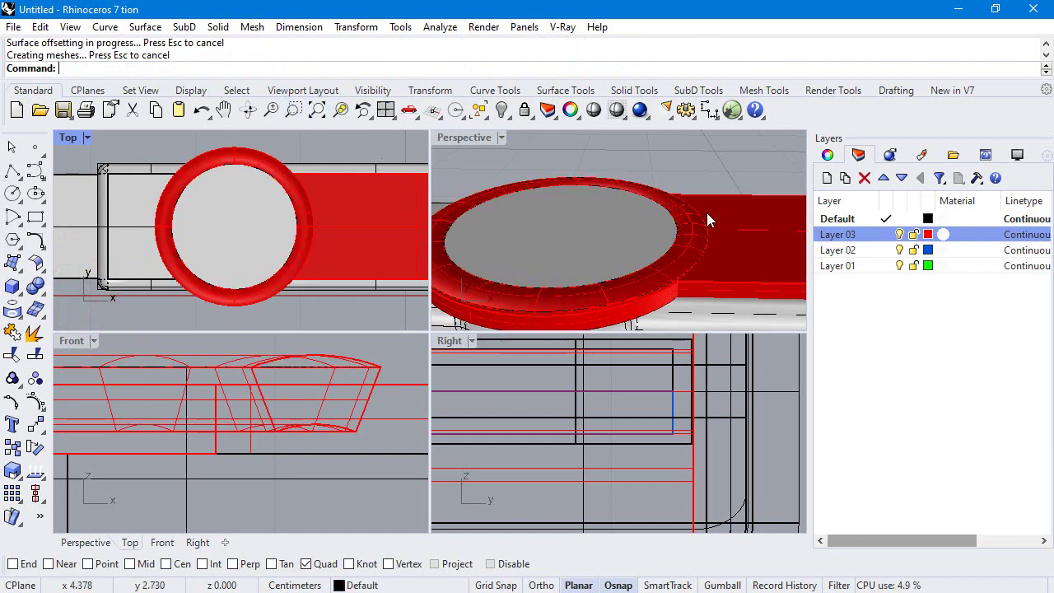
Step: Mirror a copy of the solid ring to the underside about the horizontal mid-plane through the body's rounded end, and clear the selection
right_drag(707, 212, 693, 204)
click(713, 213)
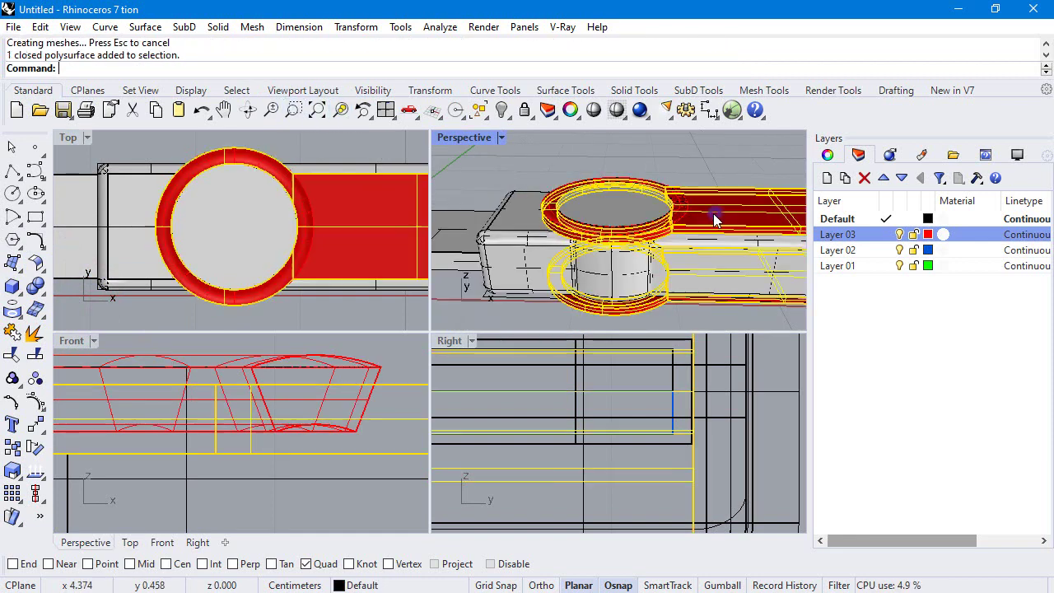
click(635, 169)
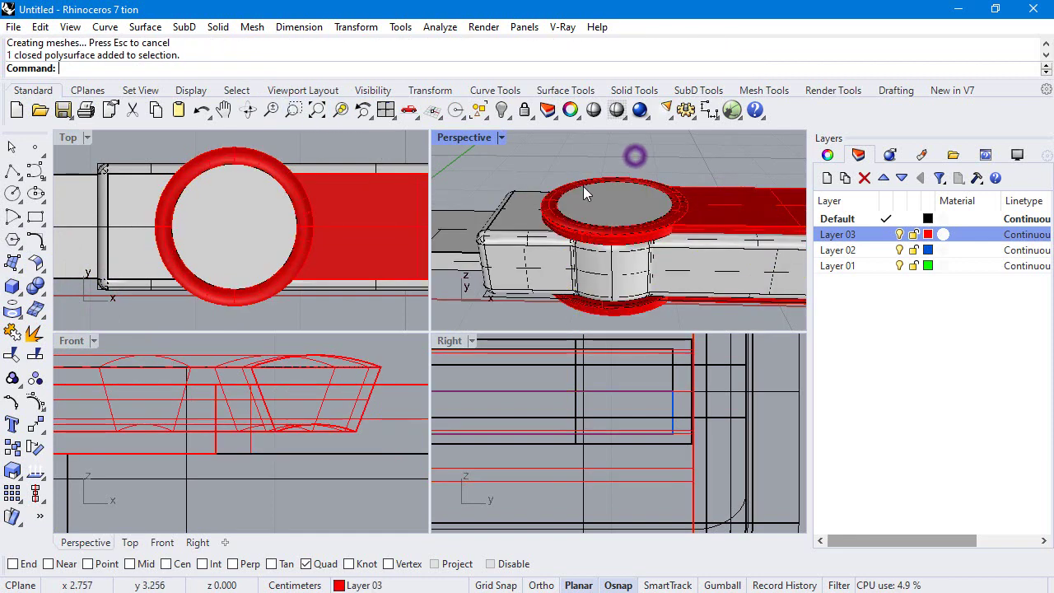
click(40, 421)
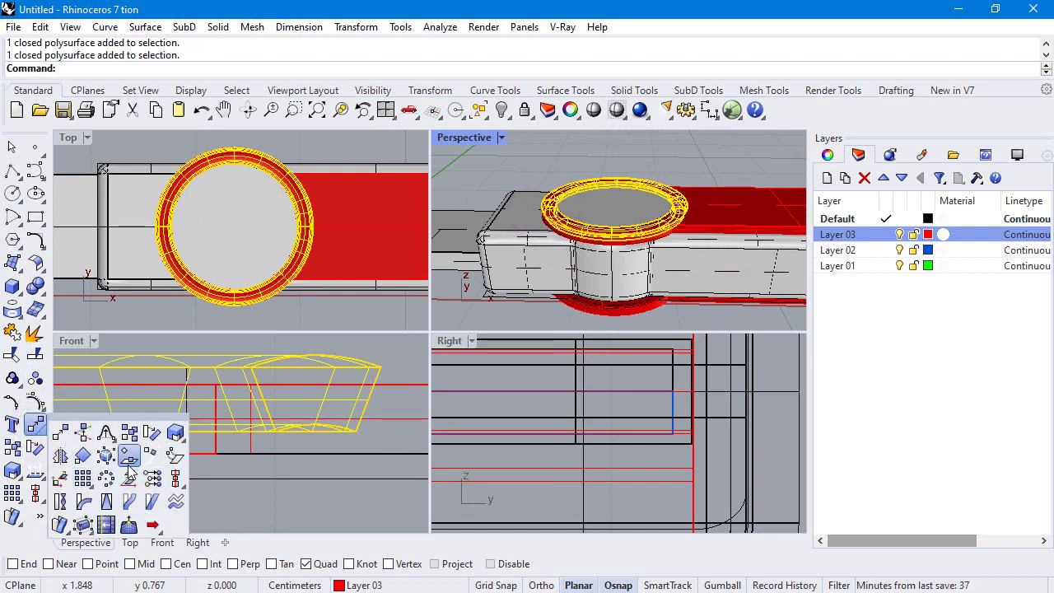
click(60, 456)
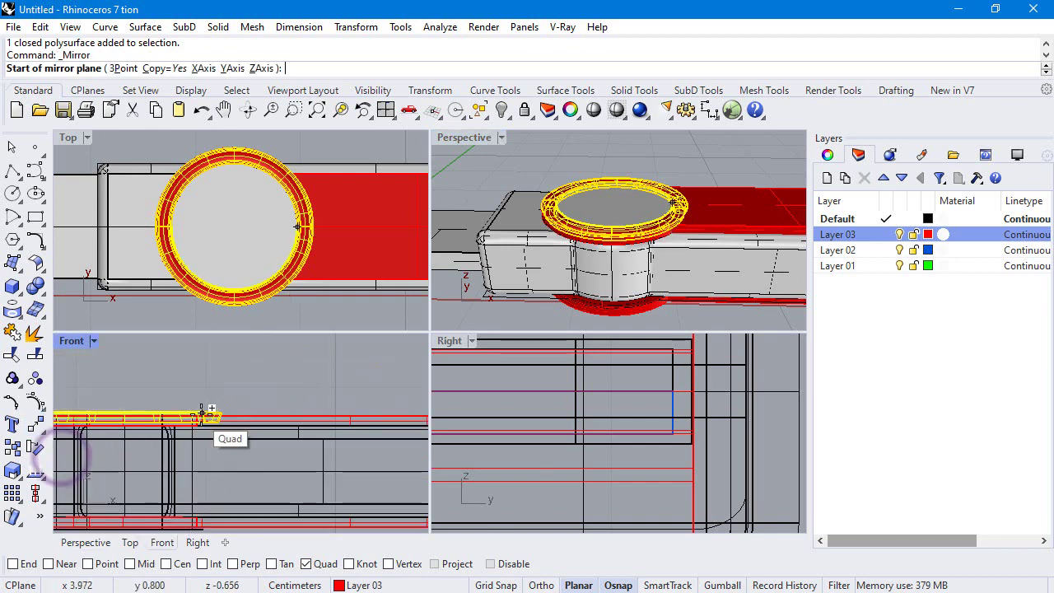
scroll(201, 414, down, 5)
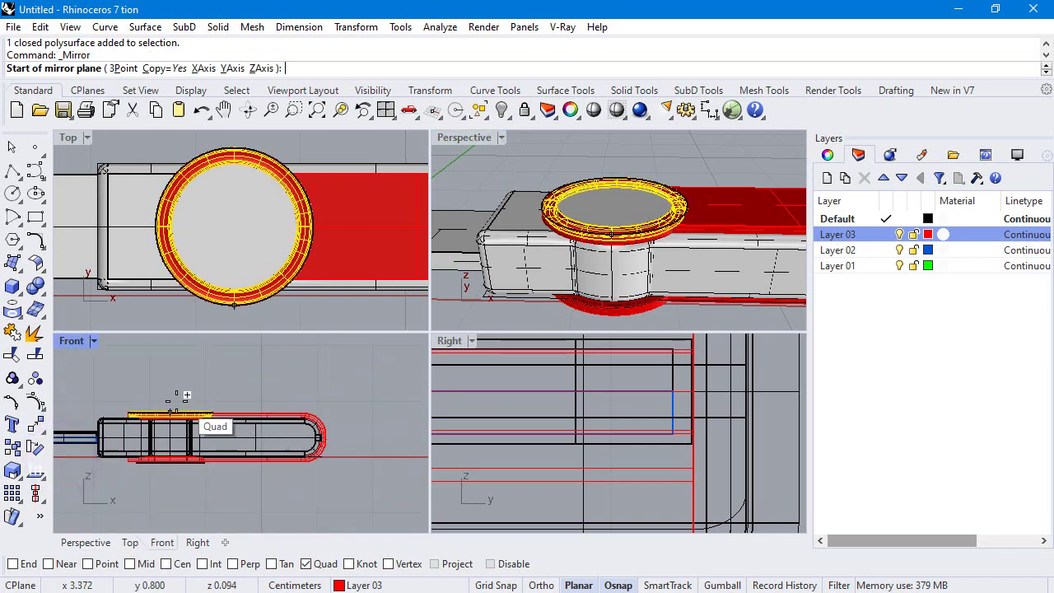
right_click(136, 564)
scroll(277, 425, up, 5)
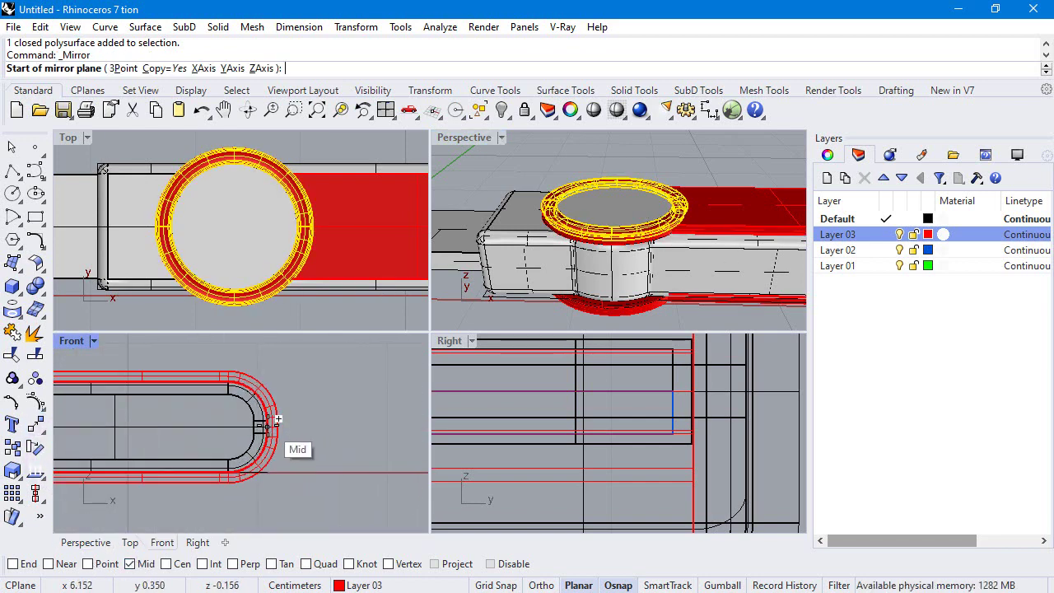
click(275, 425)
click(351, 425)
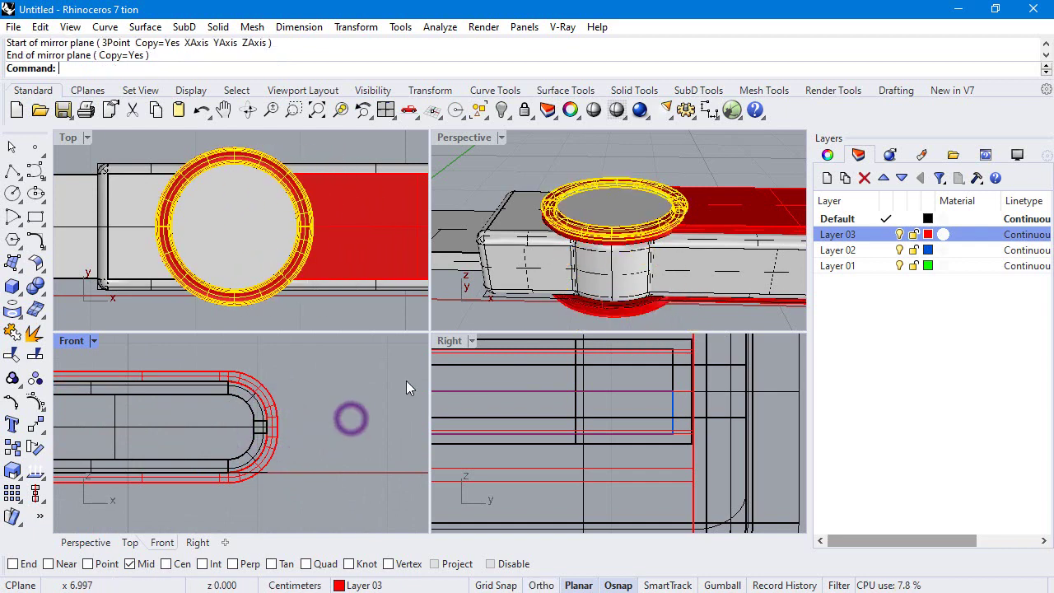
click(551, 163)
Step: Turn off Layer 03 so that the red cover and rings are hidden from the model
scroll(551, 164, down, 5)
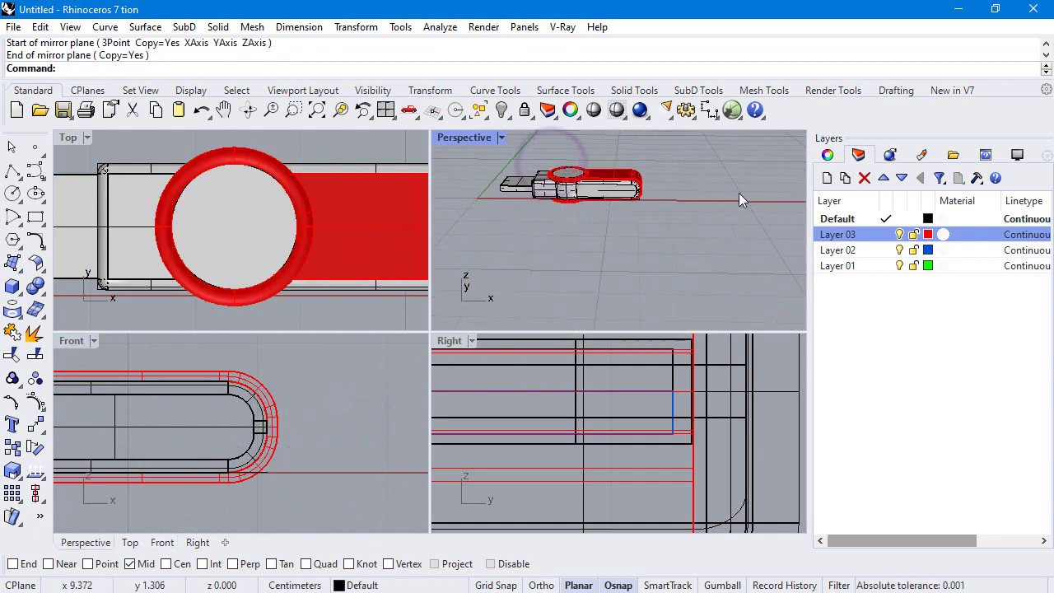
click(899, 234)
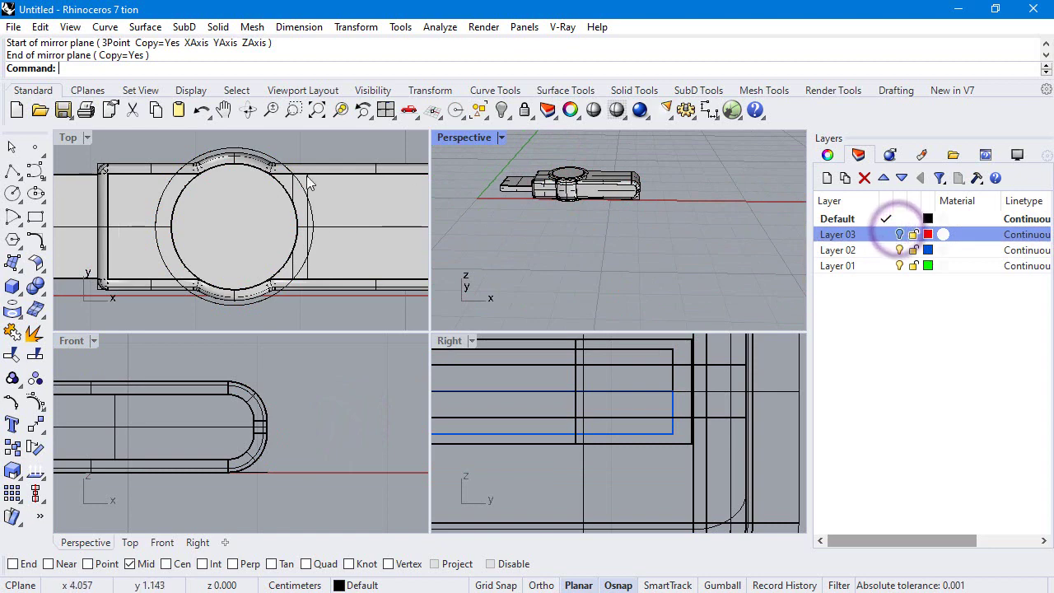
click(194, 216)
scroll(194, 216, down, 3)
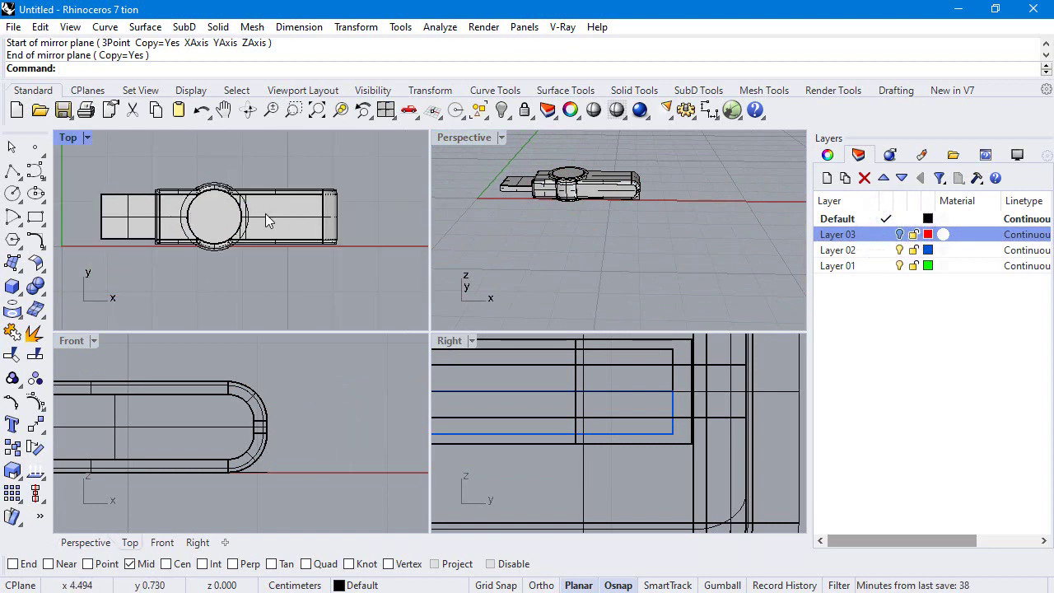